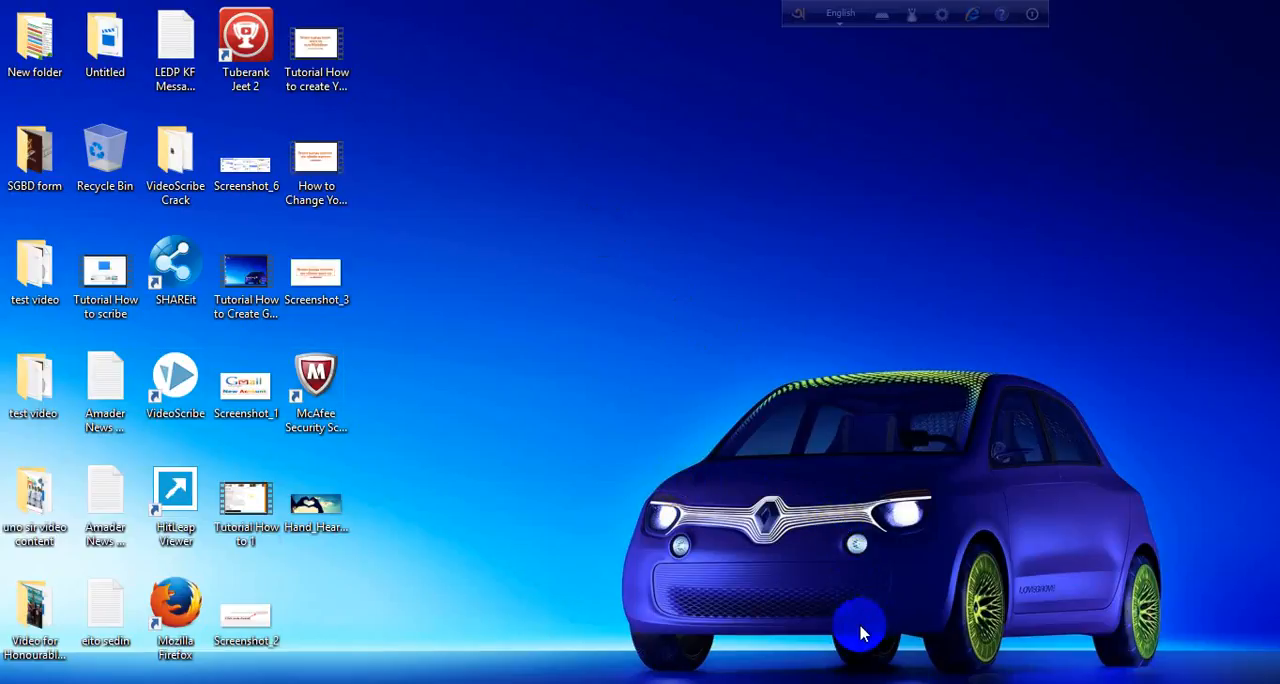
right_click(641, 194)
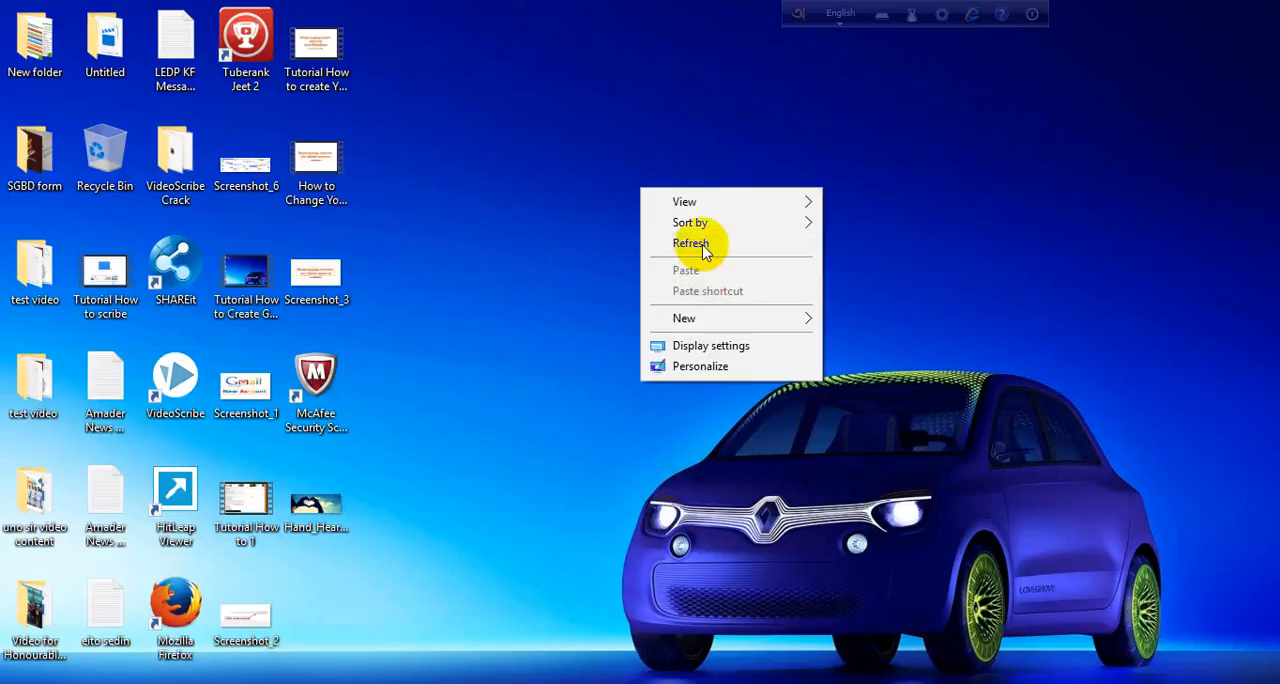
click(709, 246)
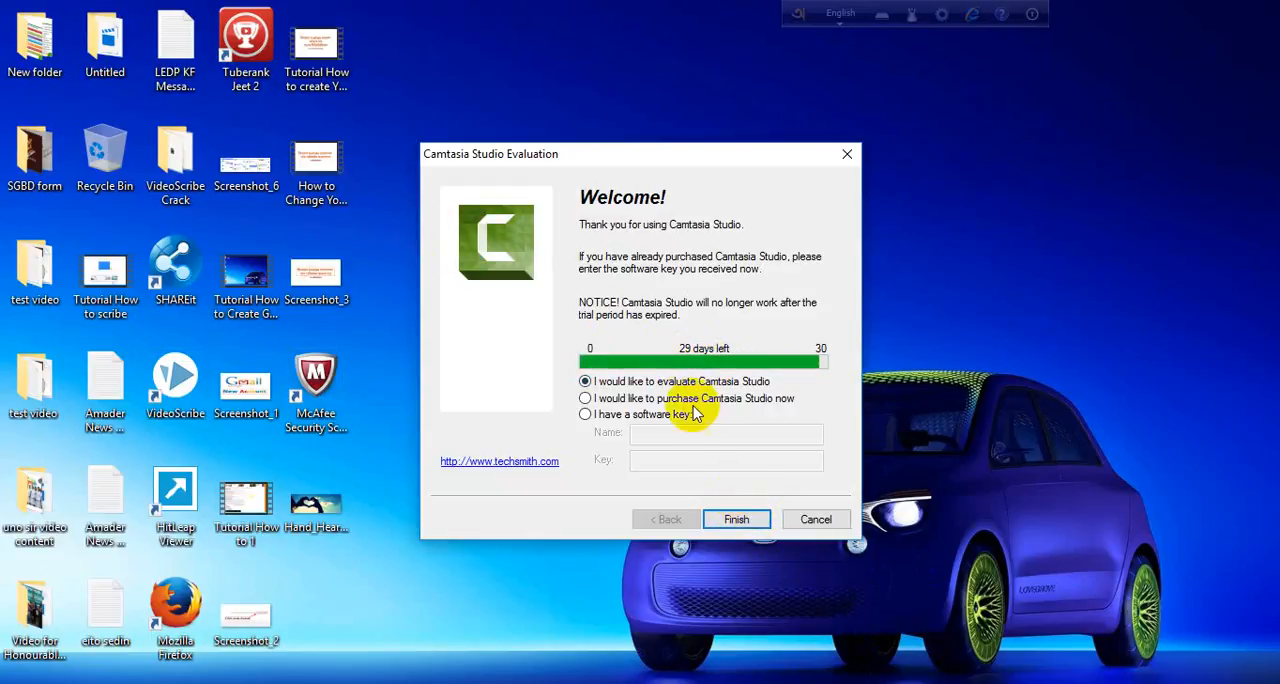
- Continue into Camtasia Studio with the evaluation option and dismiss the welcome dialog
click(736, 521)
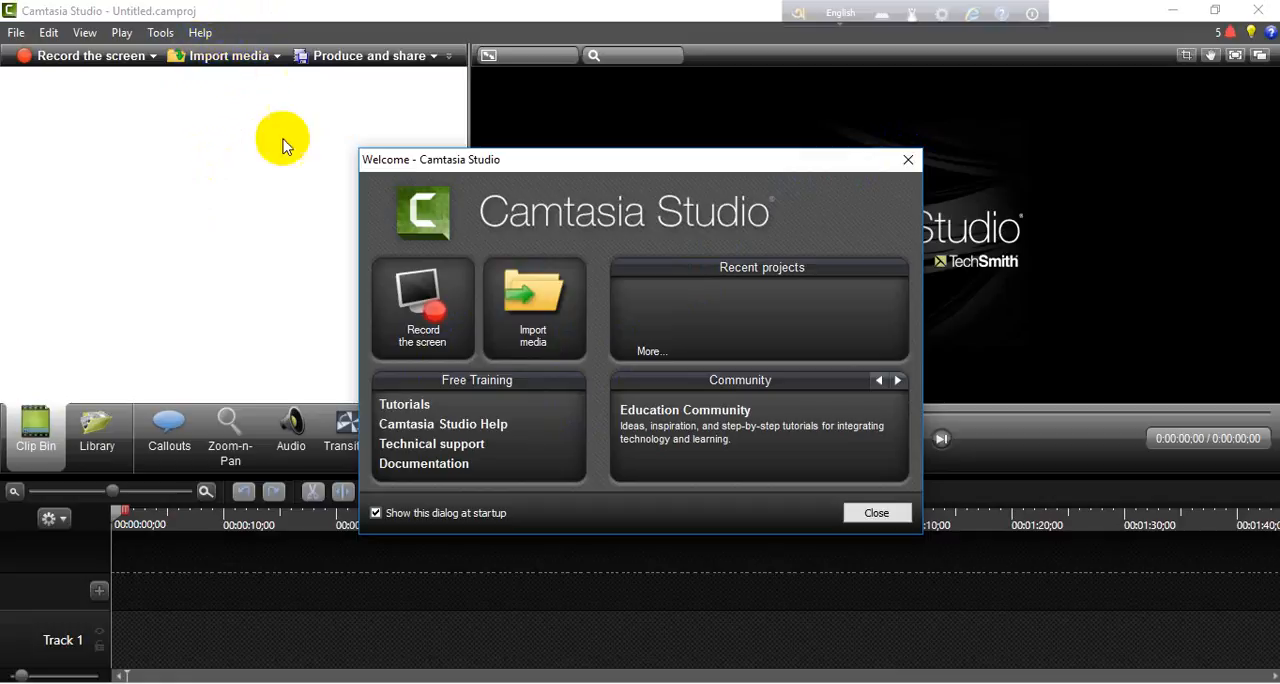
click(500, 322)
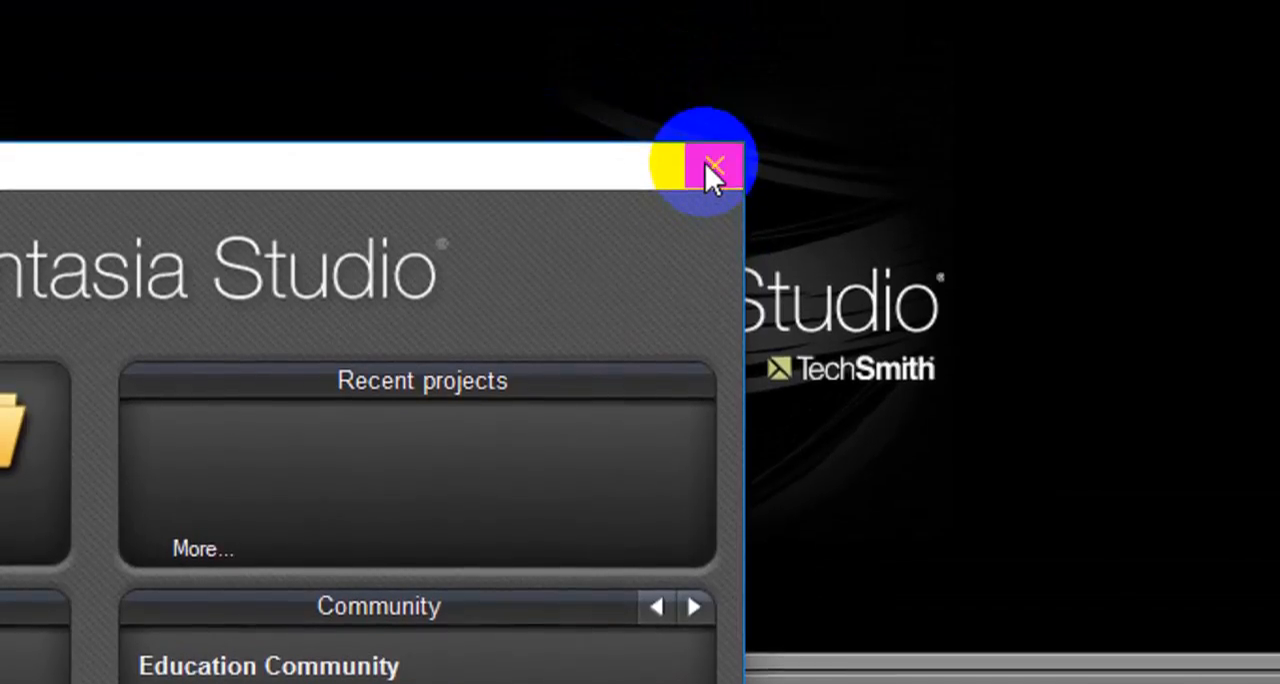
click(714, 39)
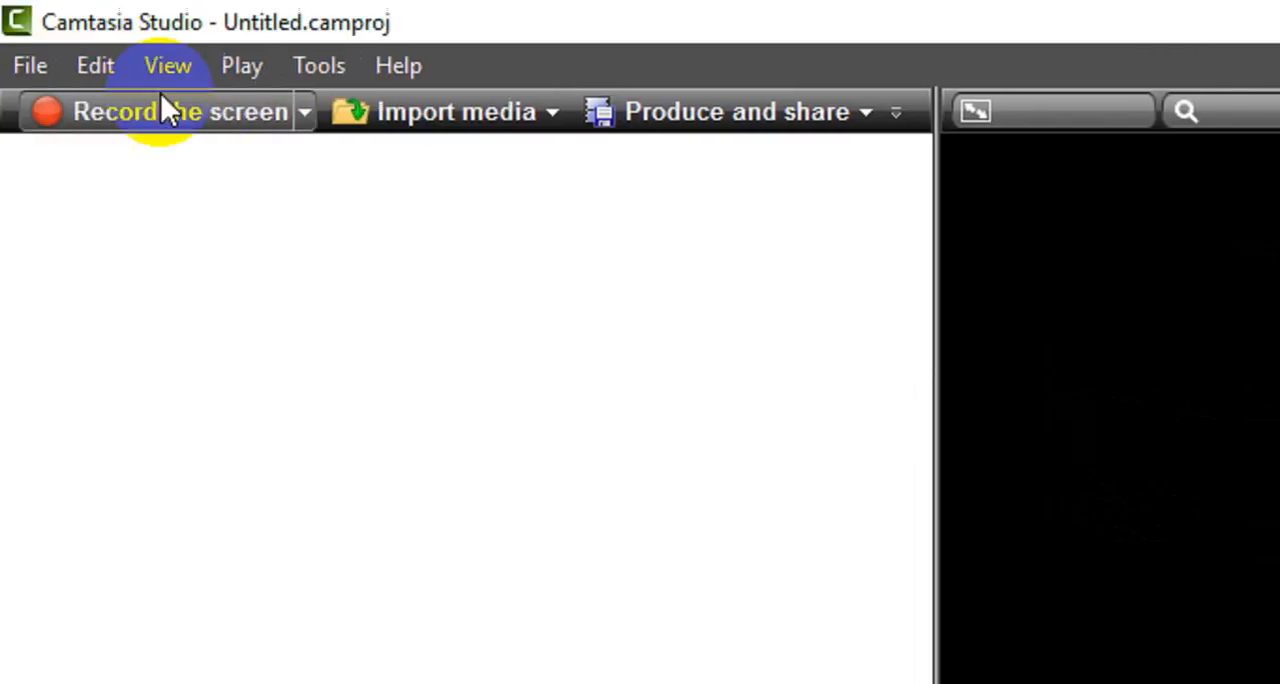
- Import the images Ashraful 1, Athar Ali Khan 1, Athar Ali Khan 2, Habibul Bashar 11 and Habibul Bashar 12 from the "top 10 bd" folder
click(445, 97)
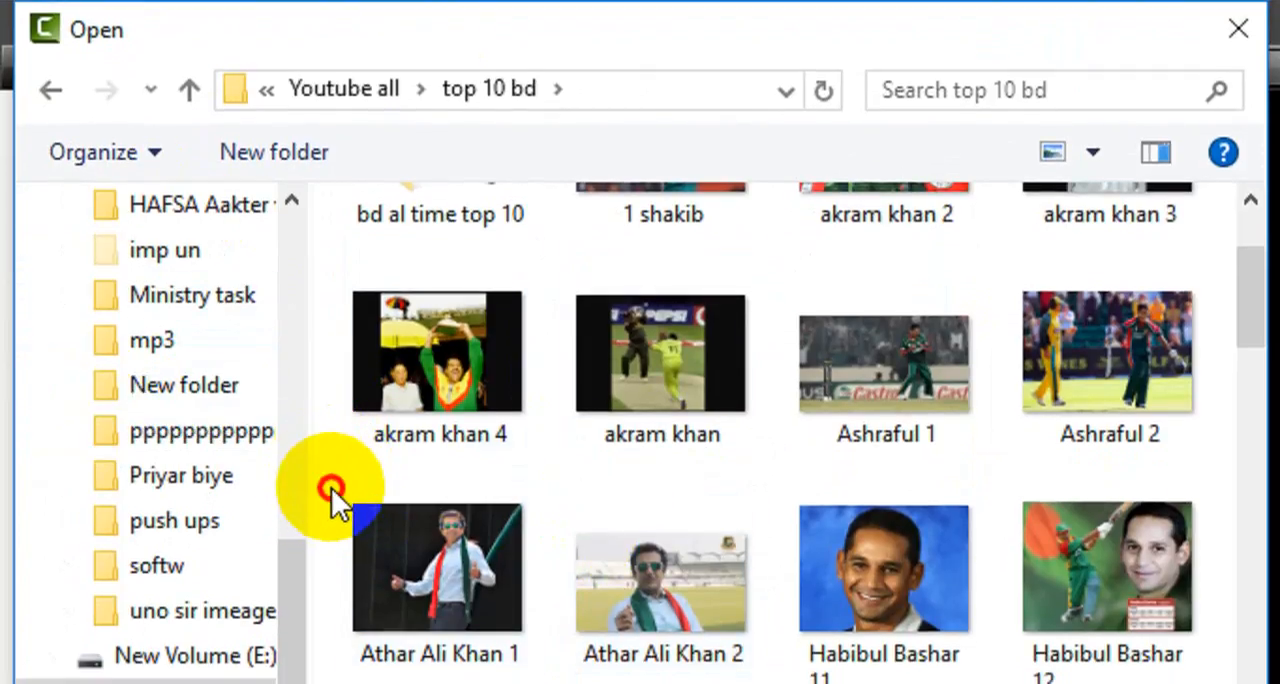
drag(331, 487, 1058, 605)
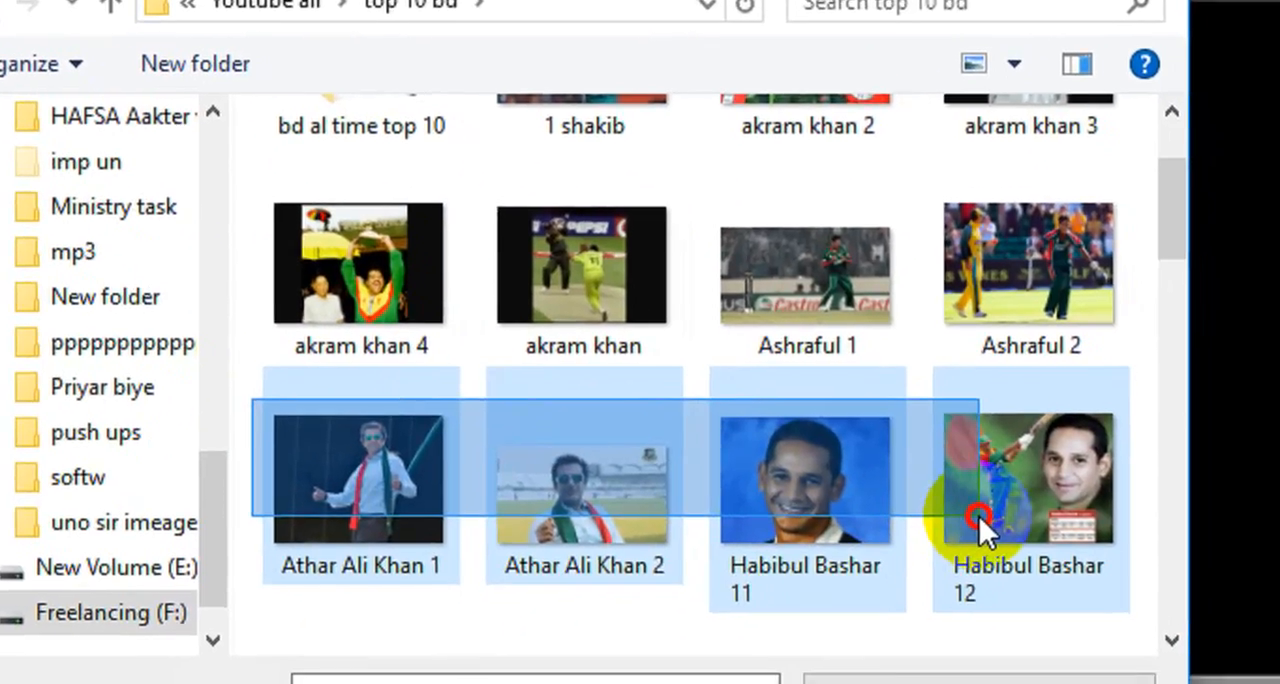
drag(979, 516, 979, 516)
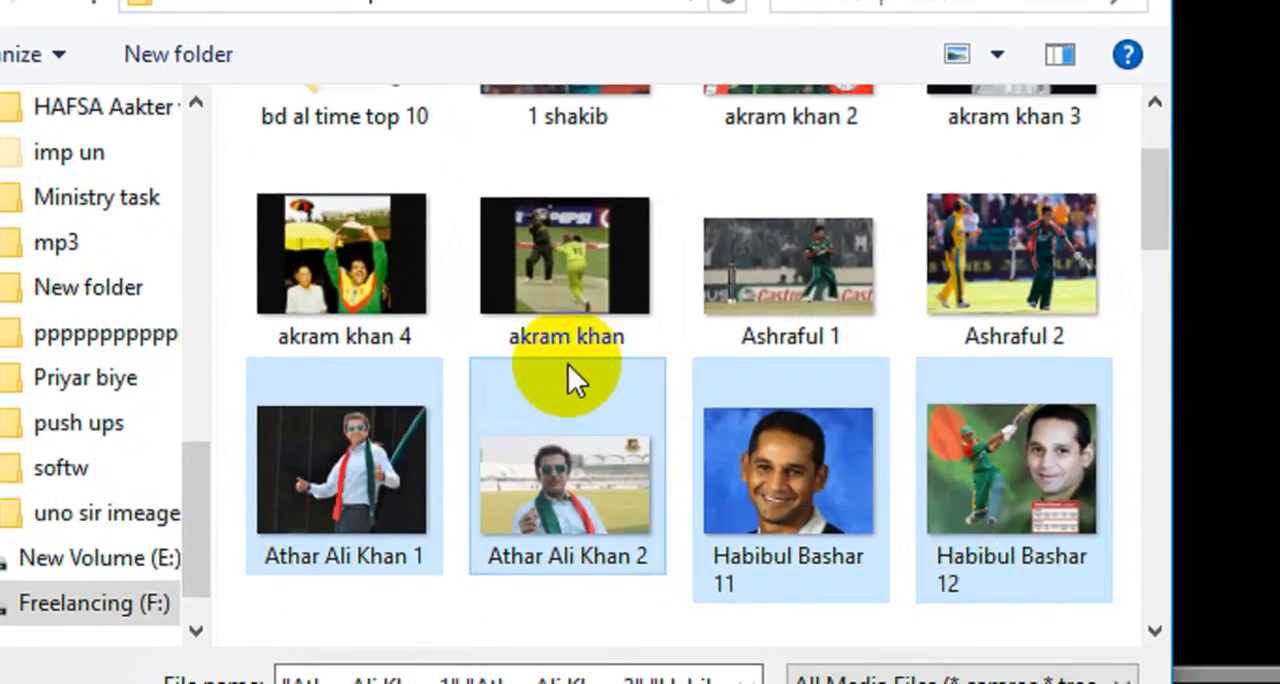
ctrl+click(787, 250)
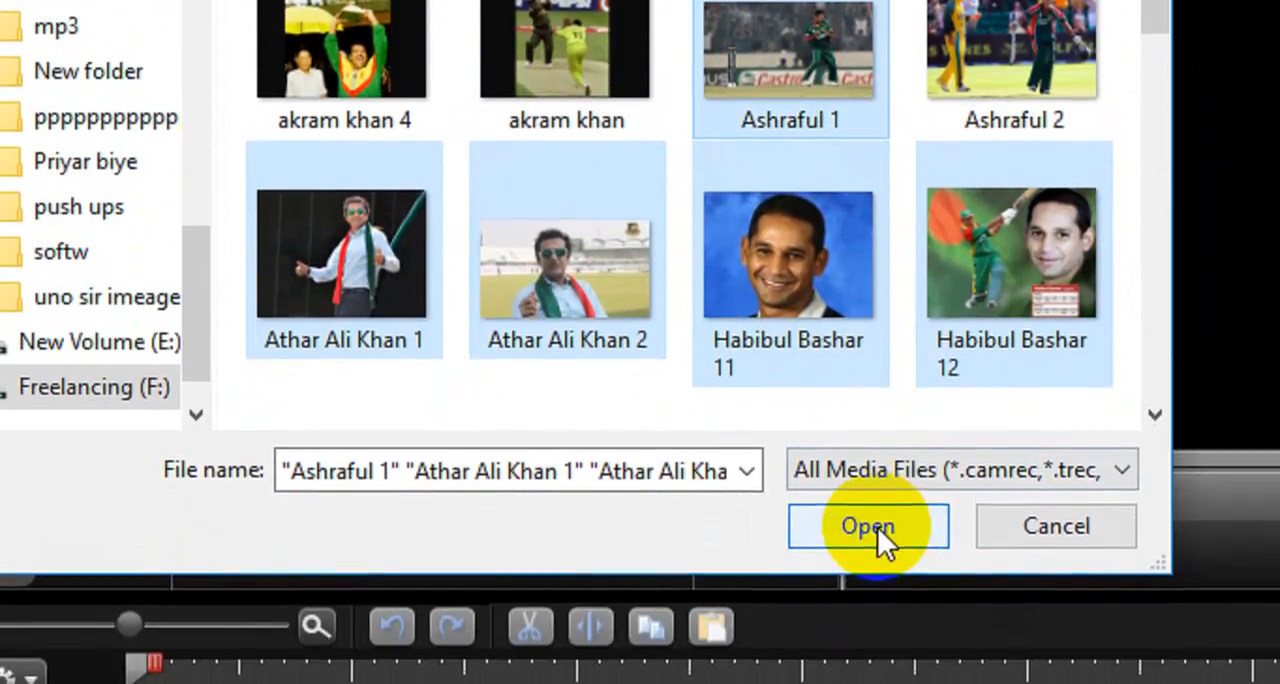
click(873, 524)
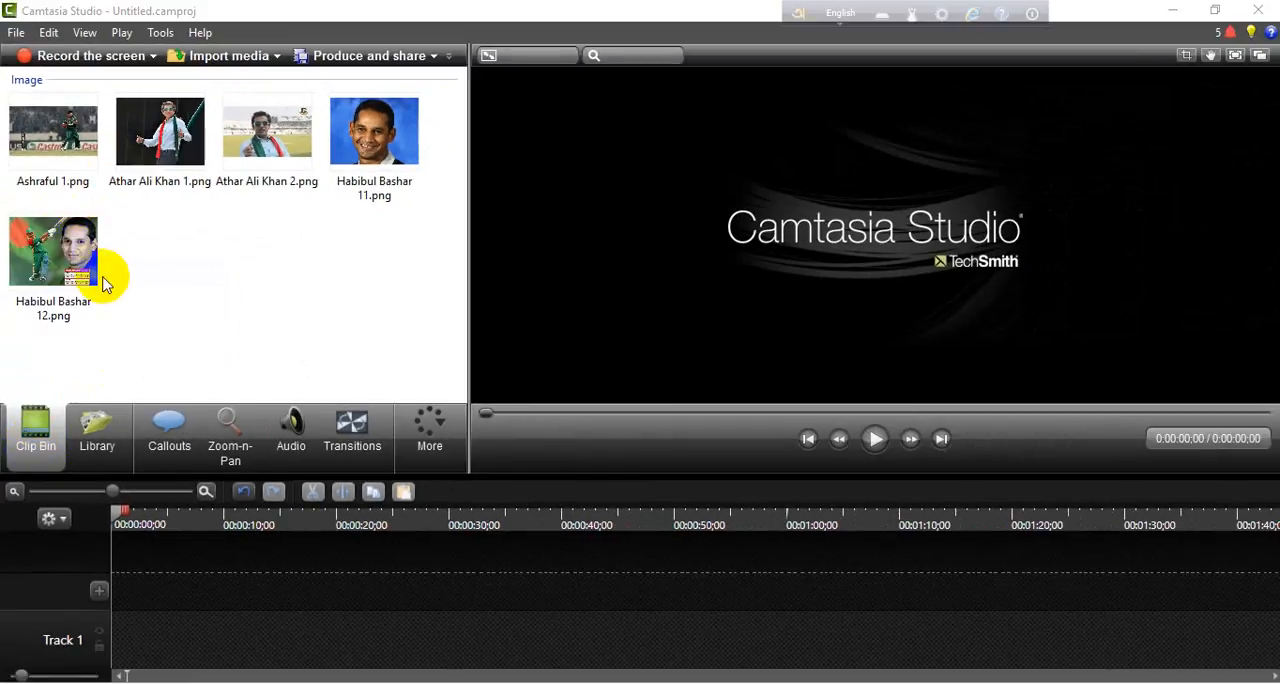
- Place the Habibul Bashar 12 image on Track 1 and align it with the start of the timeline
drag(48, 254, 48, 655)
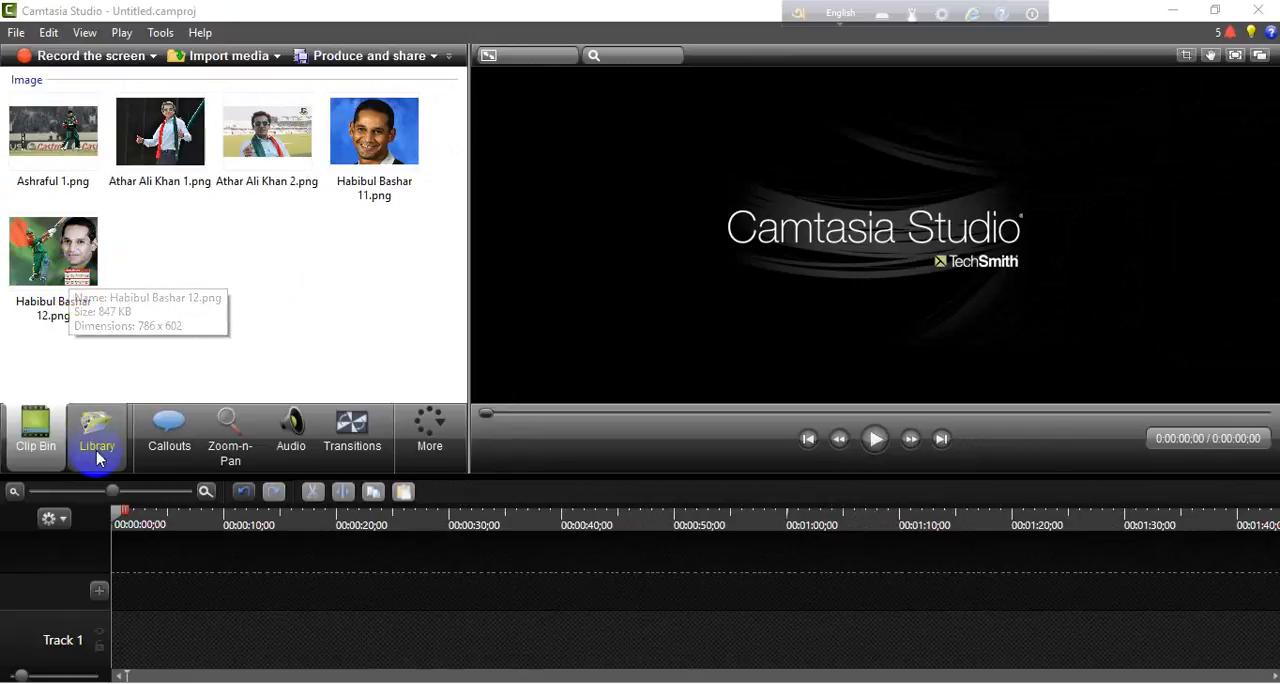
drag(50, 262, 133, 627)
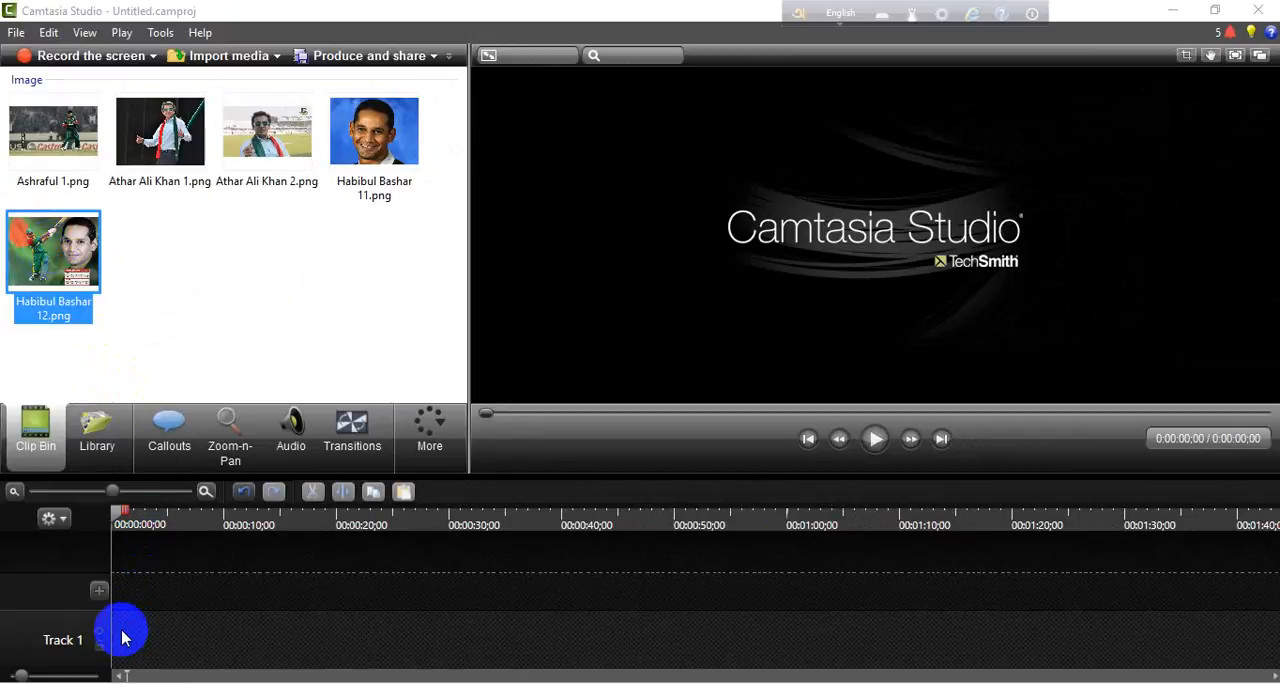
drag(110, 598, 112, 610)
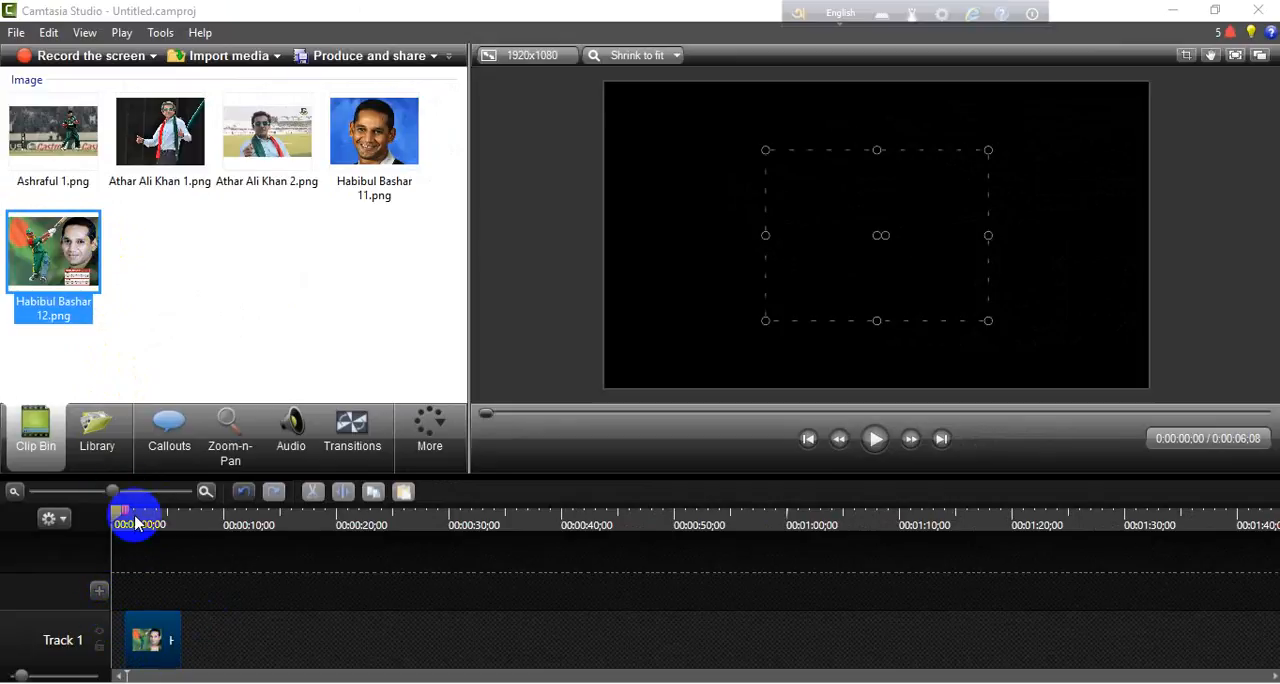
mouse_move(120, 511)
mouse_down()
mouse_move(194, 523)
mouse_move(119, 530)
mouse_up()
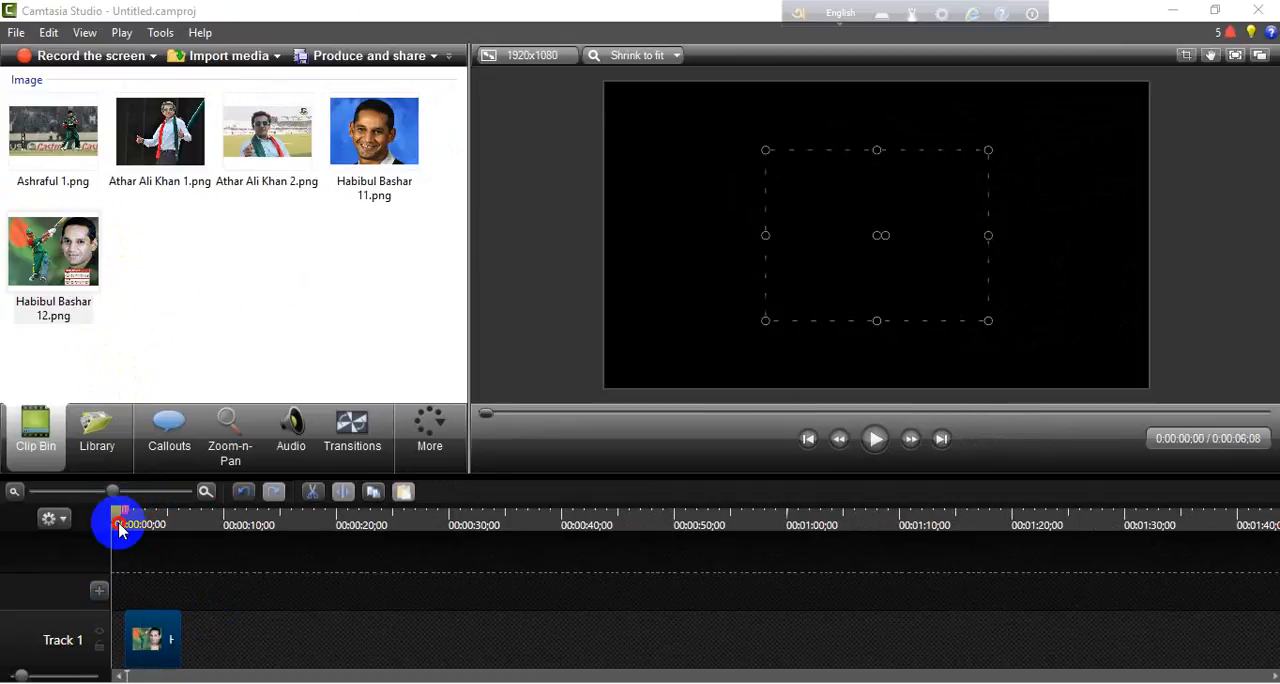
drag(146, 650, 129, 655)
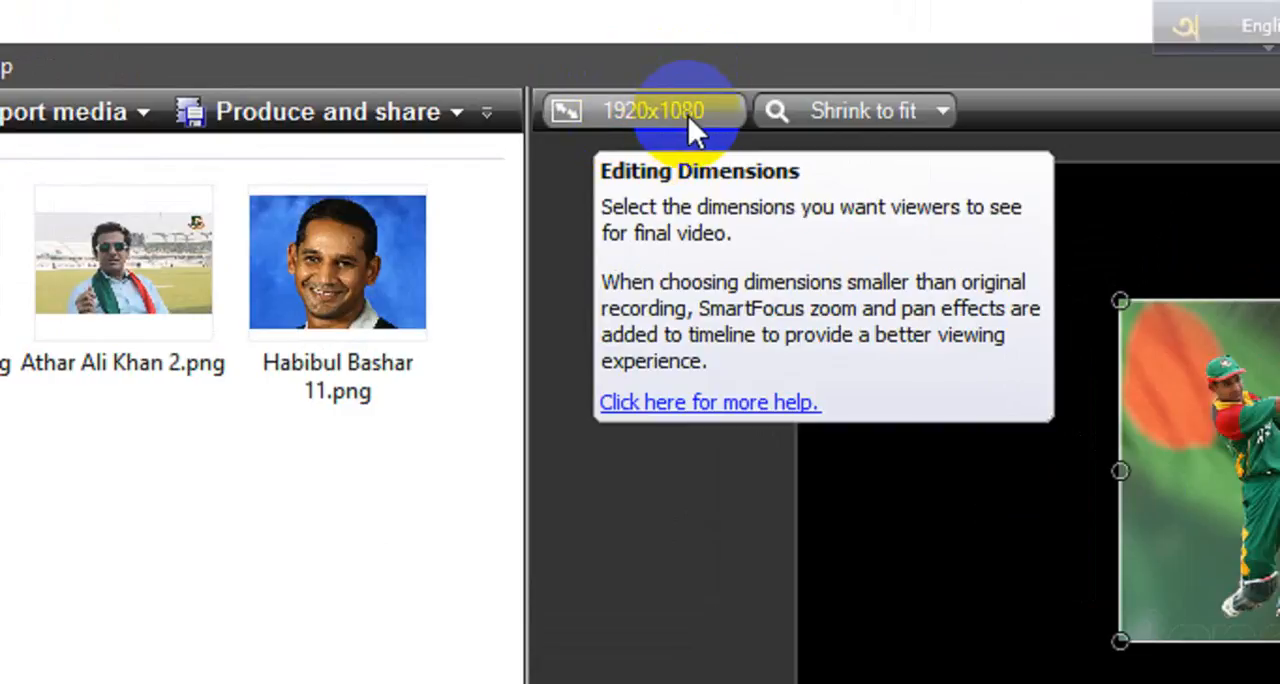
- Turn off Keep aspect ratio in the editing dimensions and apply the 1080p HD (1920x1080) size
click(688, 114)
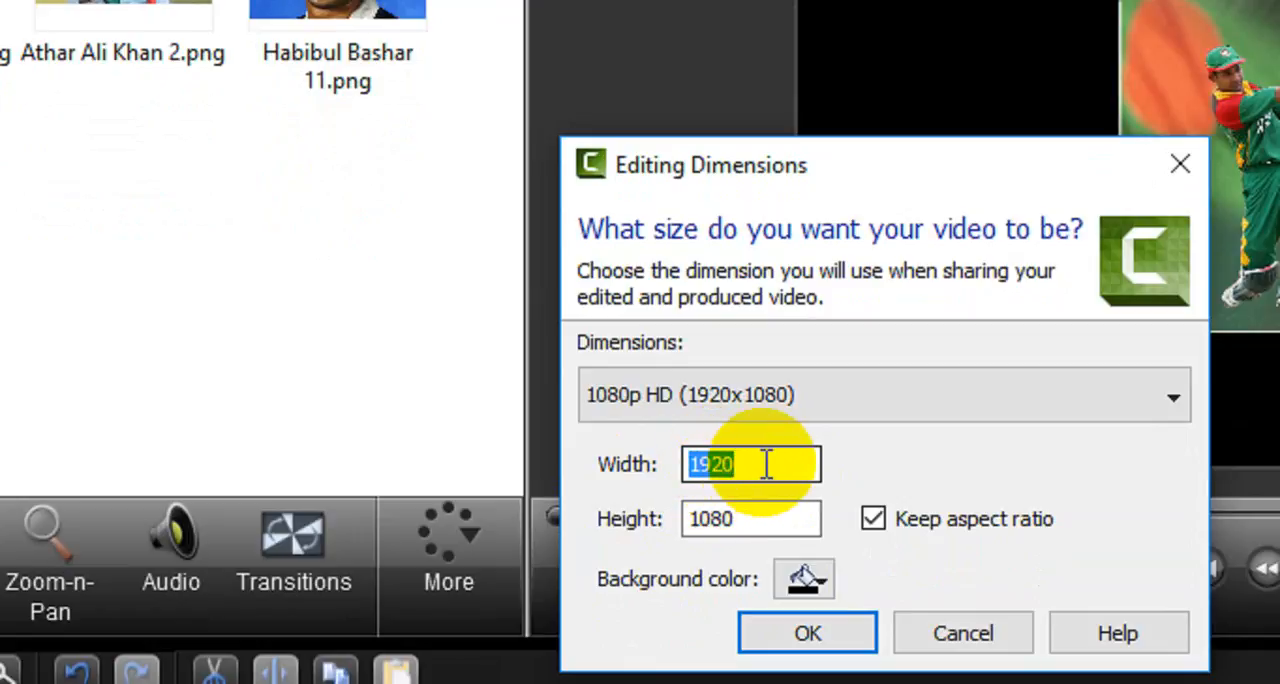
click(746, 520)
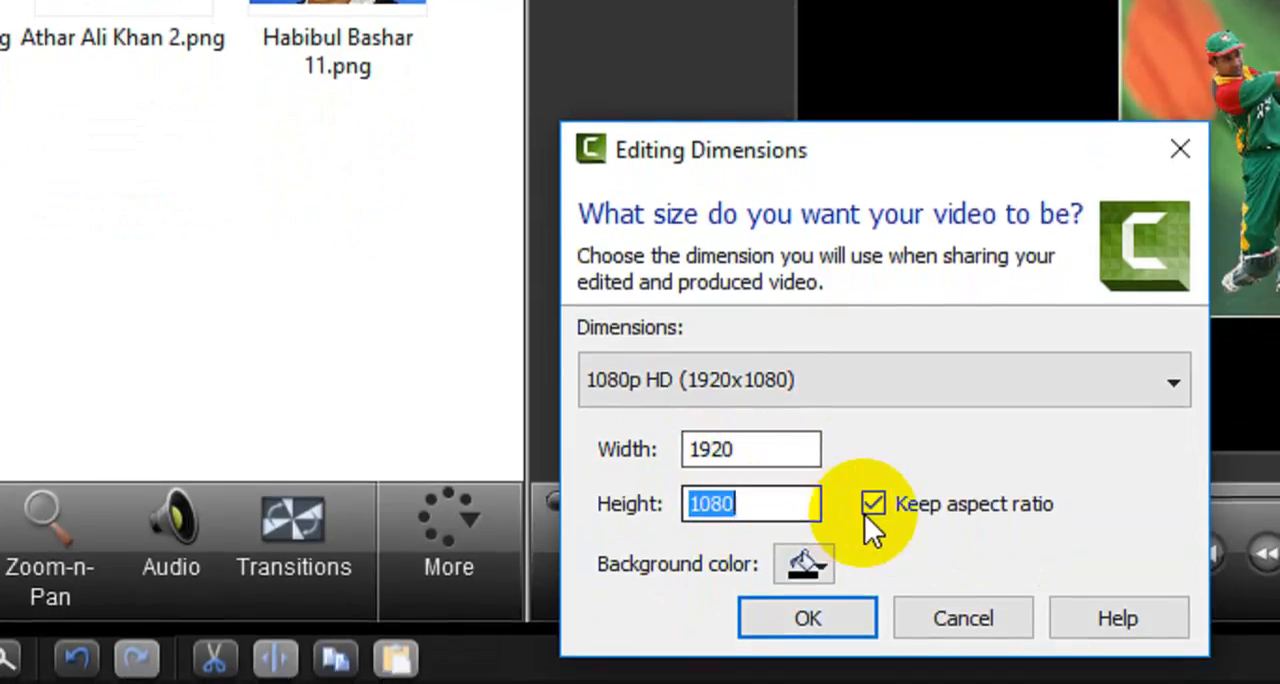
click(879, 514)
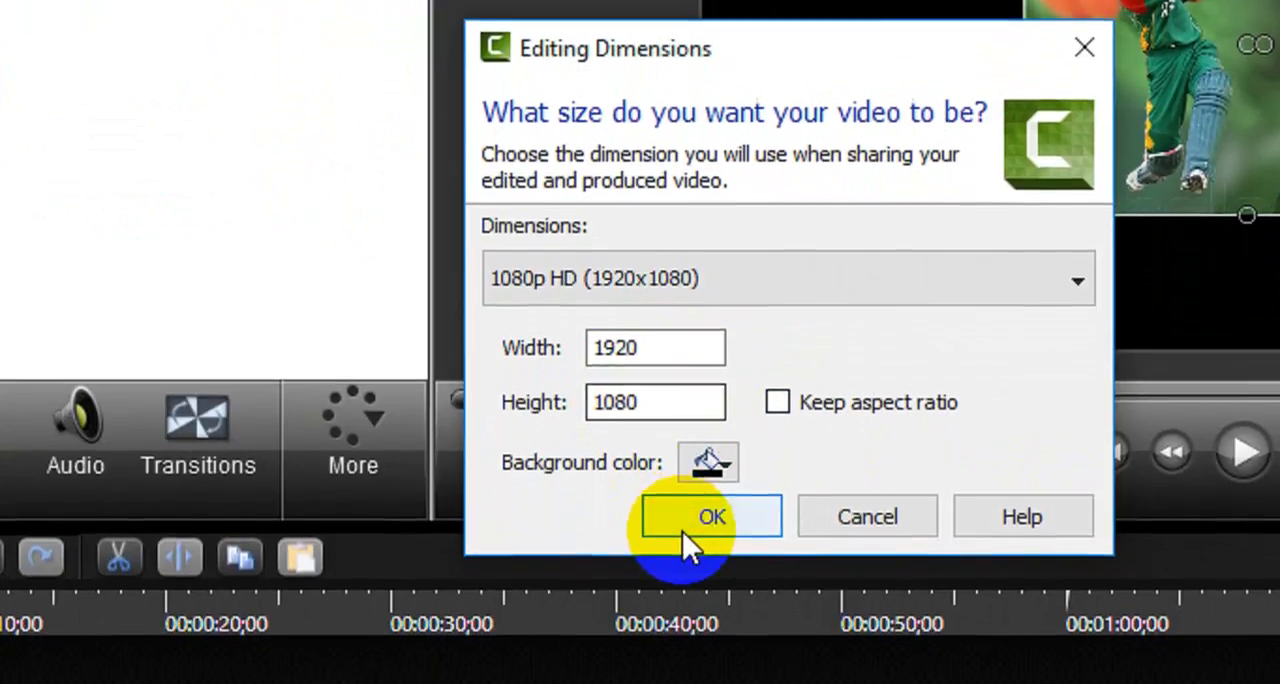
click(708, 513)
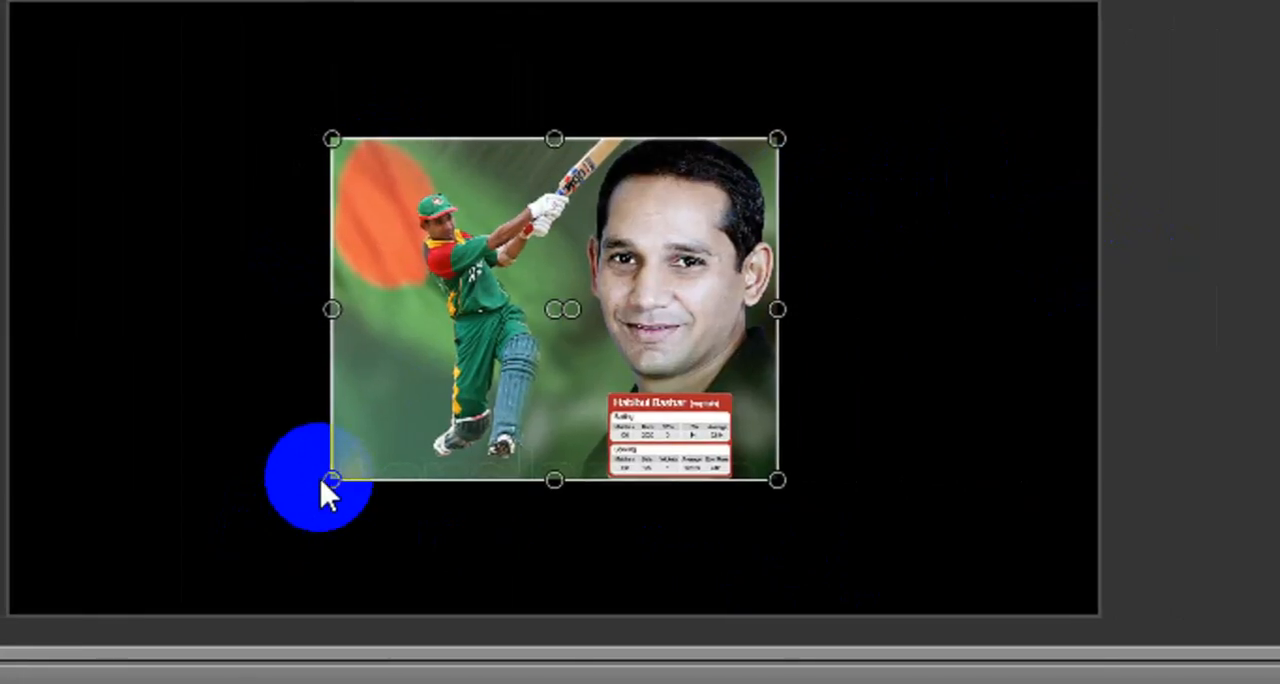
- Enlarge and reposition the Habibul Bashar 12 image on the canvas so that it fills the video frame
drag(330, 483, 93, 547)
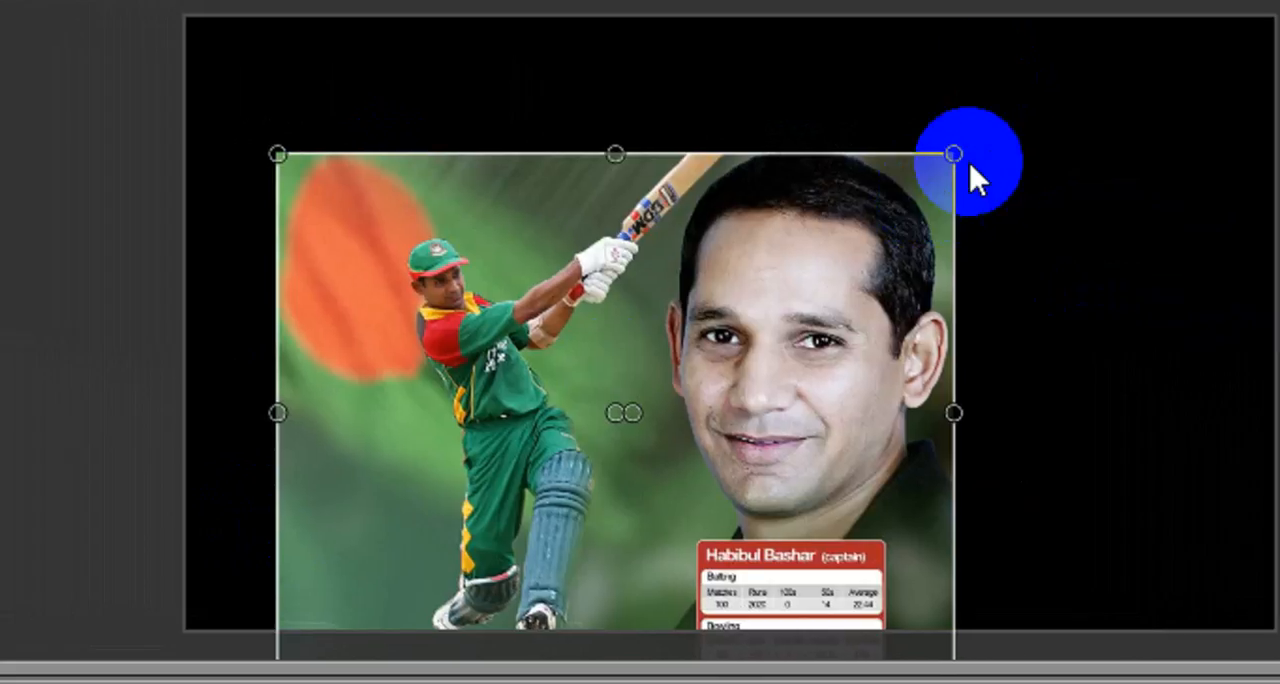
drag(970, 123, 1010, 170)
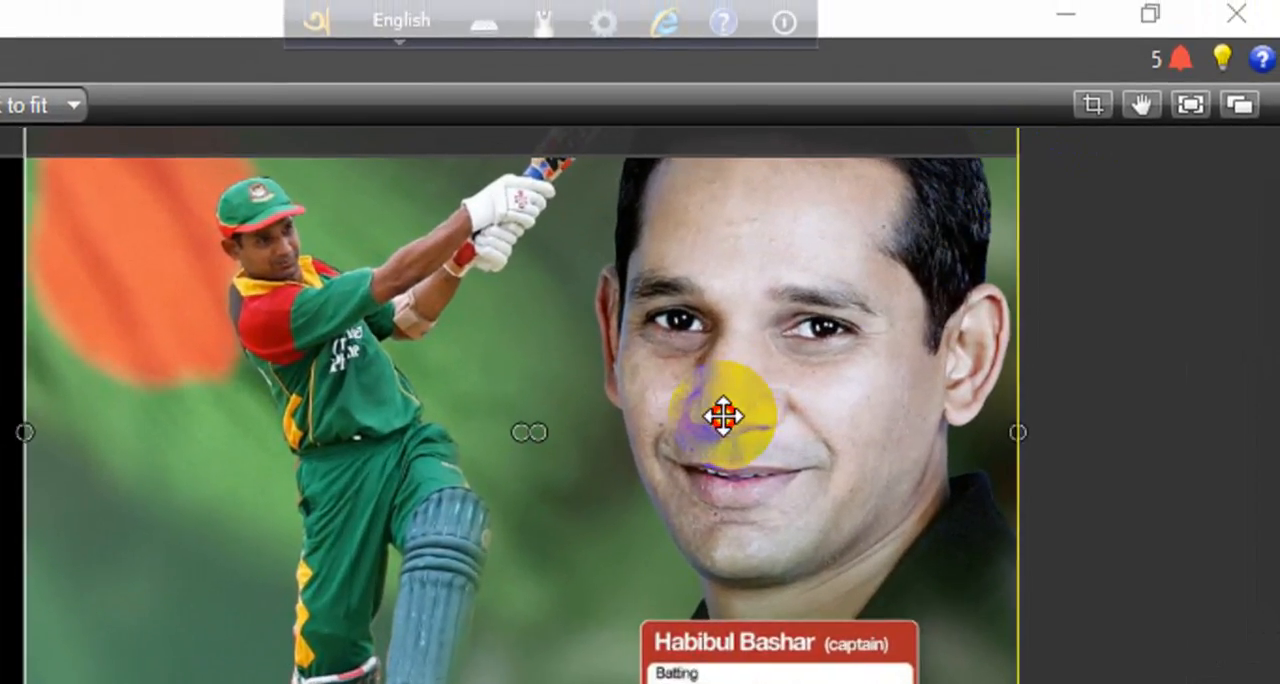
drag(723, 417, 720, 371)
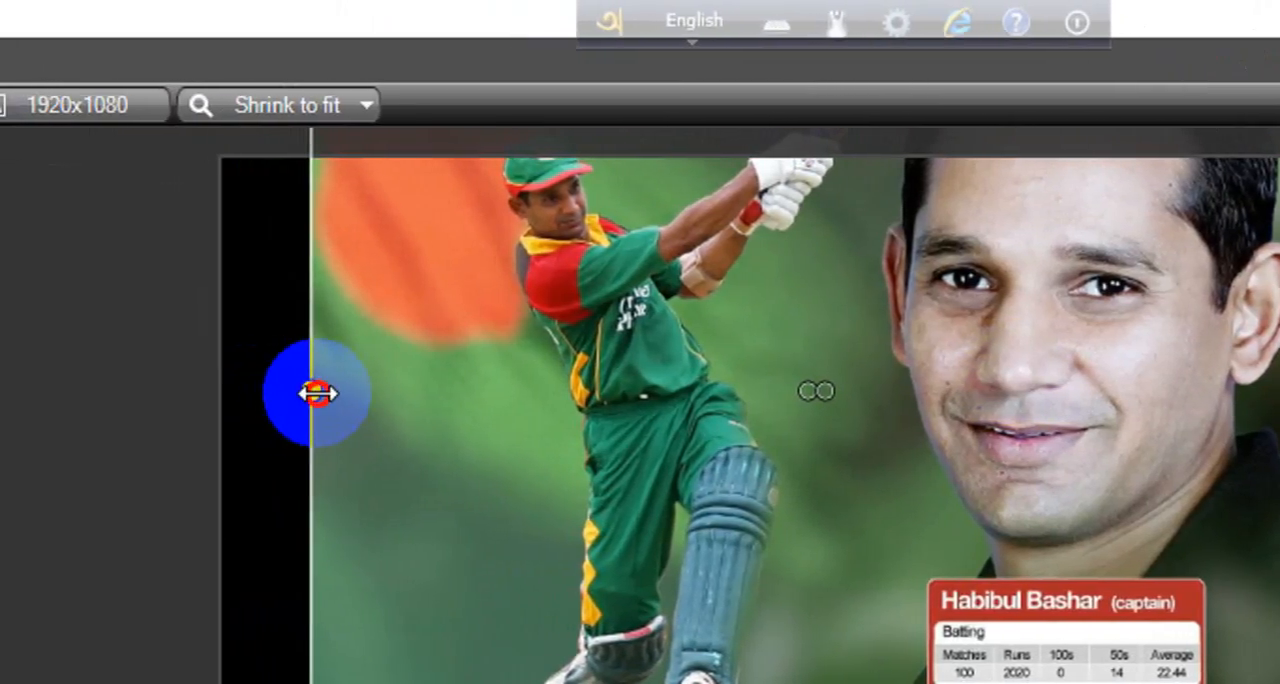
mouse_move(317, 393)
mouse_down()
mouse_move(284, 406)
mouse_move(320, 410)
mouse_up()
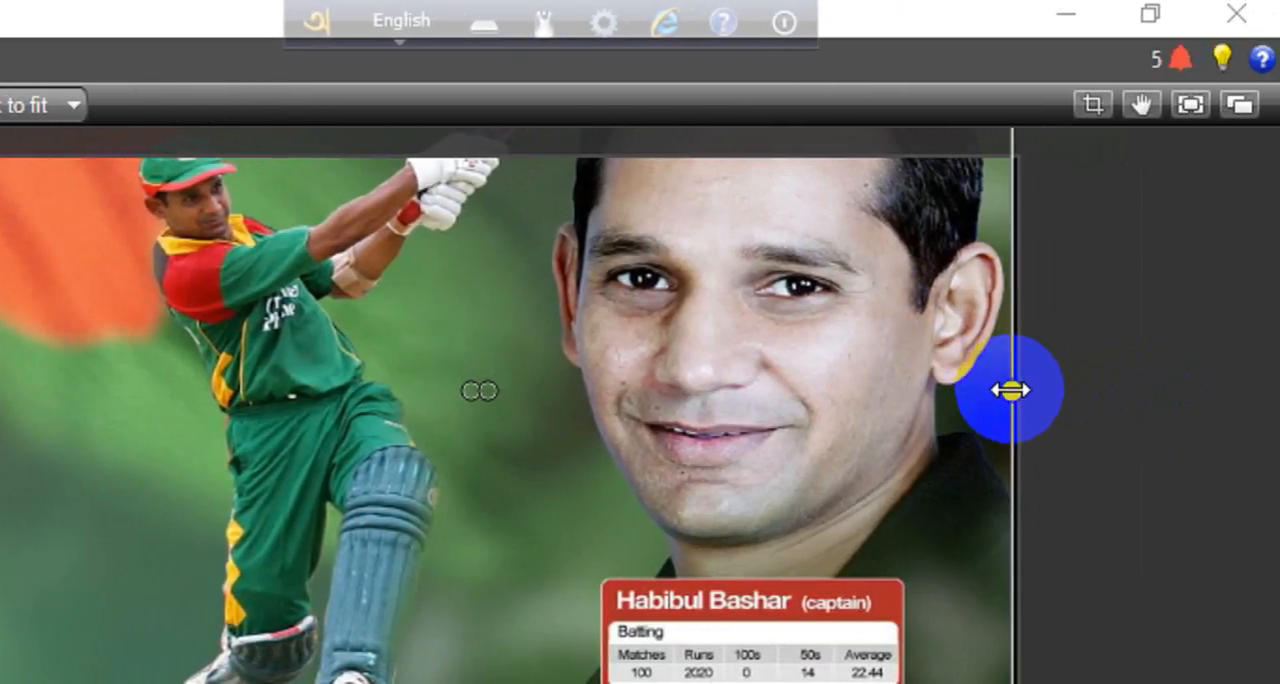
drag(1010, 391, 1014, 391)
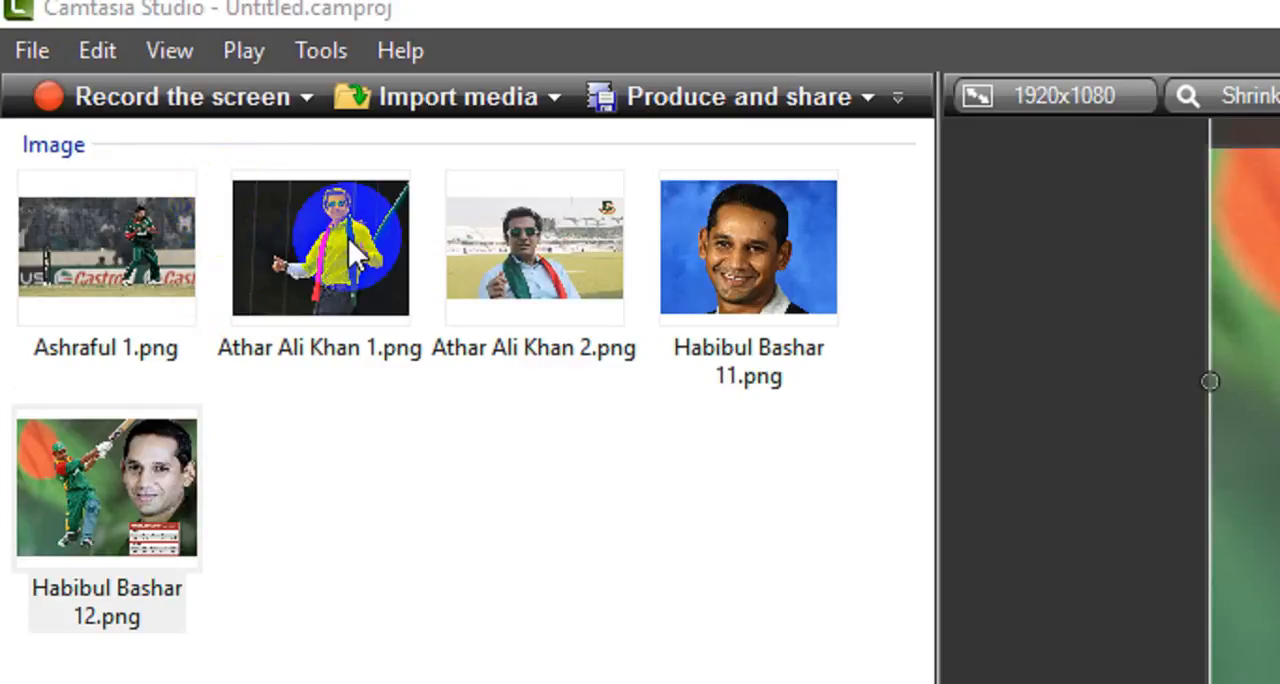
- Add the Athar Ali Khan 1, Athar Ali Khan 2 and Habibul Bashar 11 images to the timeline after the first clip
drag(125, 493, 314, 643)
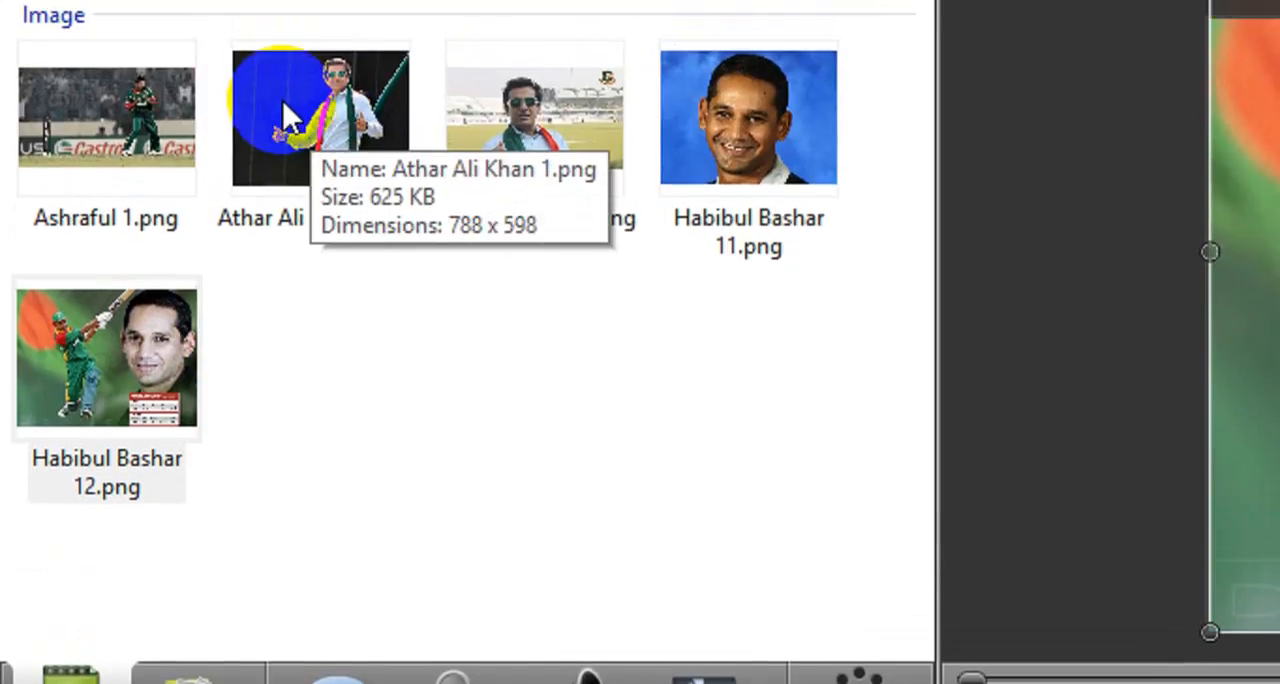
drag(323, 177, 387, 597)
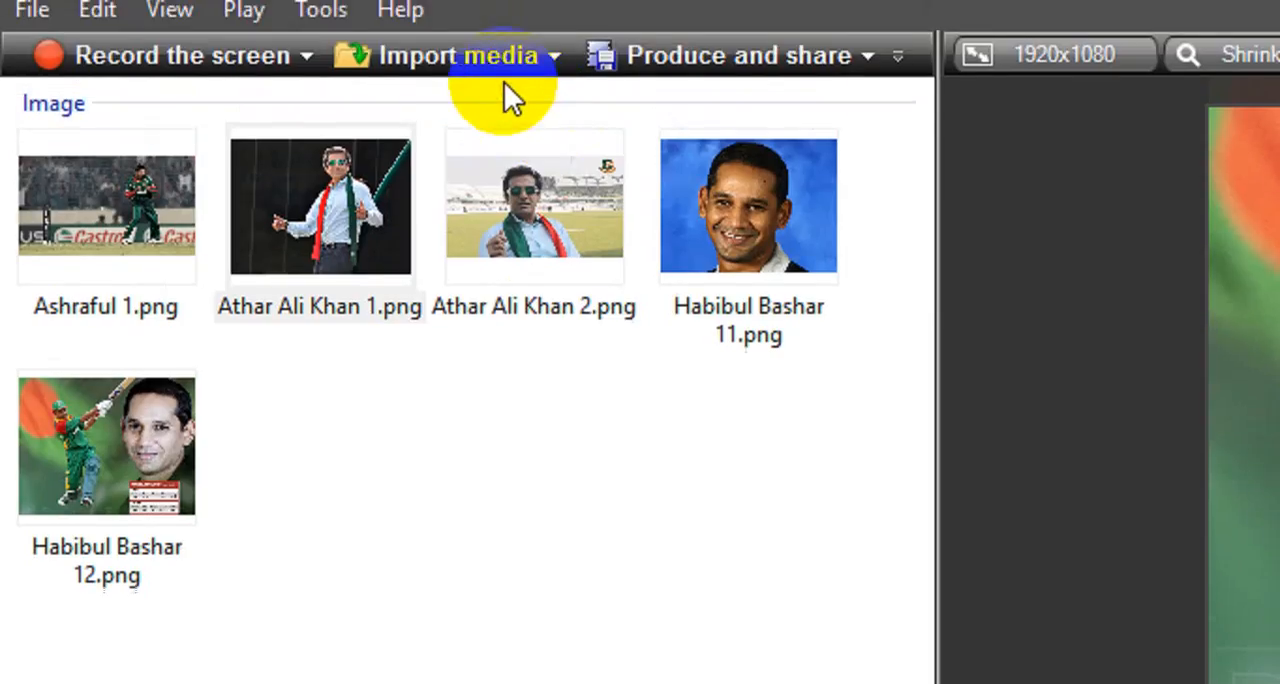
click(782, 332)
drag(782, 332, 461, 200)
drag(517, 251, 500, 598)
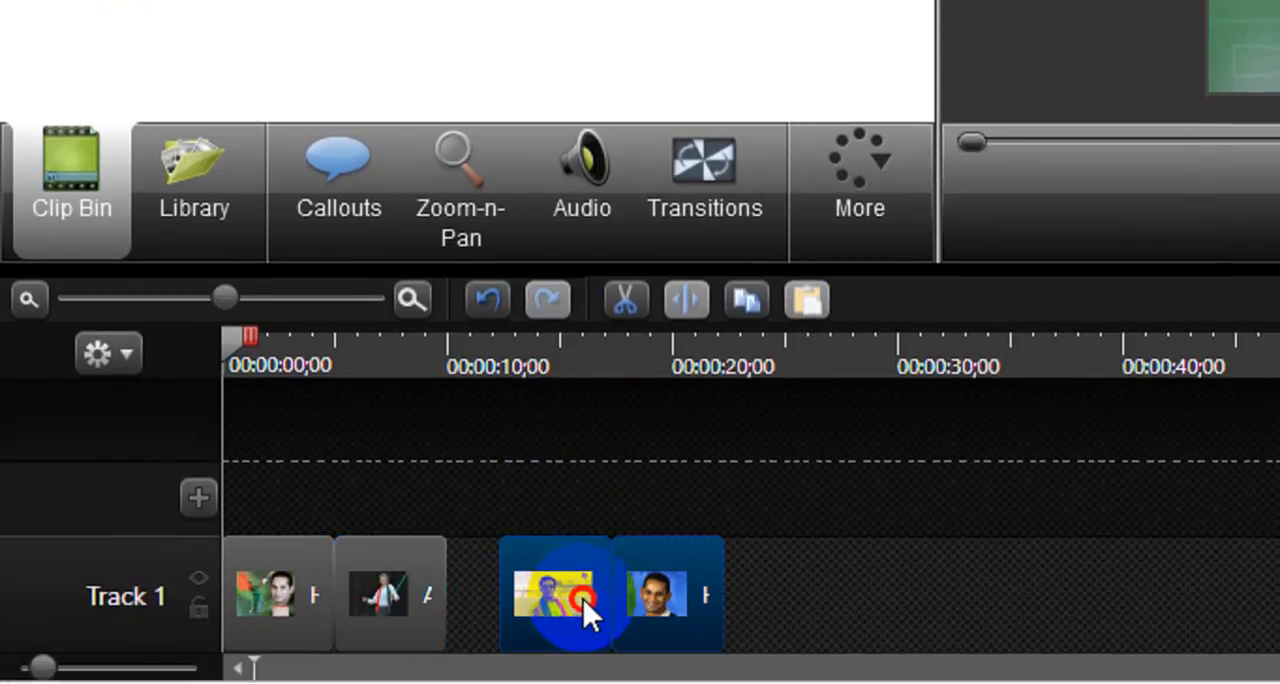
- Rearrange the last two clips so Habibul Bashar 11 follows Athar Ali Khan 1 on Track 1, with Athar Ali Khan 2 at the end
drag(583, 597, 541, 447)
drag(650, 611, 480, 634)
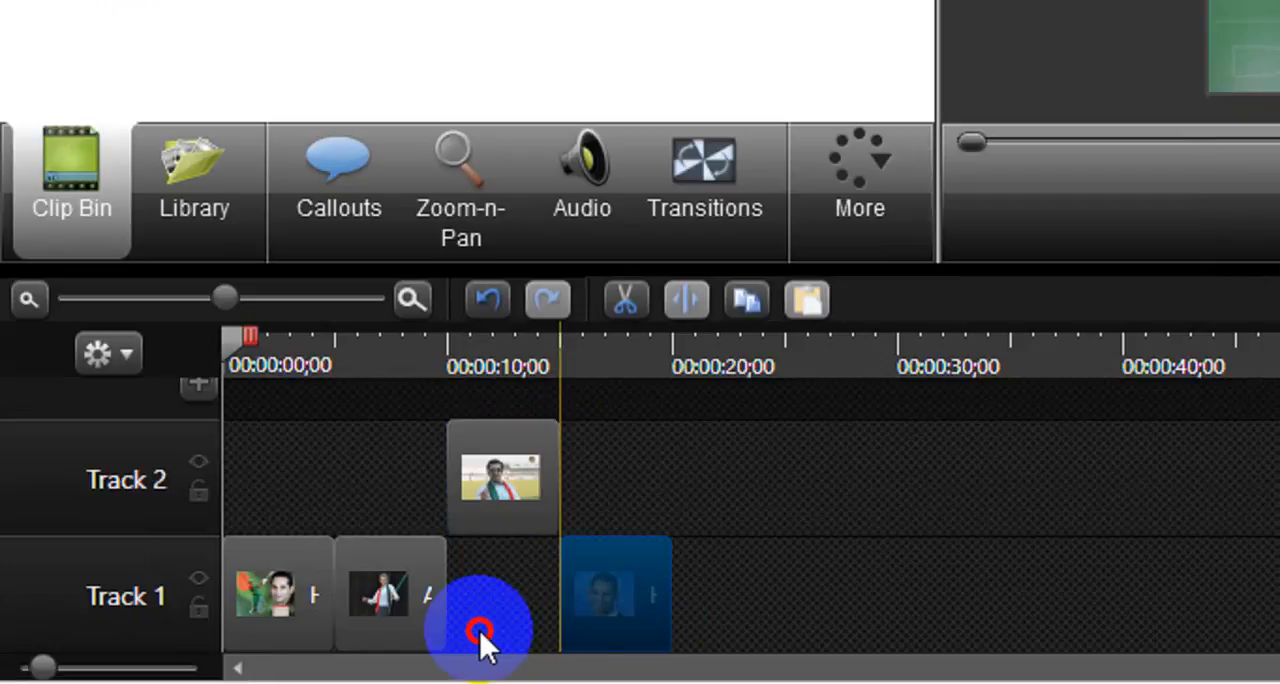
drag(509, 451, 584, 640)
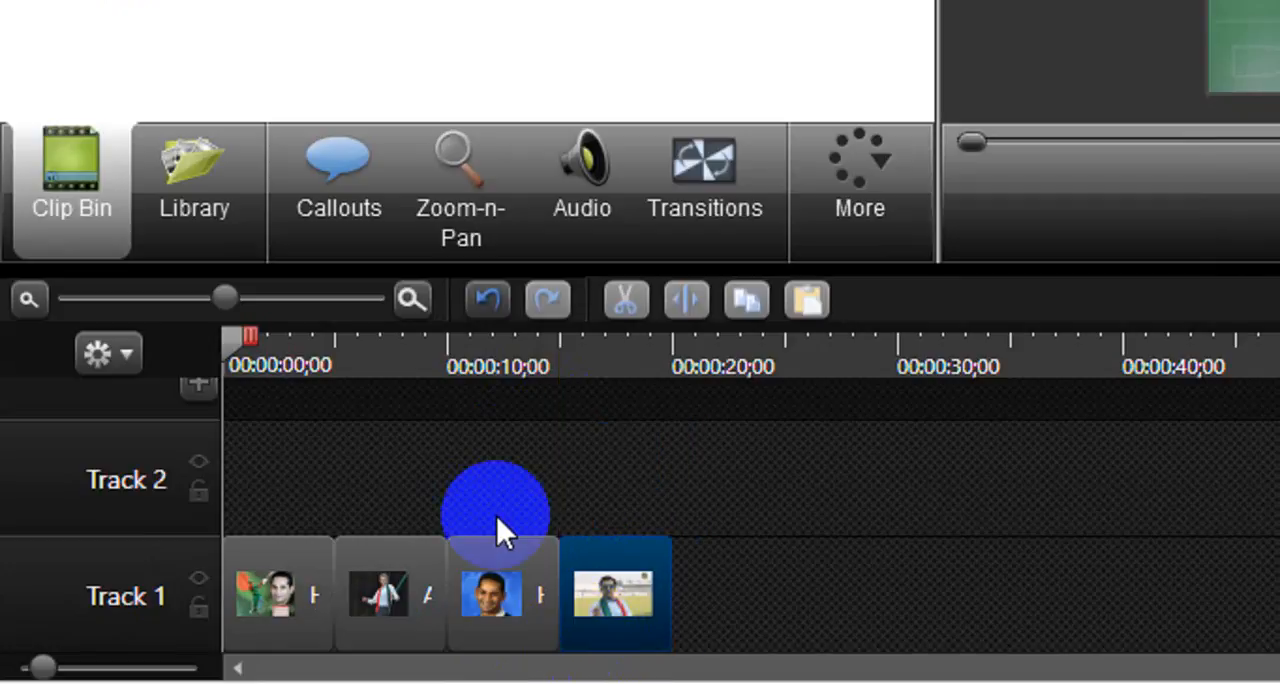
click(464, 471)
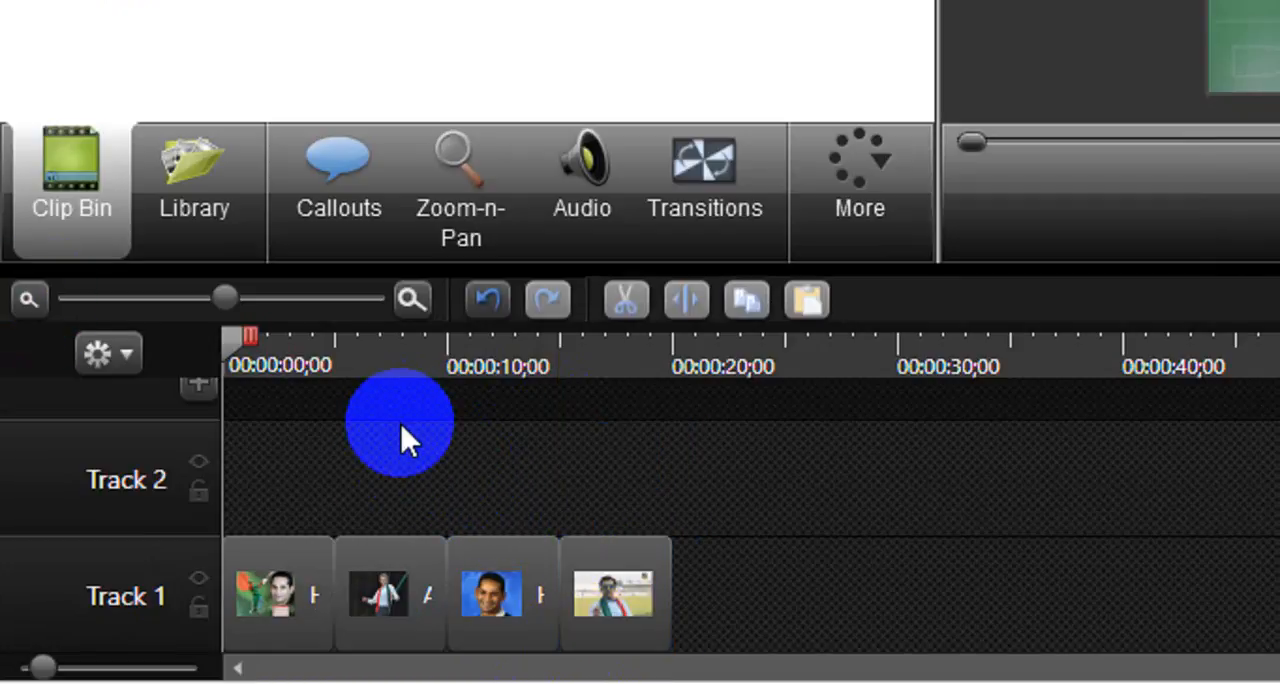
- Select all four clips on Track 1 and play the timeline to preview the image sequence
drag(712, 577, 269, 598)
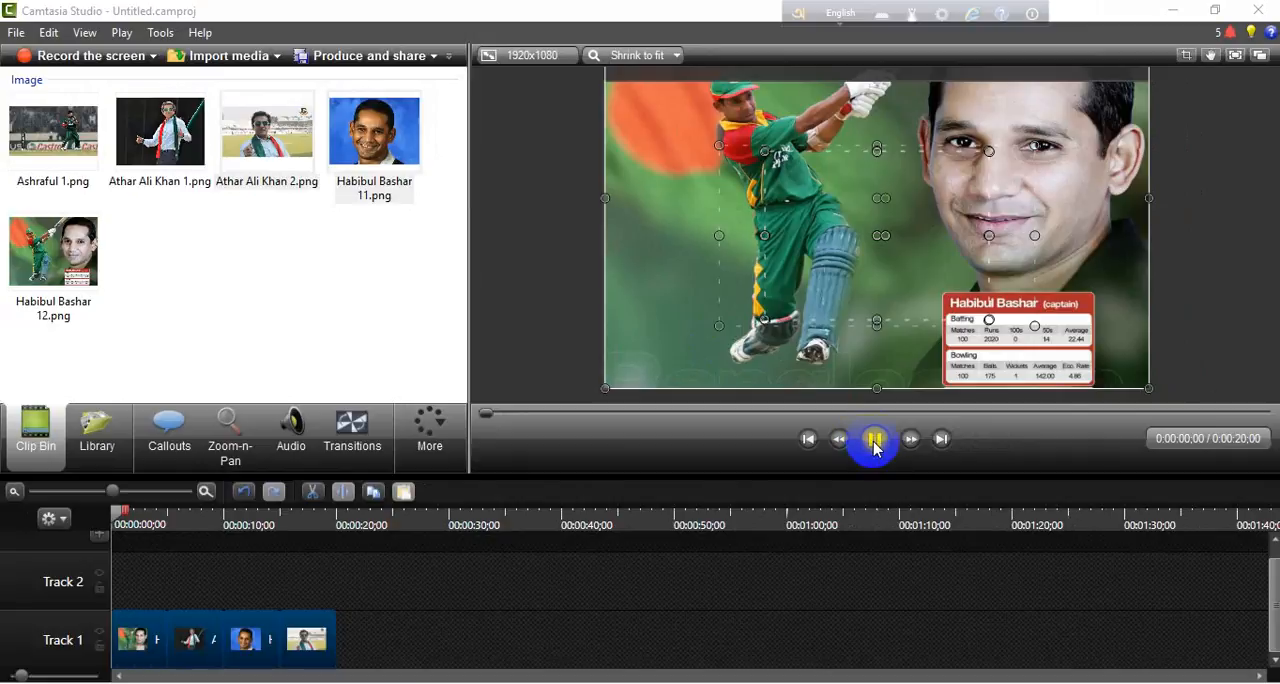
click(874, 441)
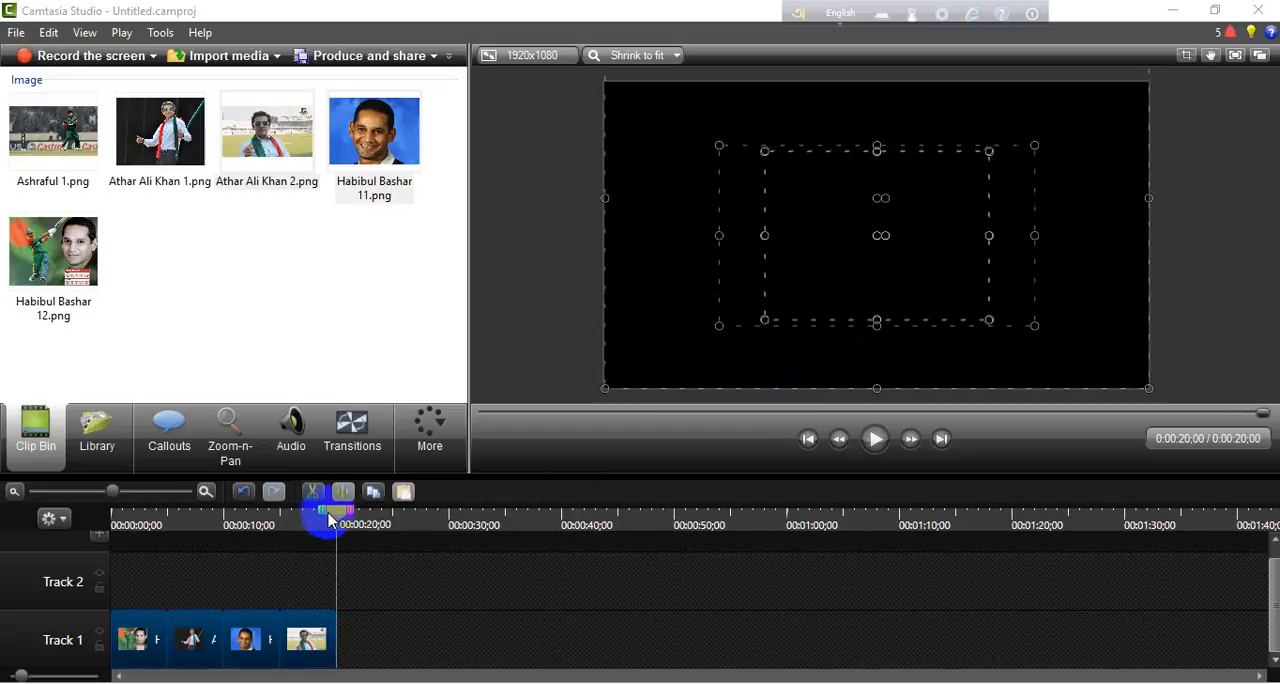
- Enlarge and reposition the Athar Ali Khan 1 image on the canvas so that it fills the video frame
drag(333, 512, 167, 518)
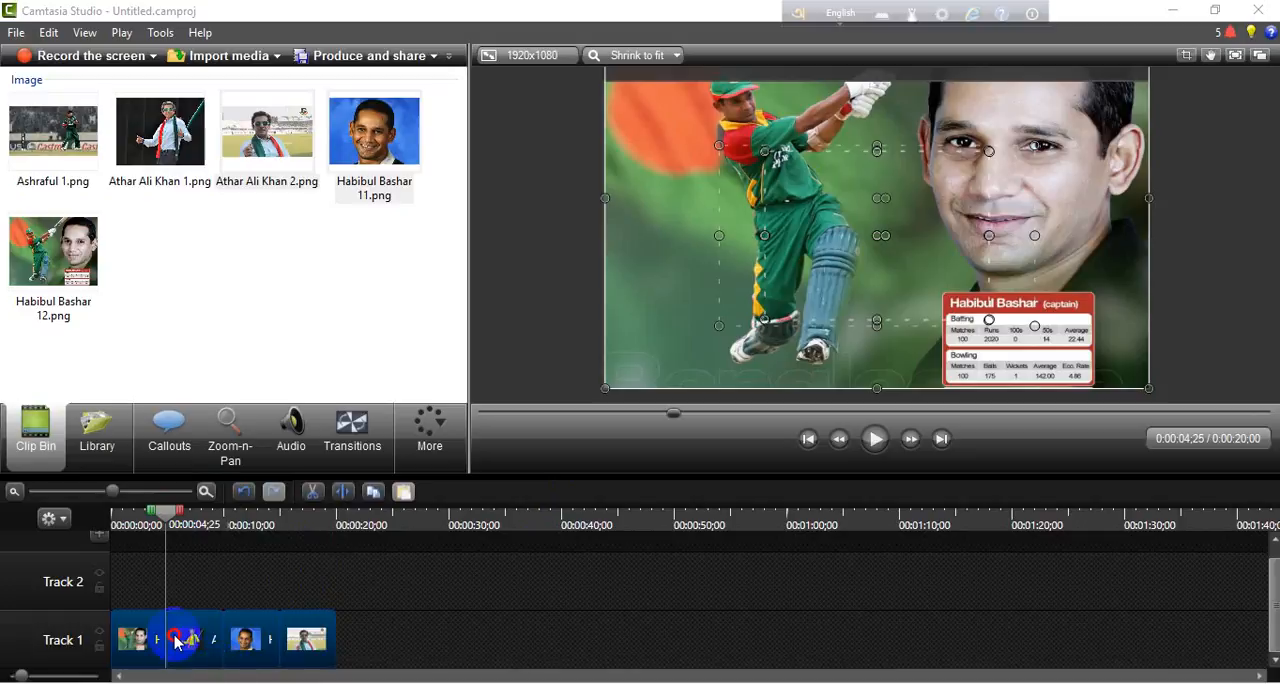
click(177, 641)
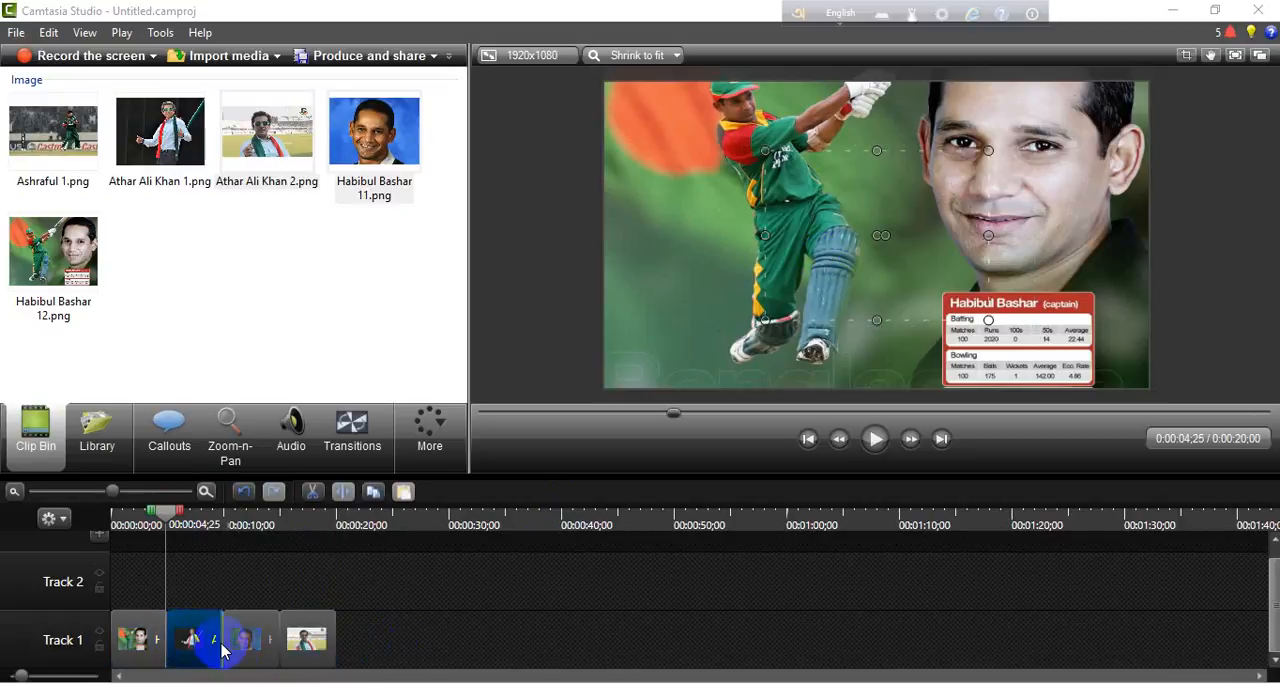
double_click(172, 645)
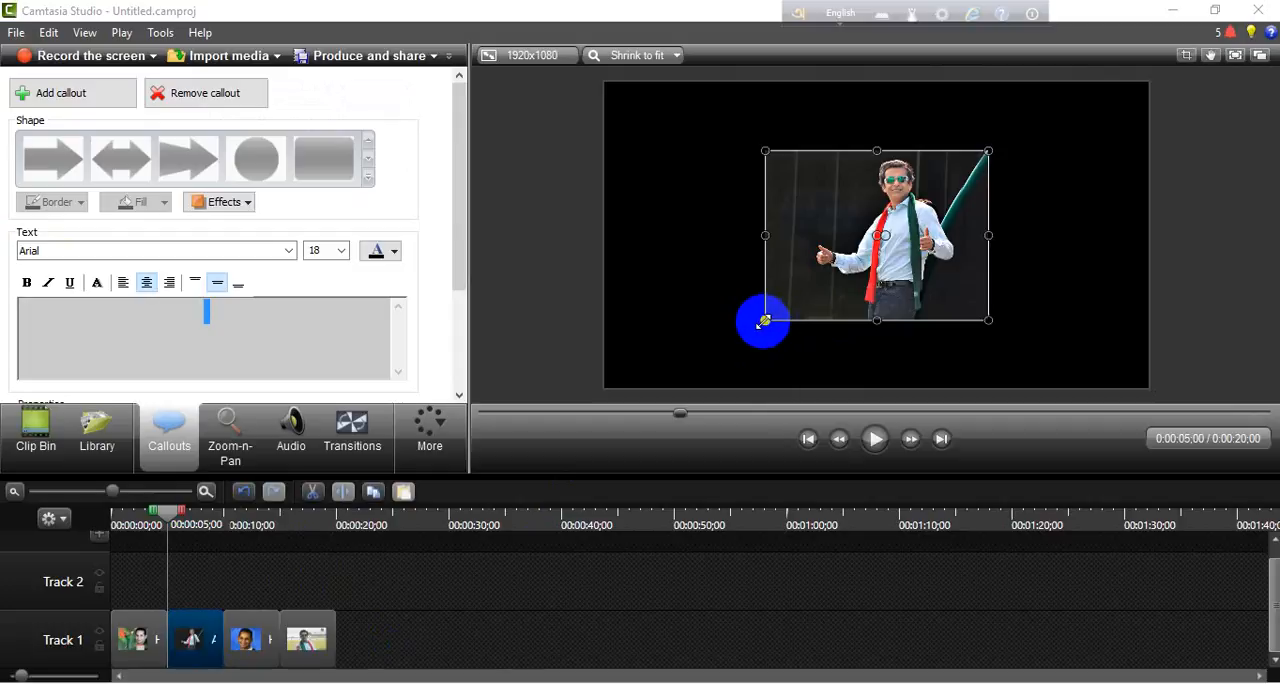
drag(764, 320, 603, 358)
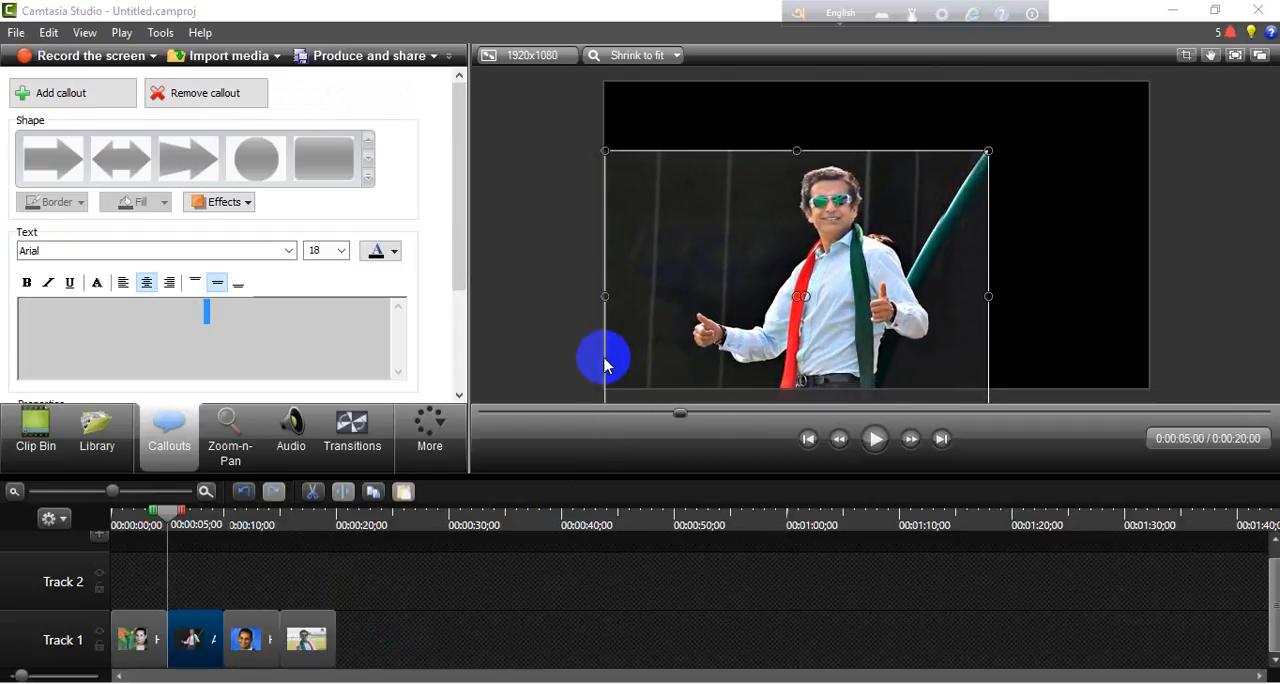
drag(986, 150, 1144, 98)
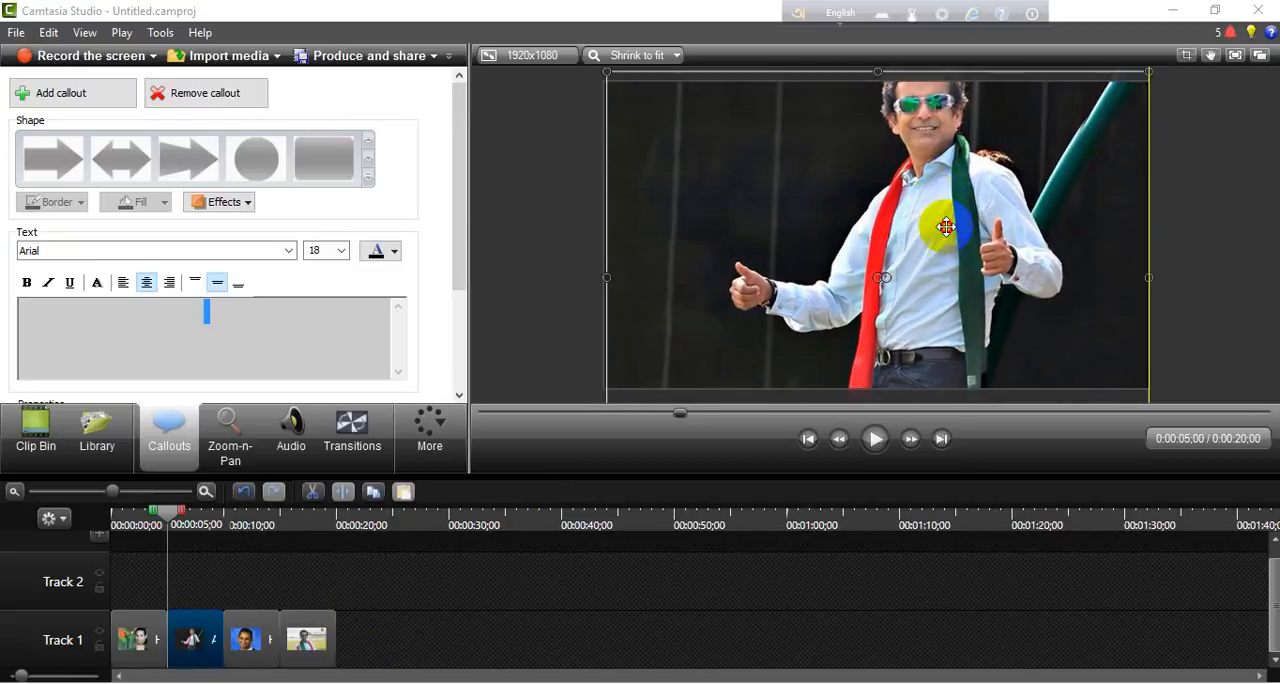
drag(943, 229, 946, 229)
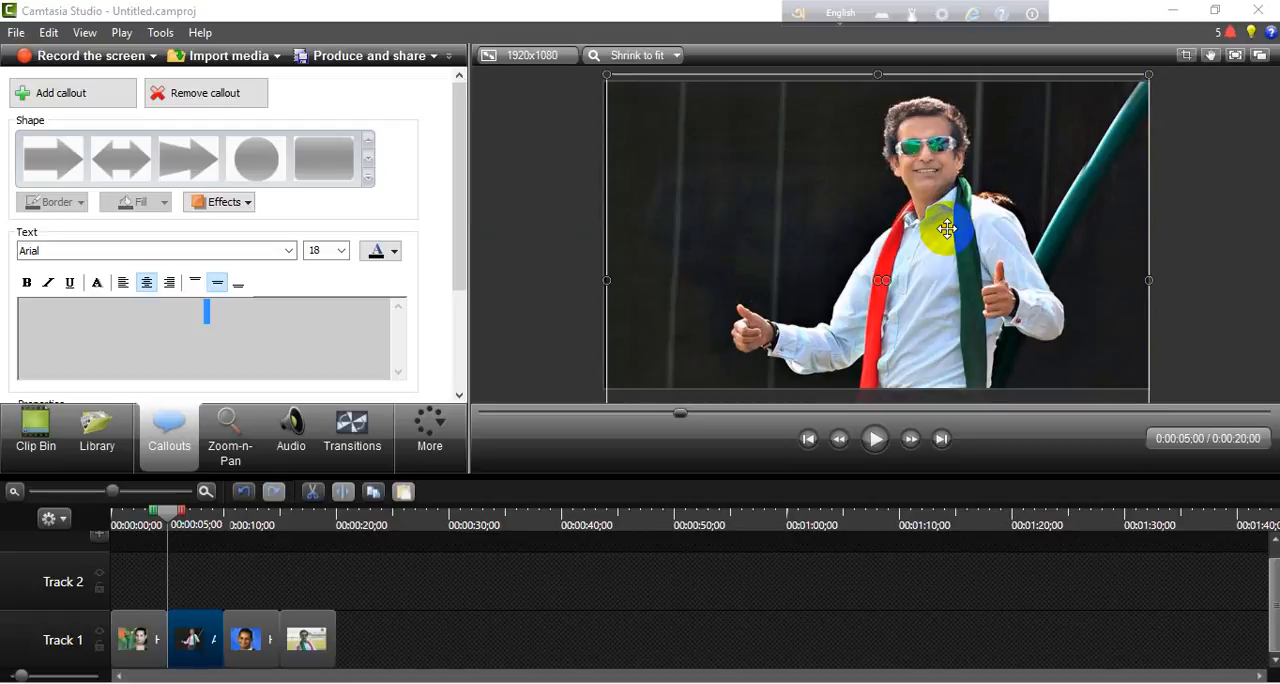
- Enlarge the Athar Ali Khan 2 and Habibul Bashar 11 images so that each fills the video frame
click(306, 639)
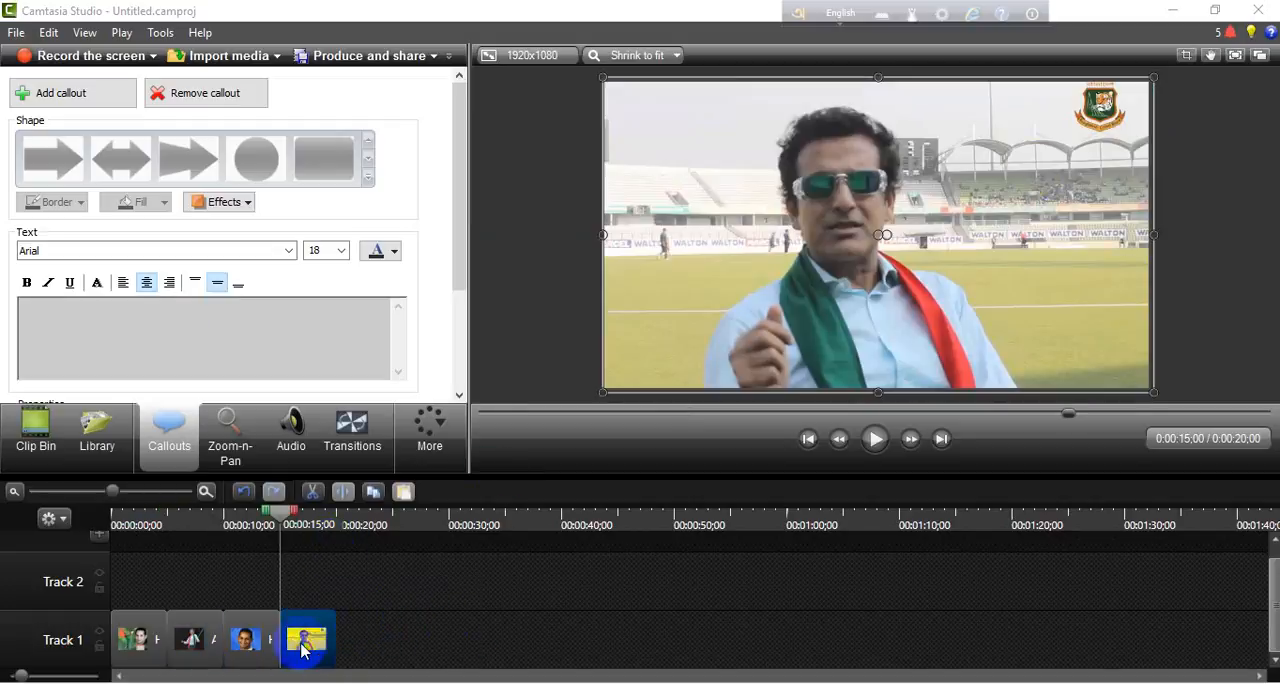
click(252, 642)
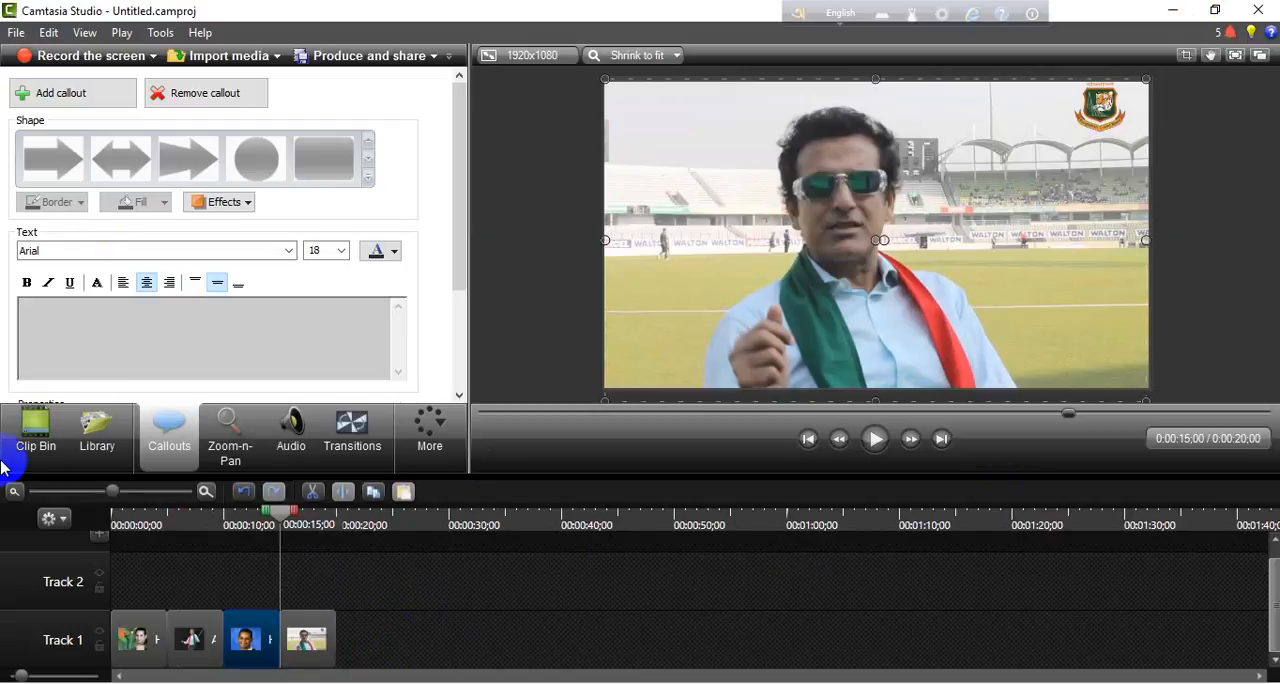
- Shift all four clips on Track 1 about 4 seconds later and return the playhead to the start of the timeline
click(197, 635)
drag(410, 640, 194, 618)
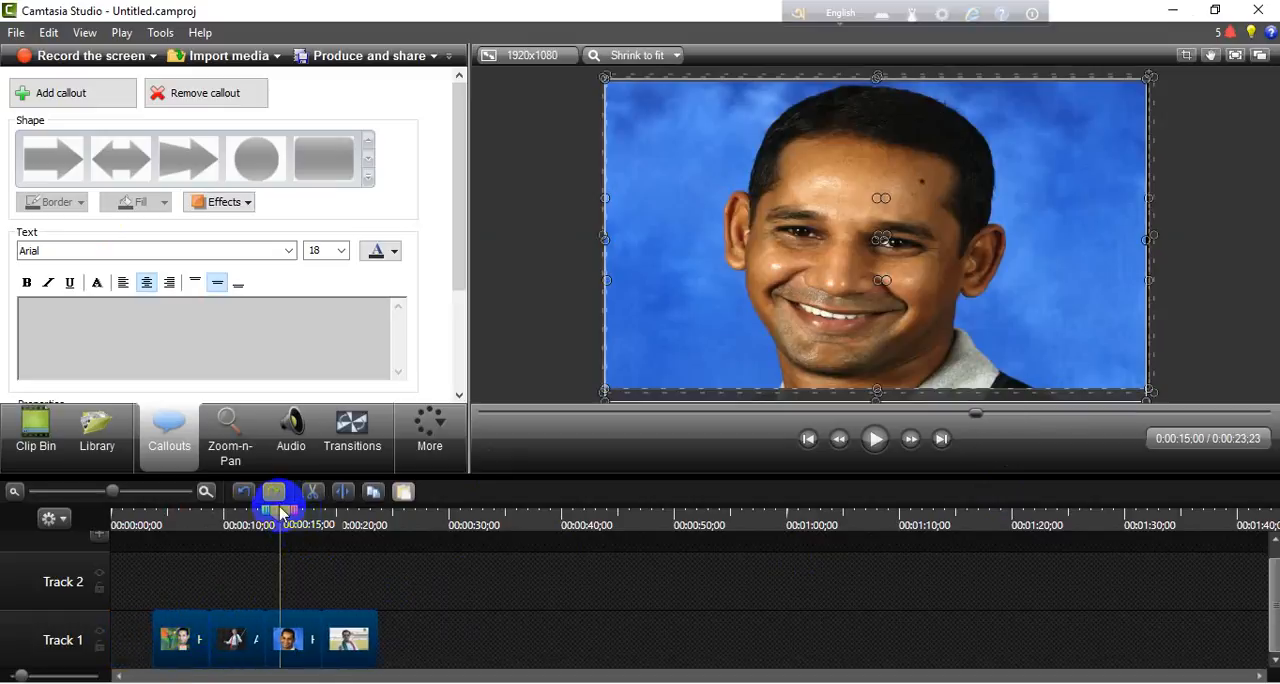
drag(279, 506, 84, 549)
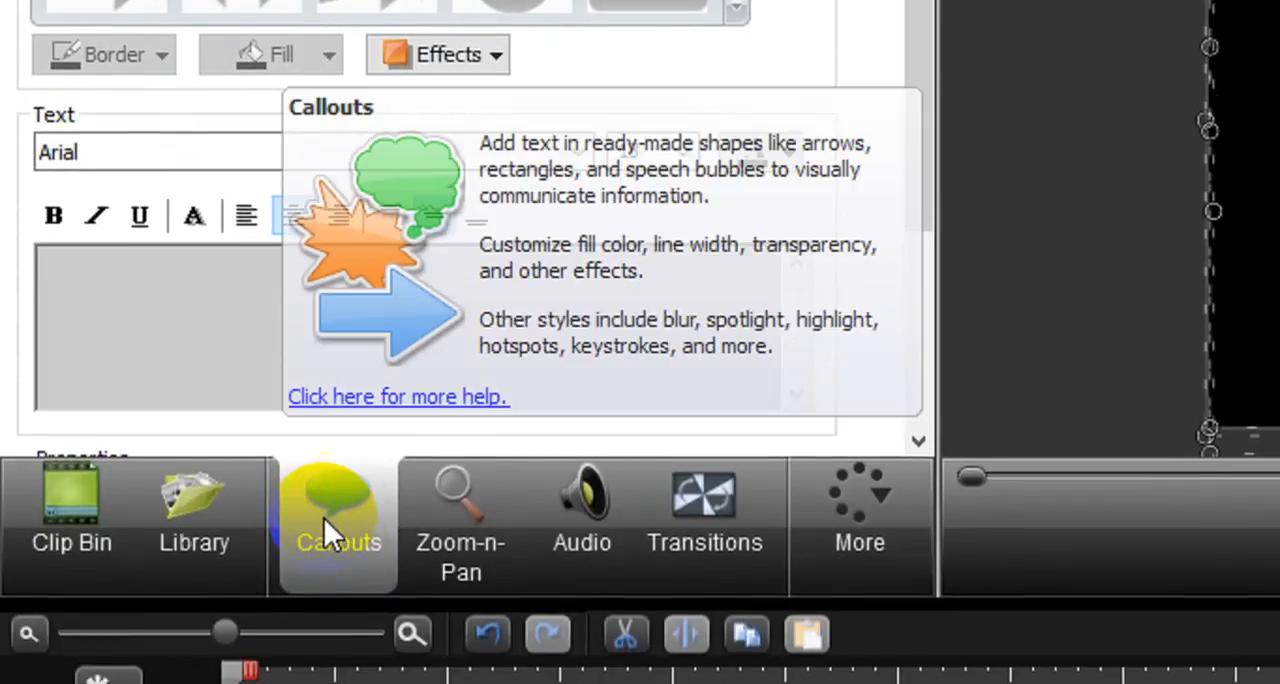
- Add a teal filled rectangle callout at the start of the timeline and enlarge it to cover the whole video frame
click(62, 478)
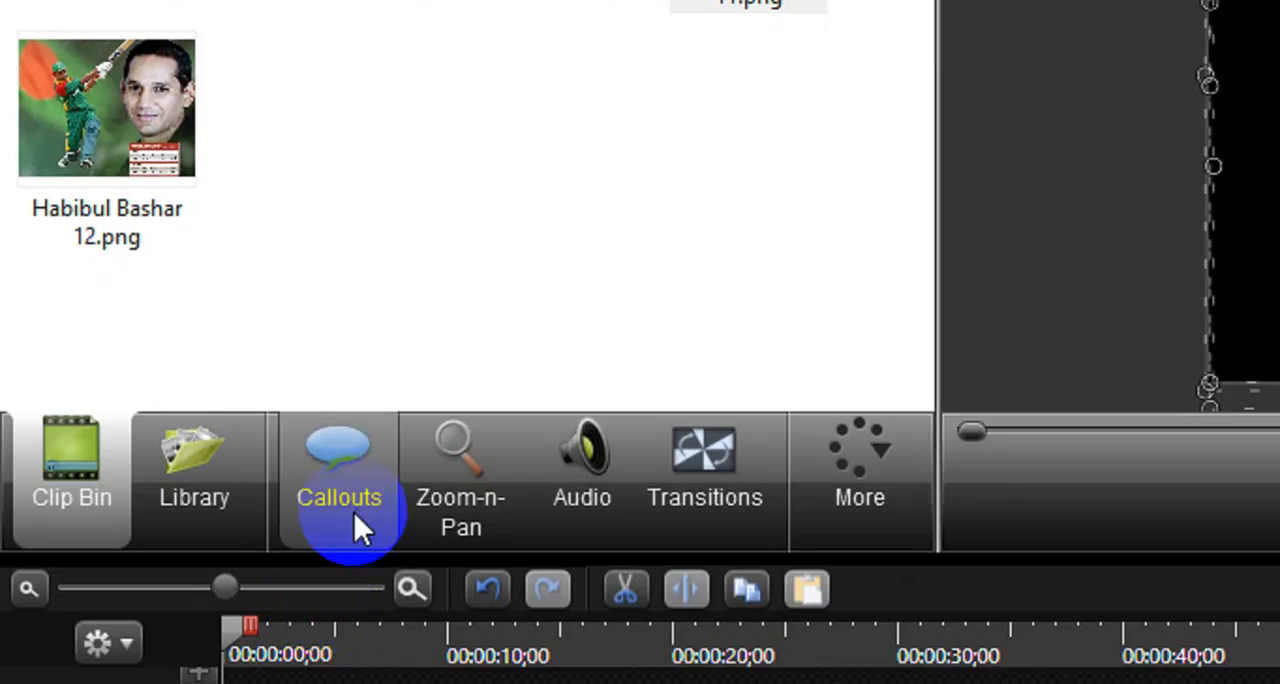
click(343, 518)
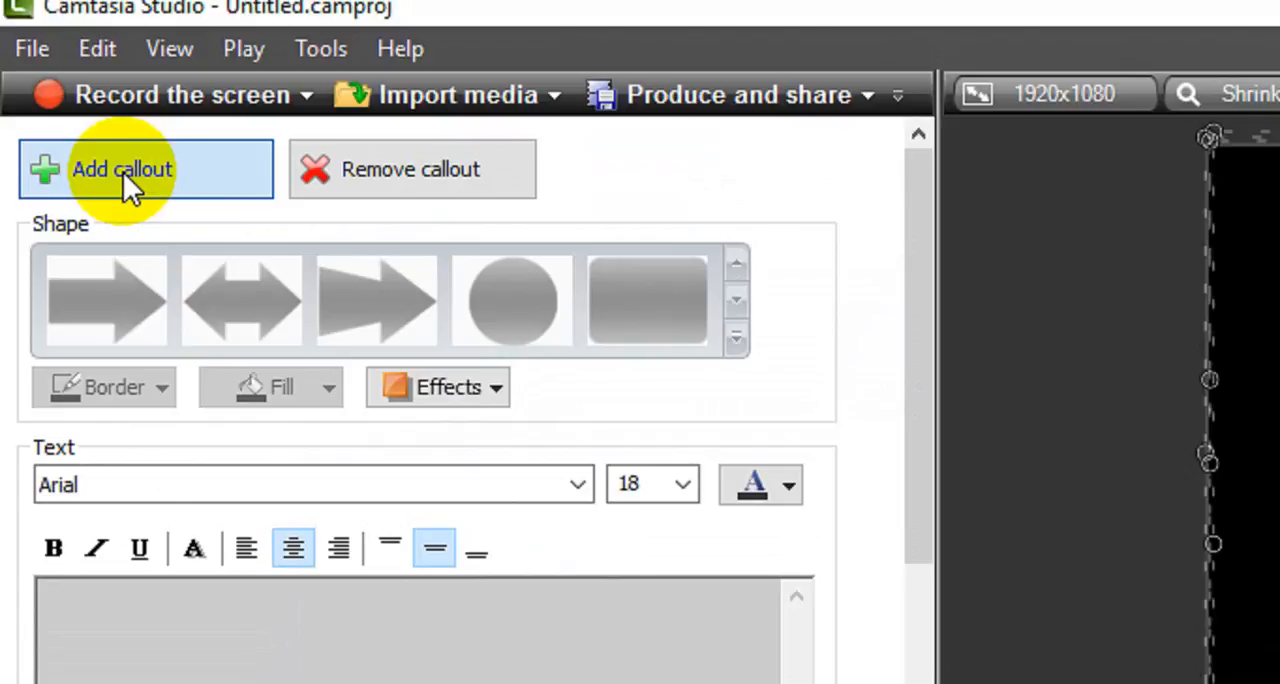
click(123, 172)
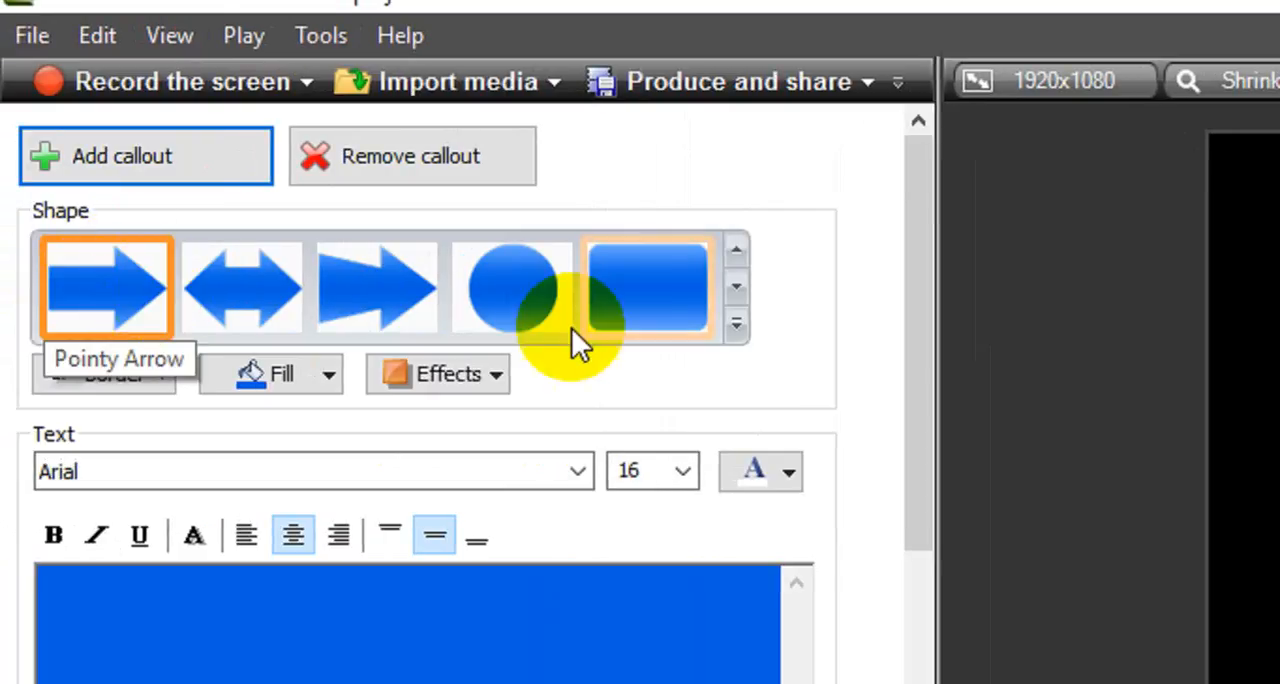
click(740, 328)
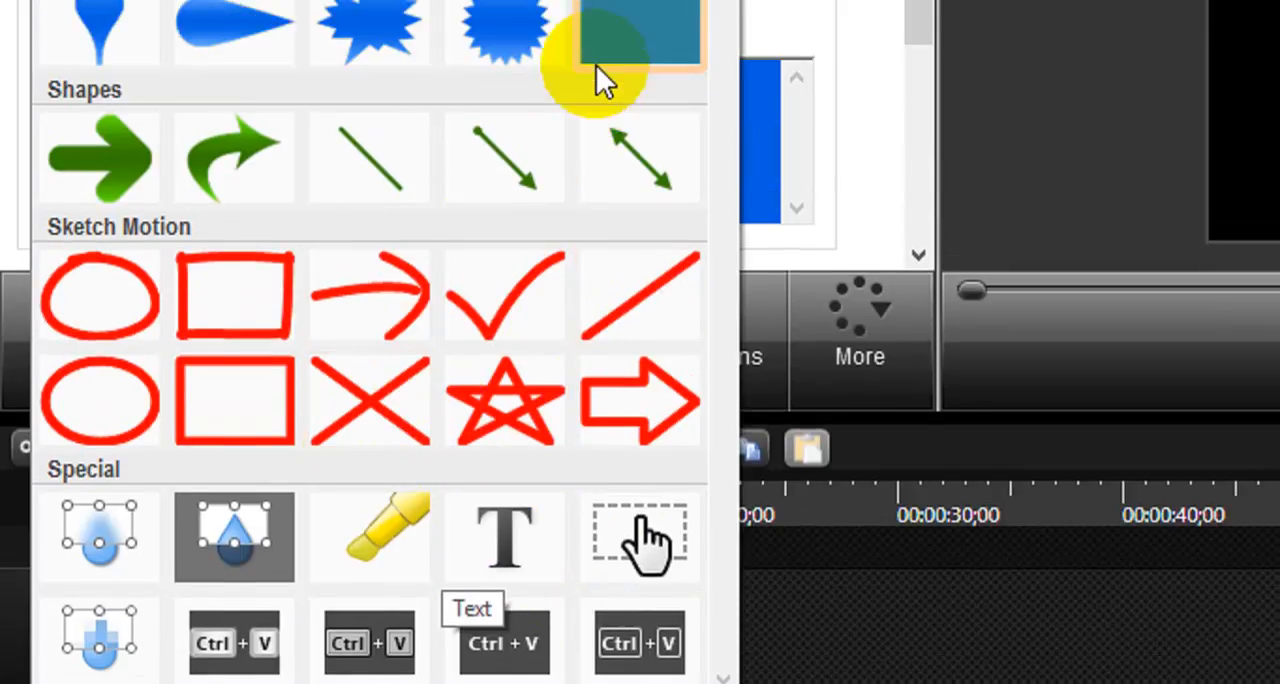
click(618, 45)
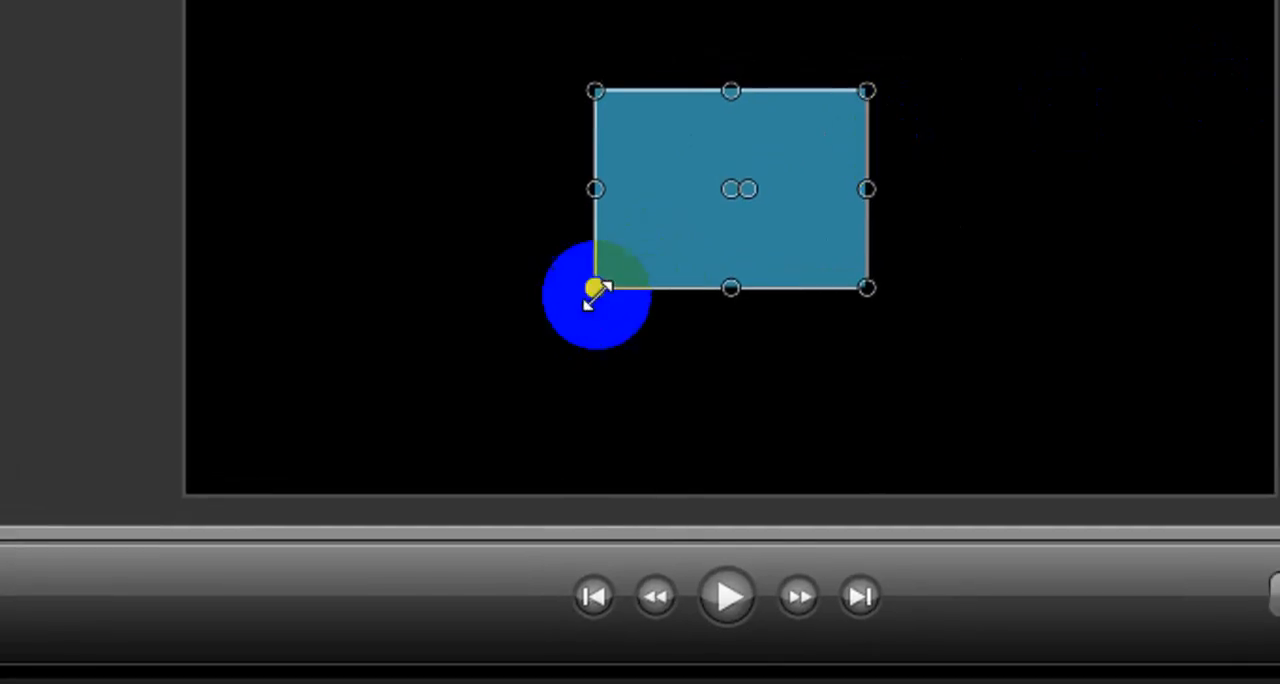
drag(595, 288, 260, 500)
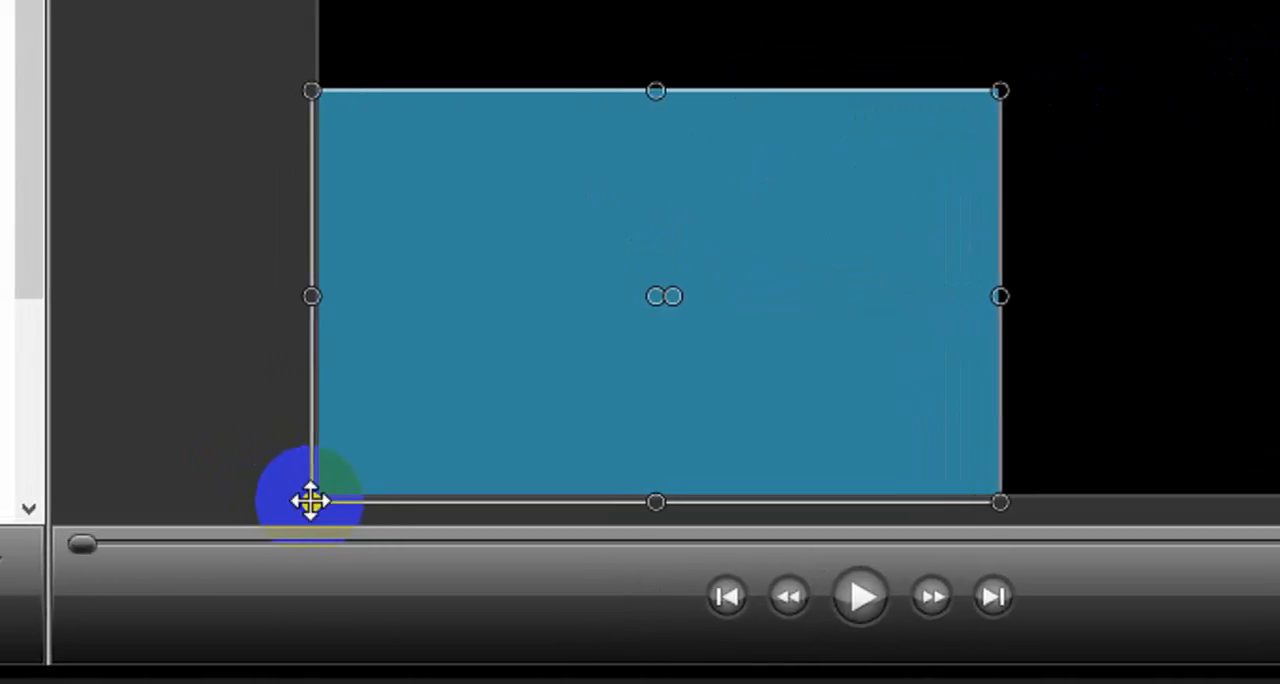
drag(964, 144, 1030, 153)
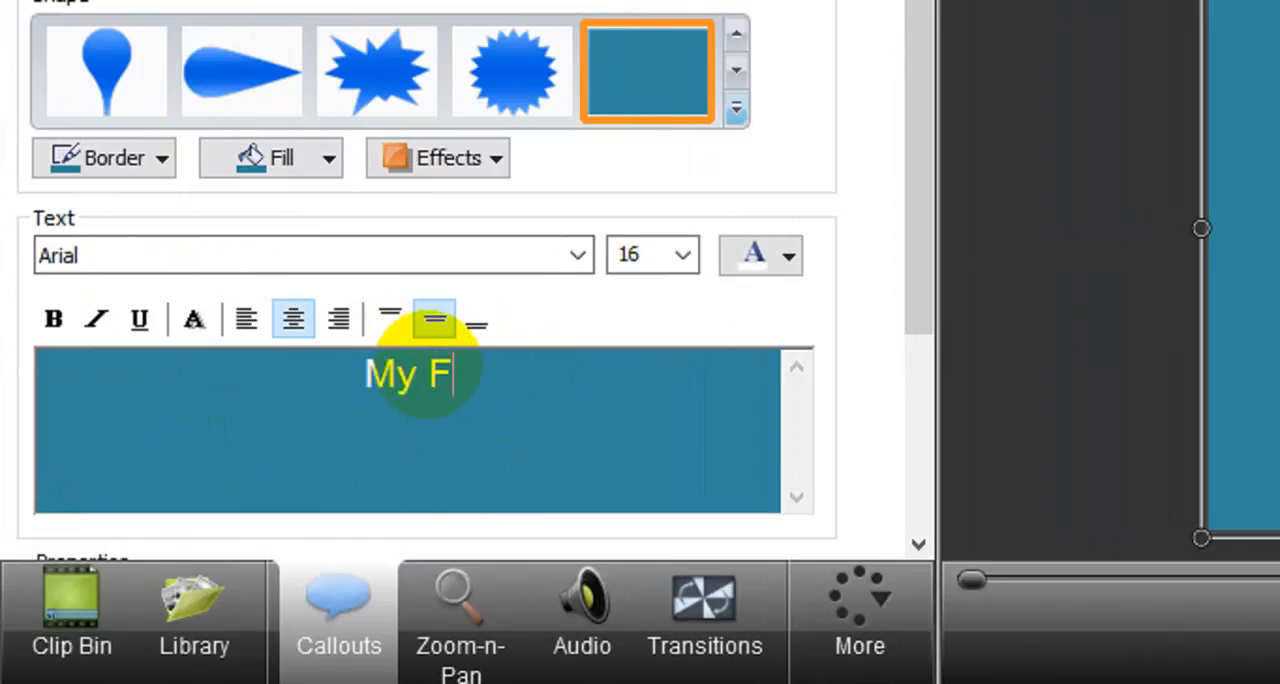
- Enter "My First Edit" as the callout text and set its font size to 72
text(st )
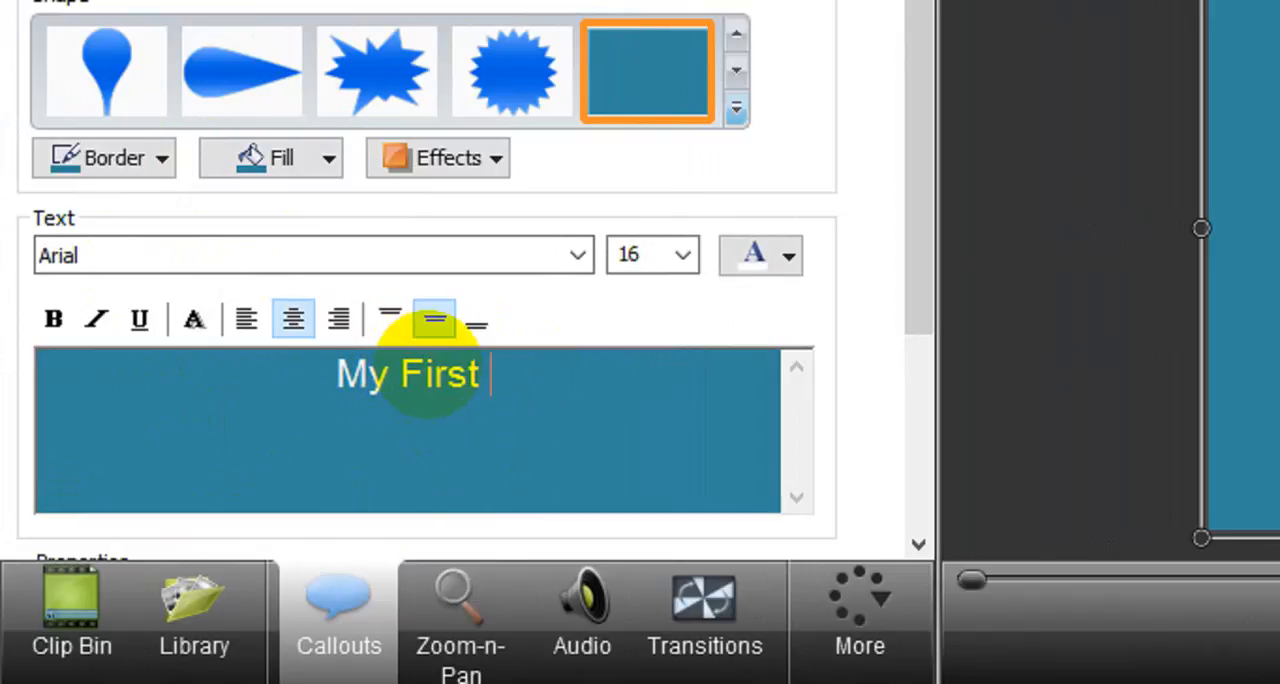
text(Edit)
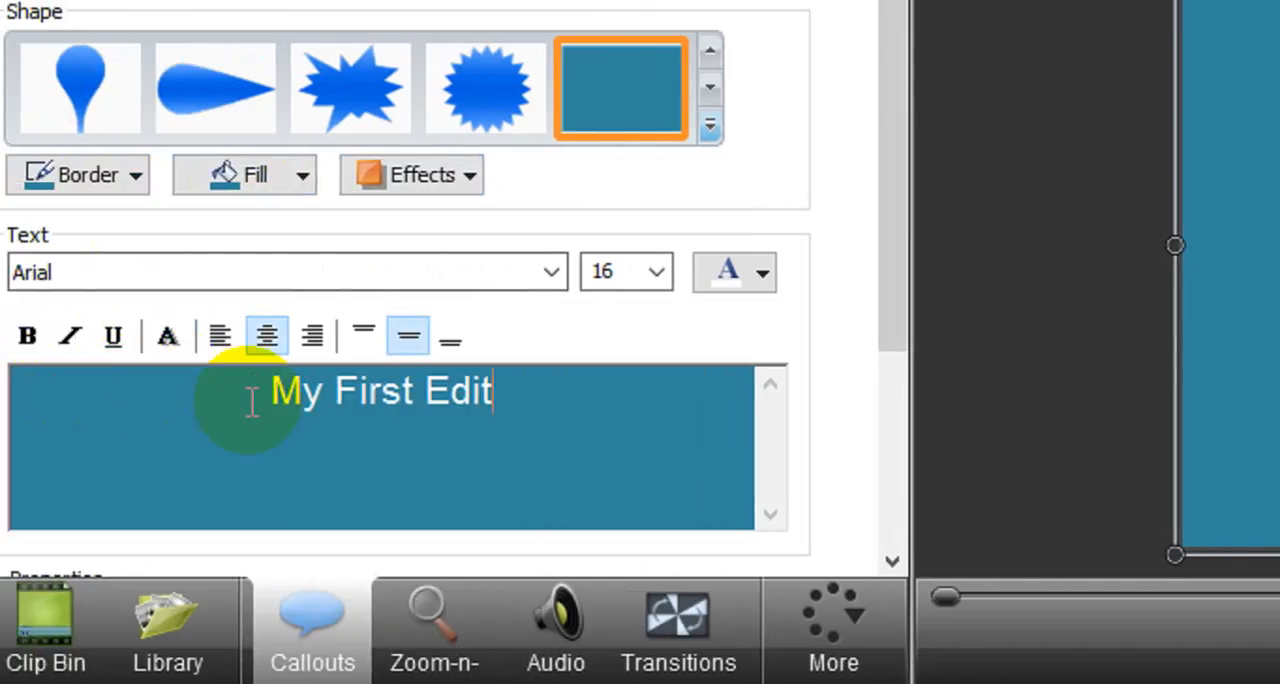
drag(512, 403, 258, 409)
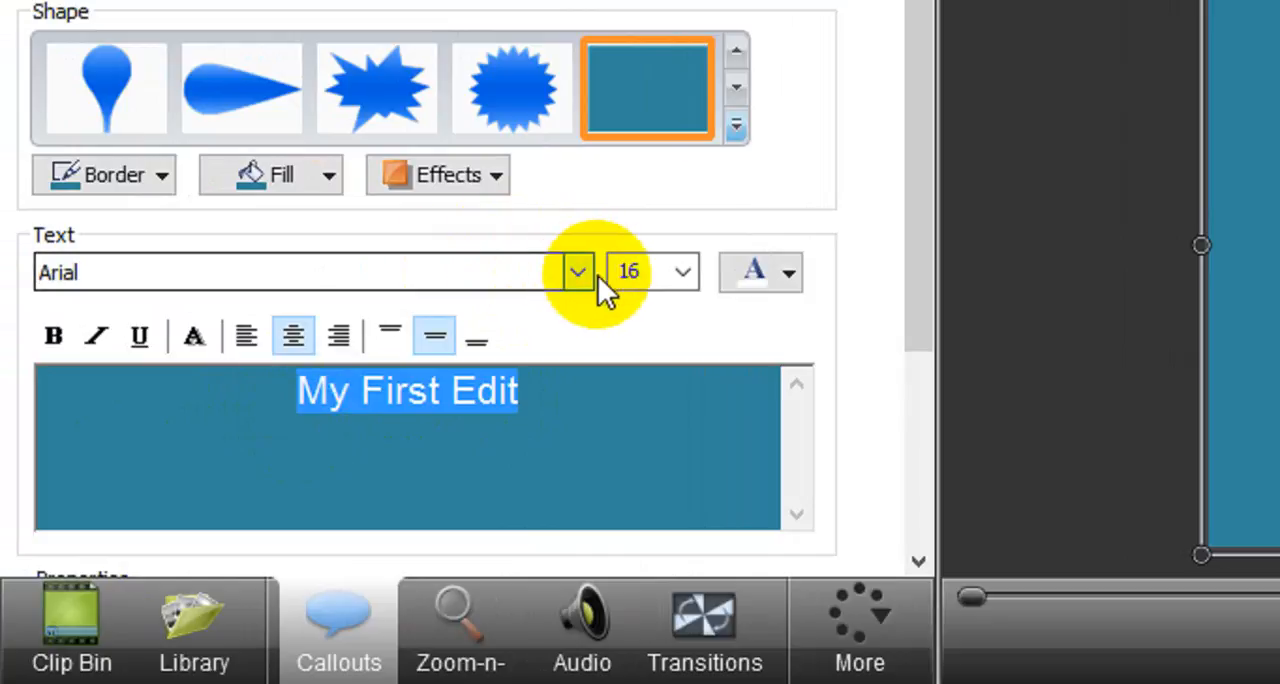
click(683, 274)
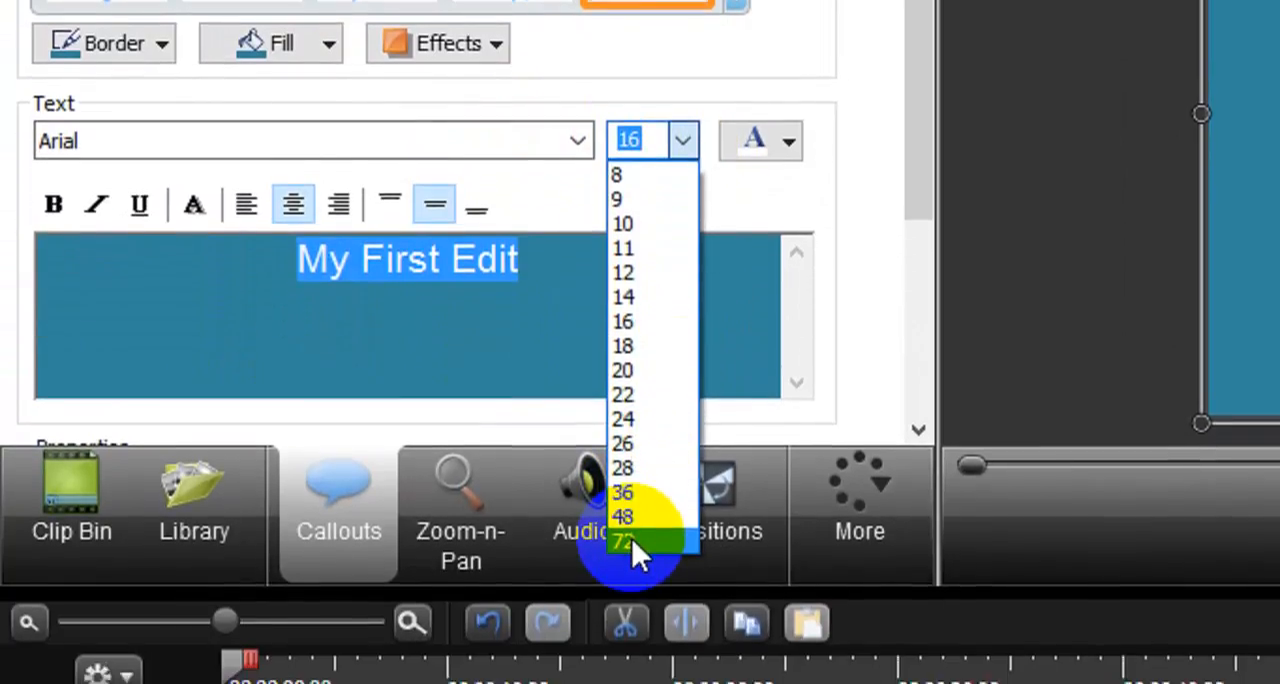
click(631, 671)
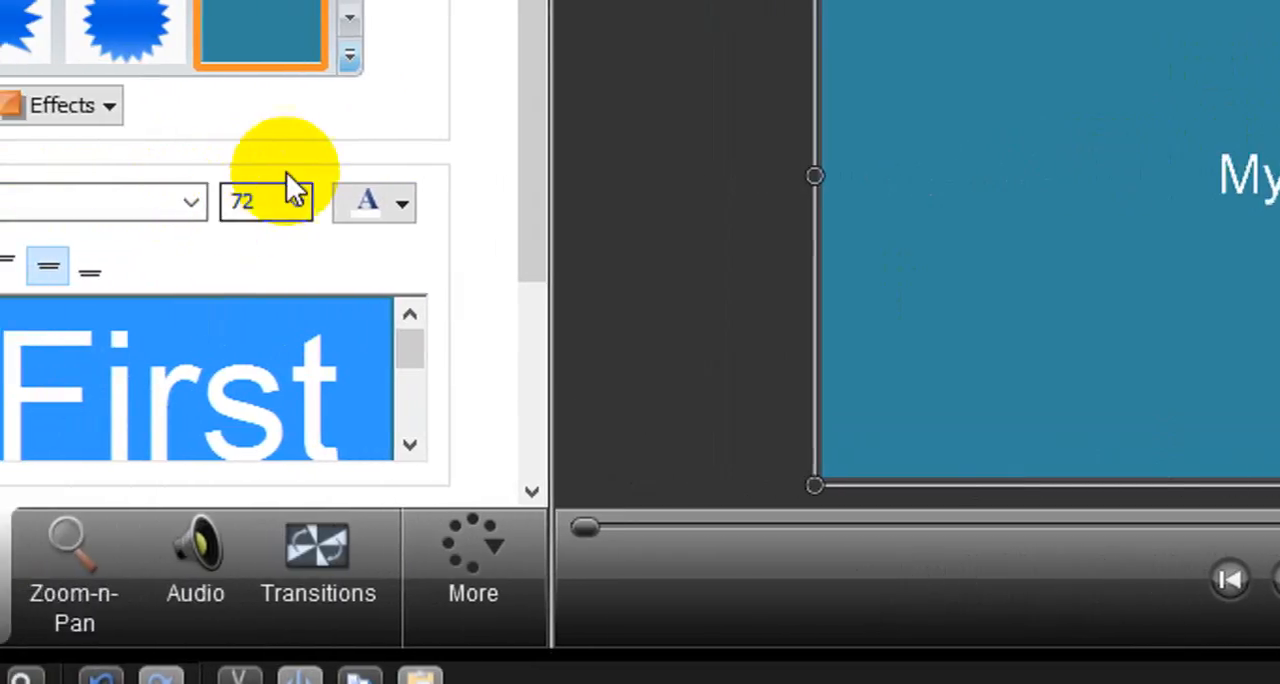
- Change the colour of the whole "My First Edit" callout text to red
click(385, 387)
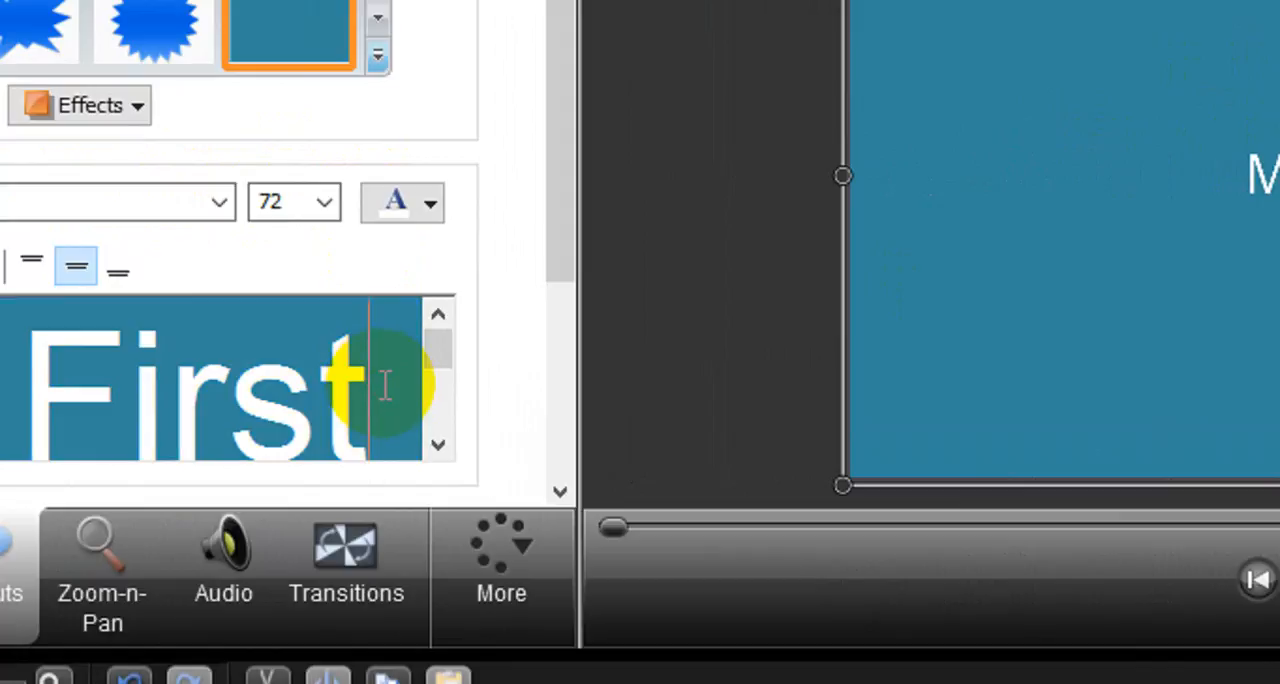
key(ctrl+a)
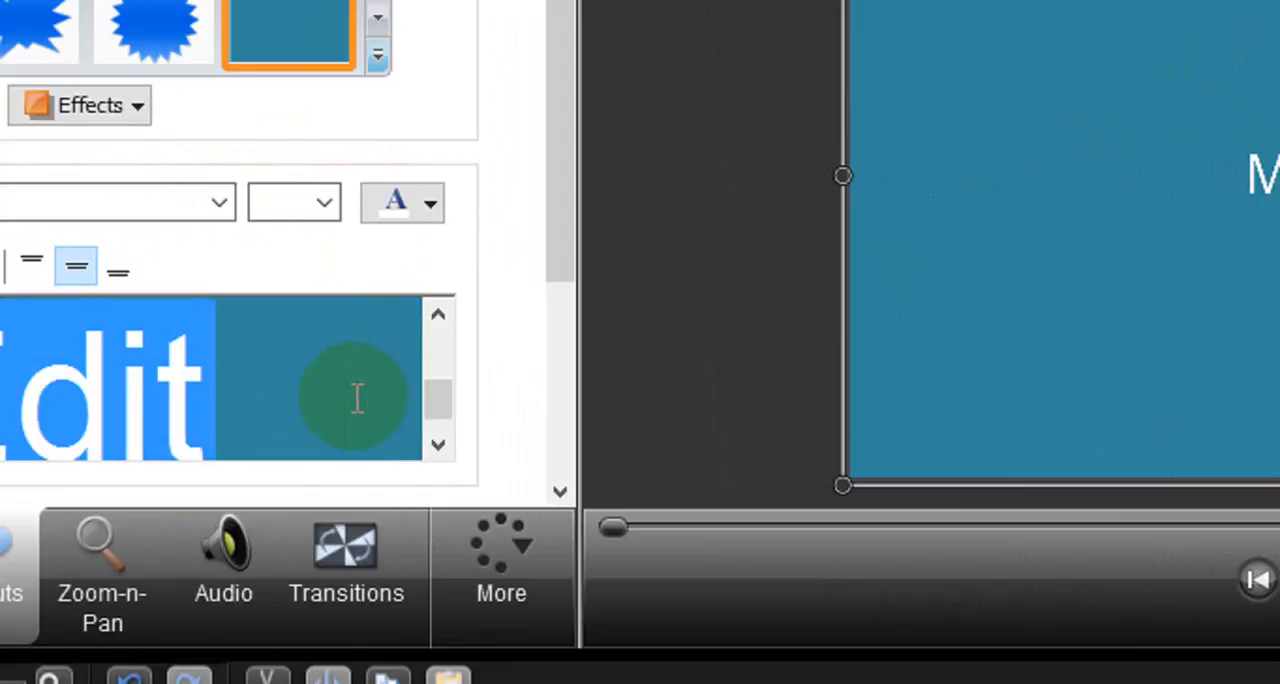
click(423, 202)
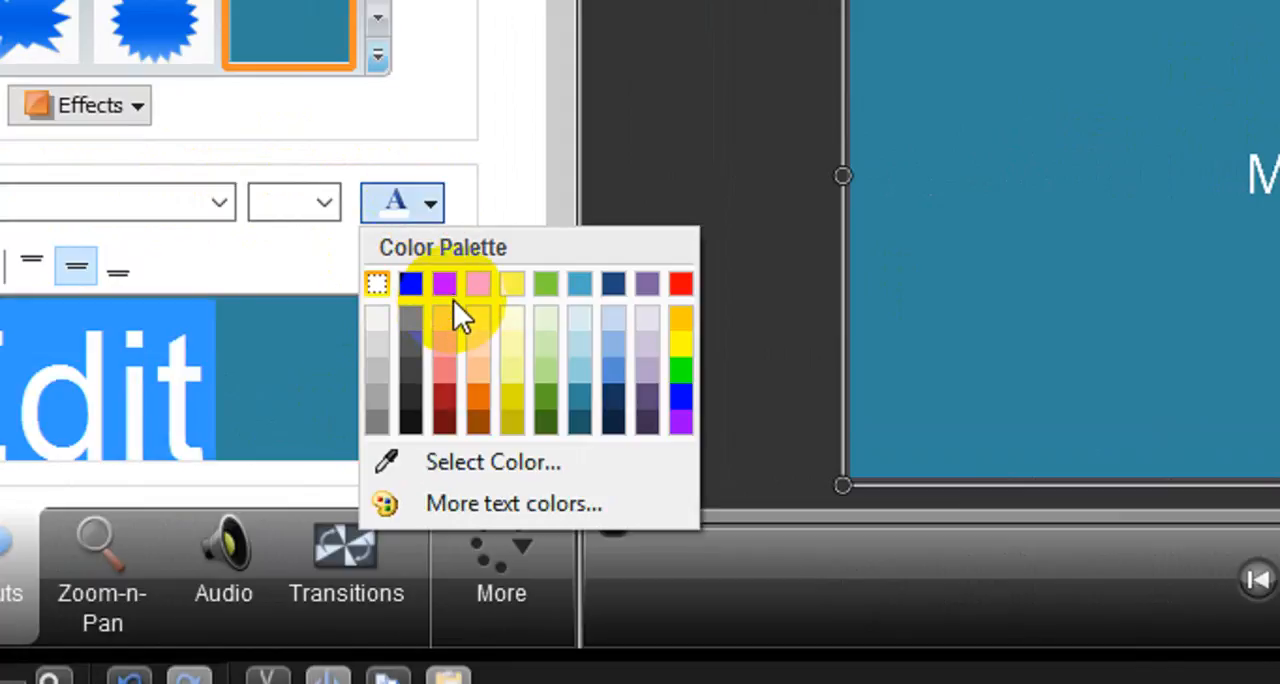
click(680, 287)
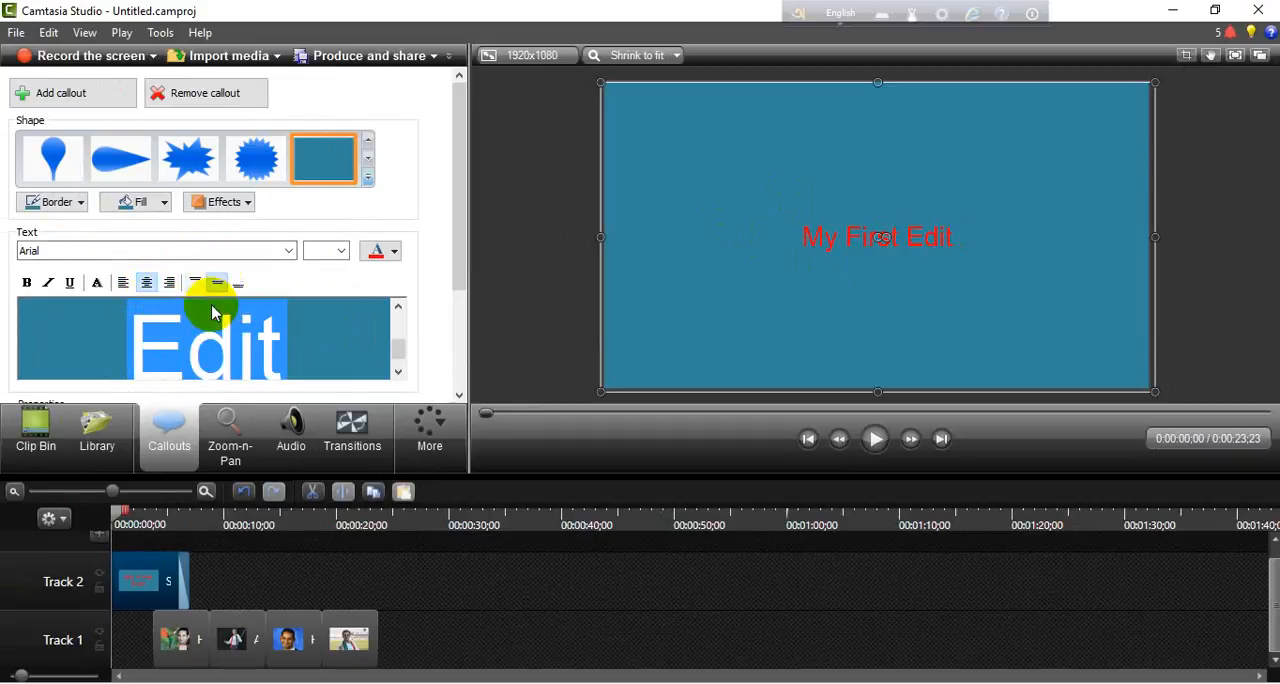
click(317, 353)
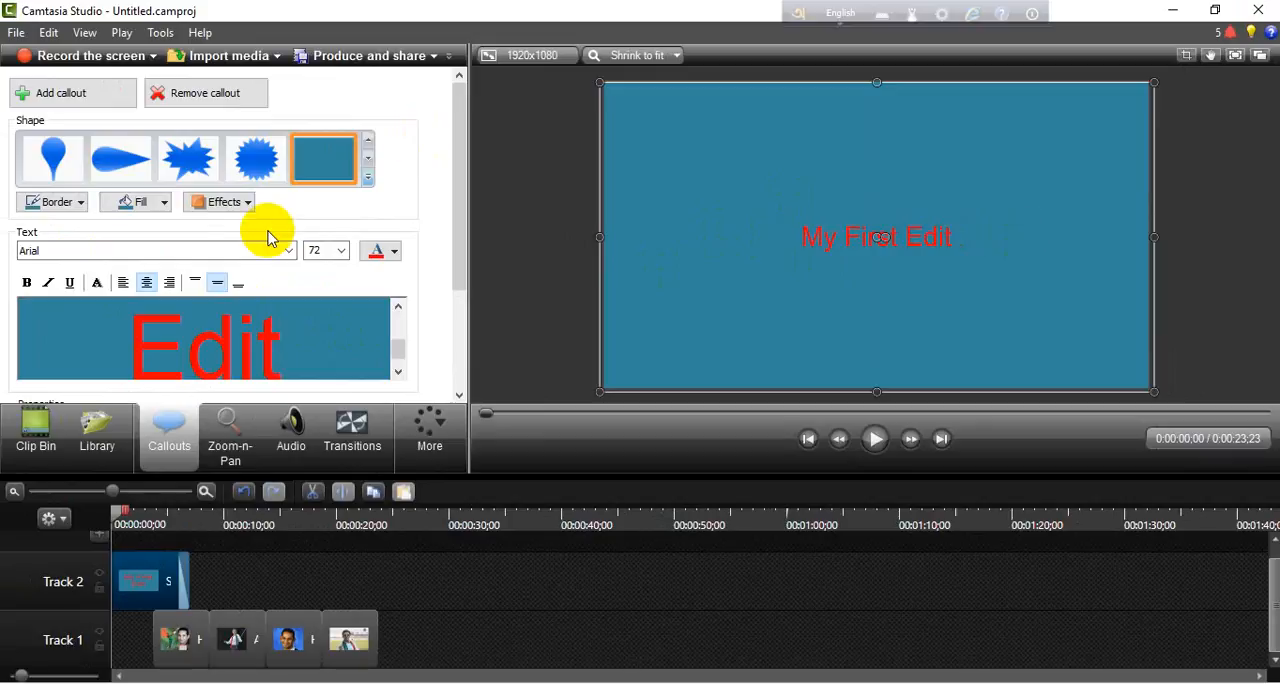
- Fill the title callout with orange and recolour all of its text white
click(163, 203)
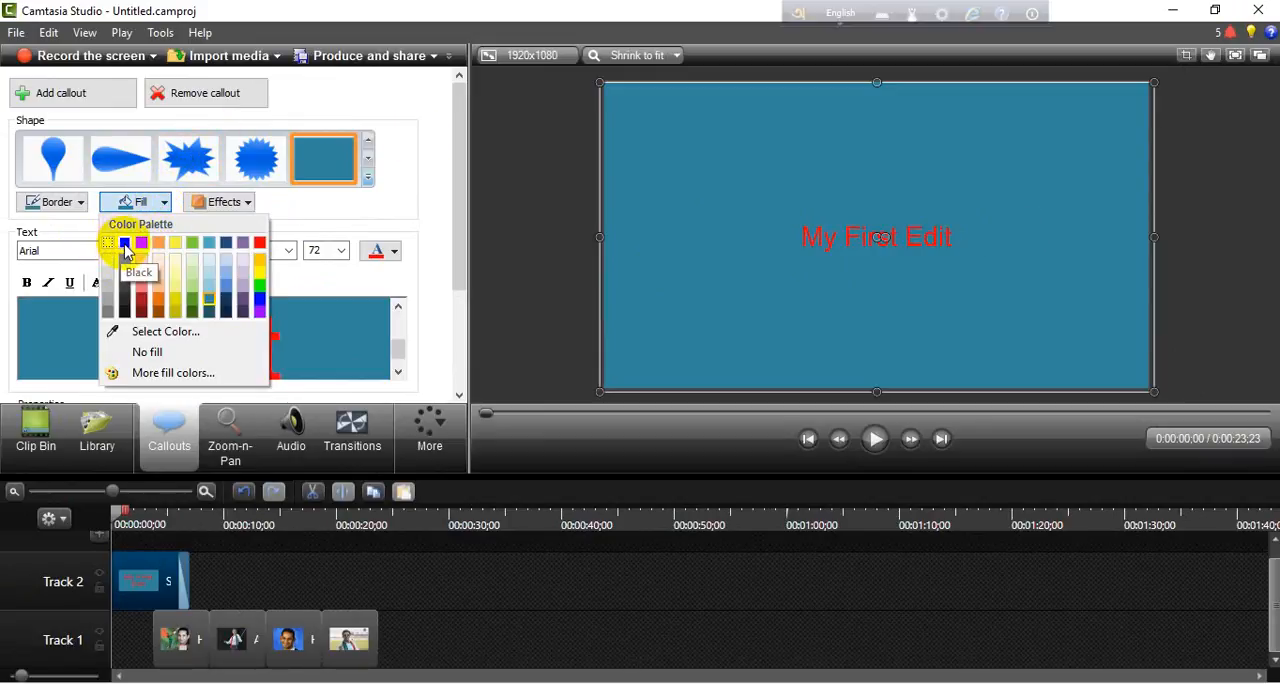
click(163, 246)
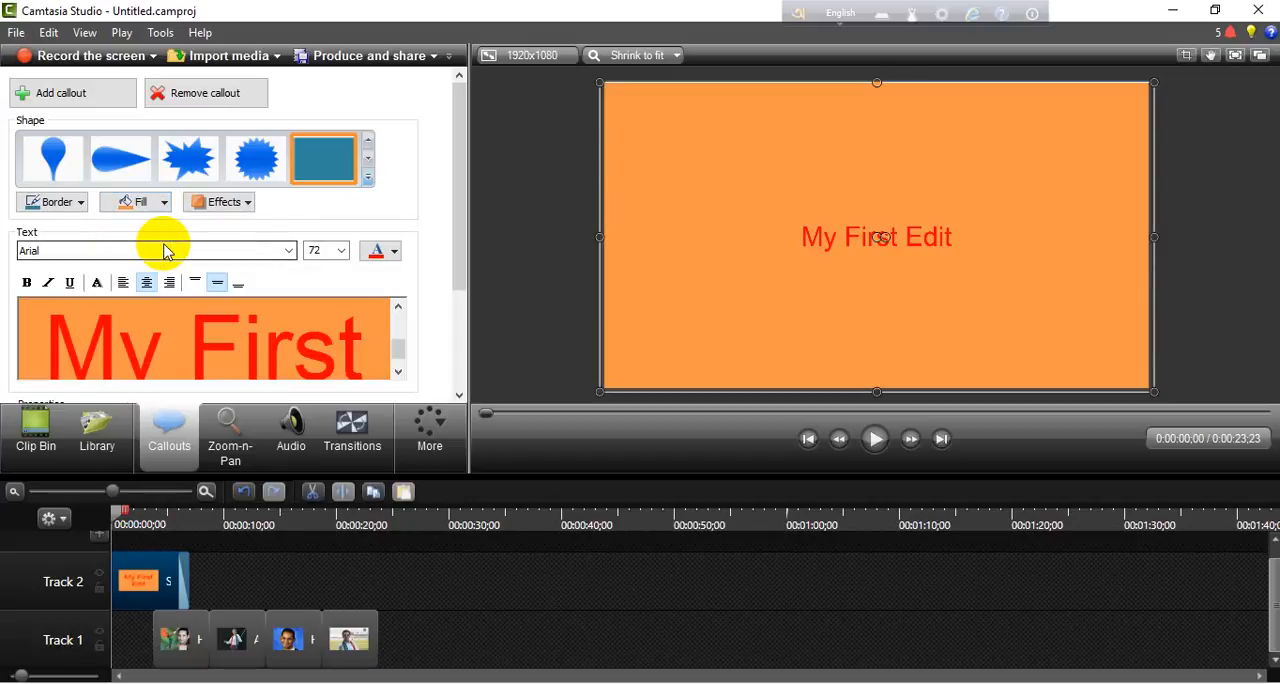
click(242, 317)
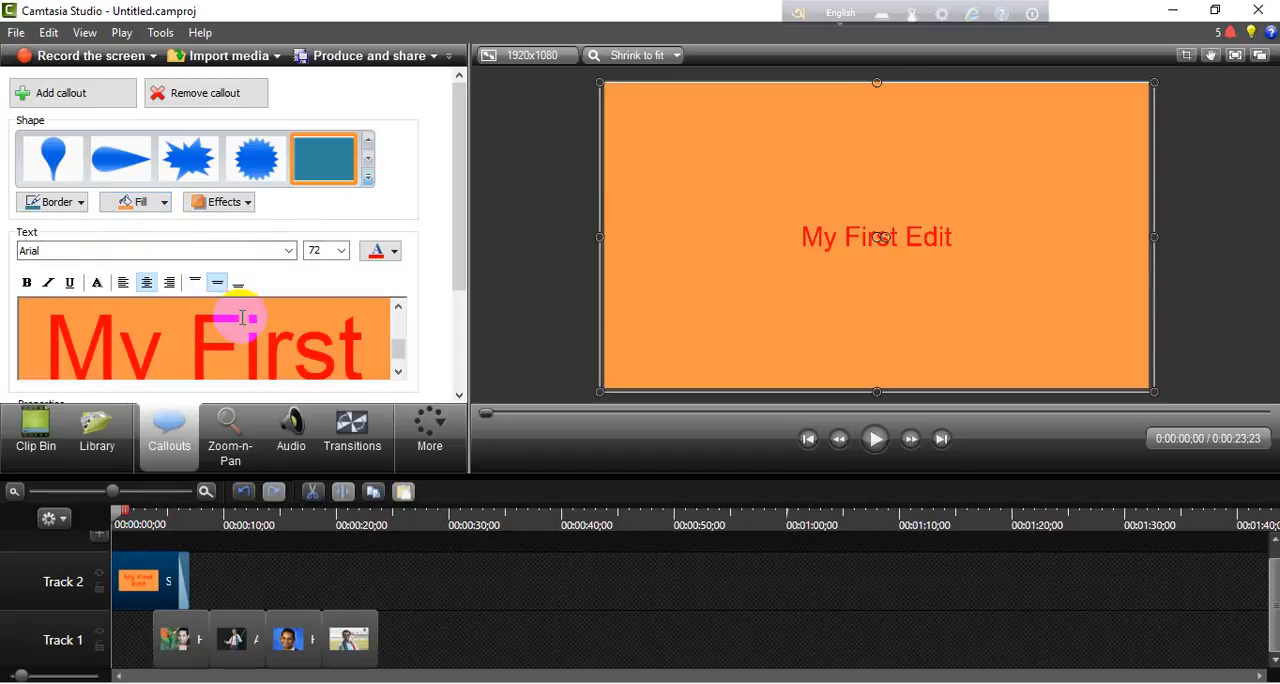
key(ctrl+a)
click(388, 256)
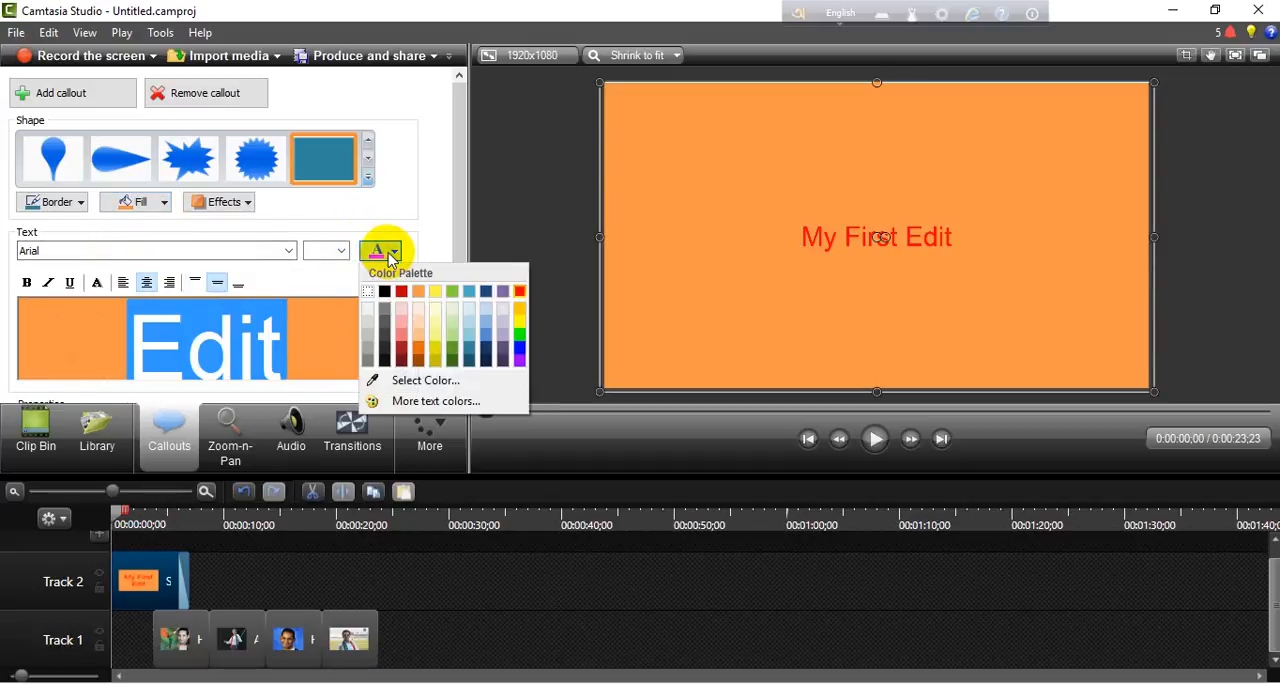
click(374, 303)
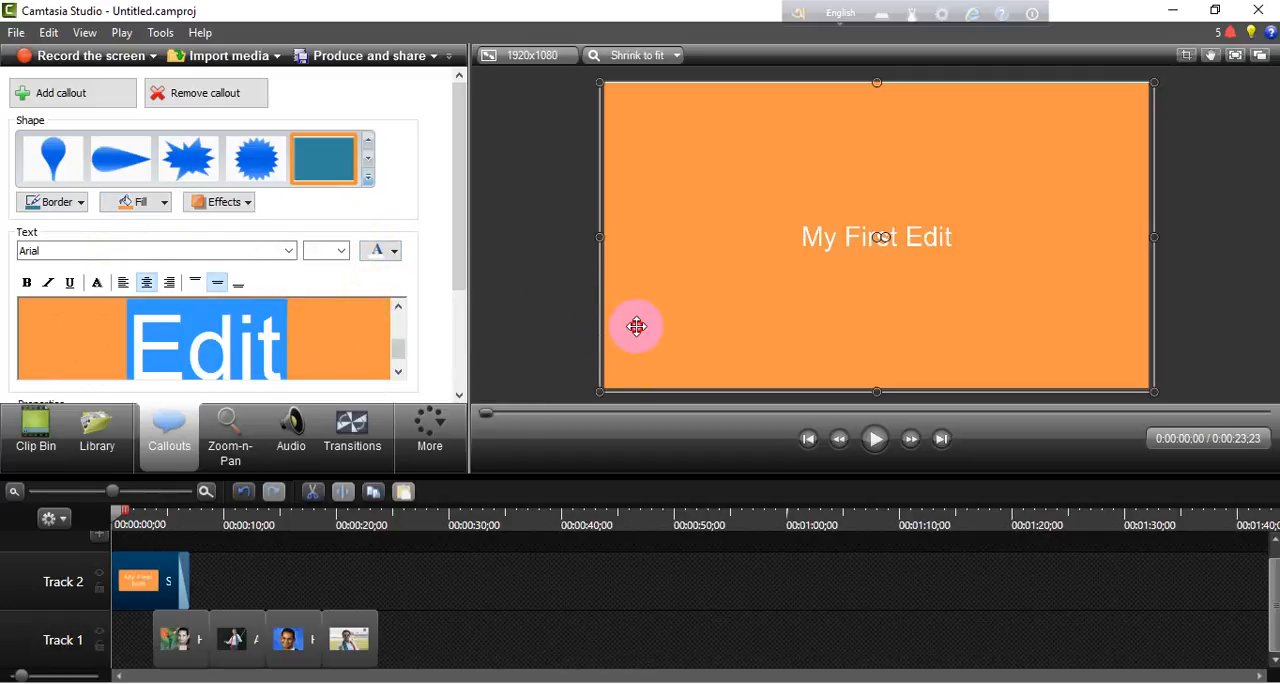
click(343, 325)
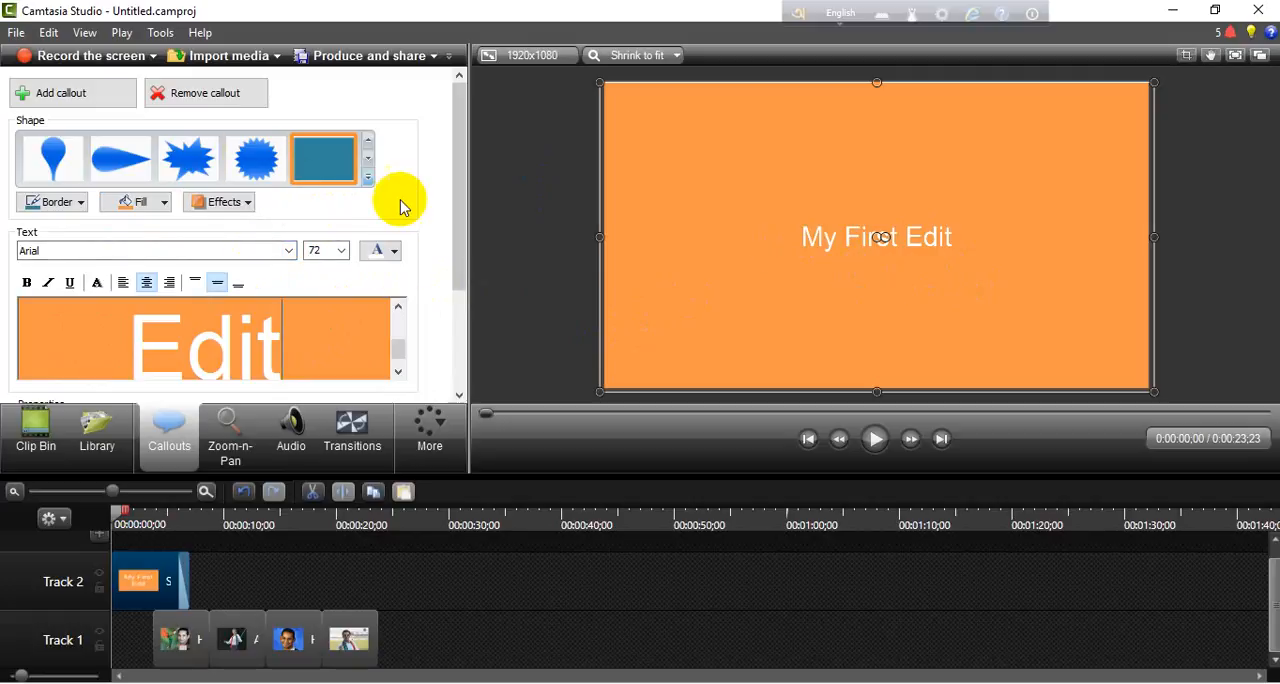
- Choose a style effect for the orange title callout
click(246, 202)
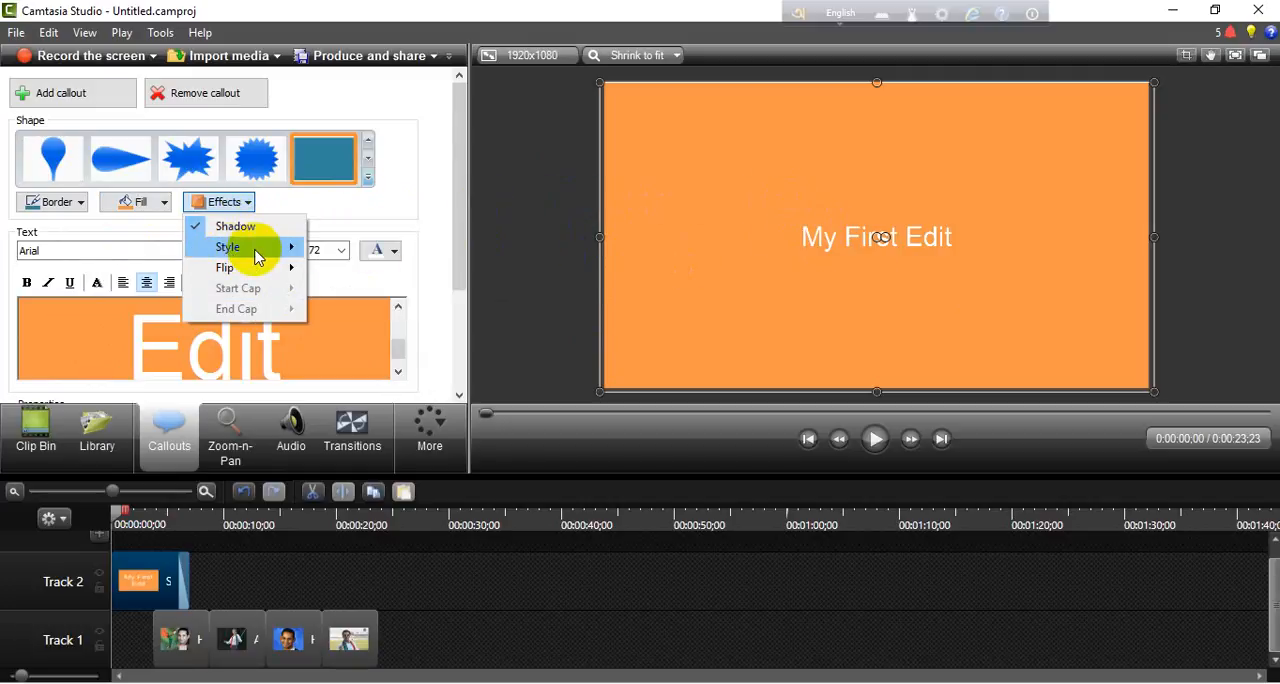
mouse_move(275, 248)
click(487, 276)
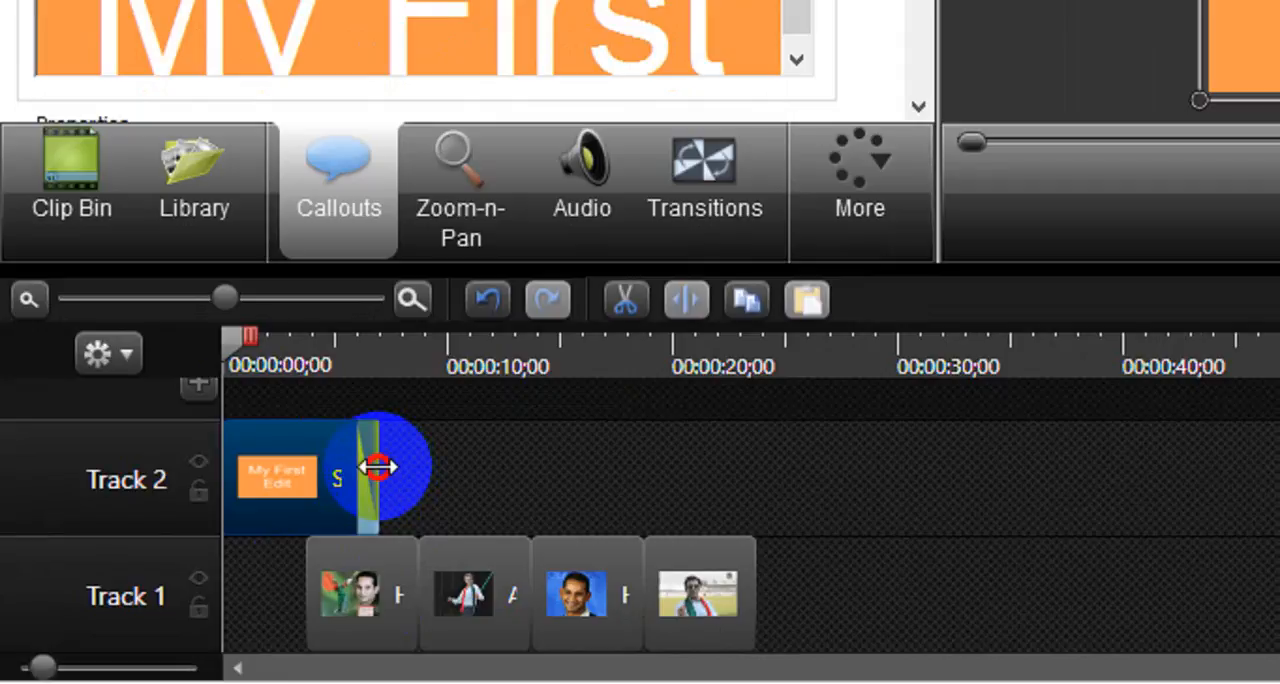
- Shorten the title callout on Track 2 so it ends where the first image on Track 1 begins
drag(372, 465, 313, 482)
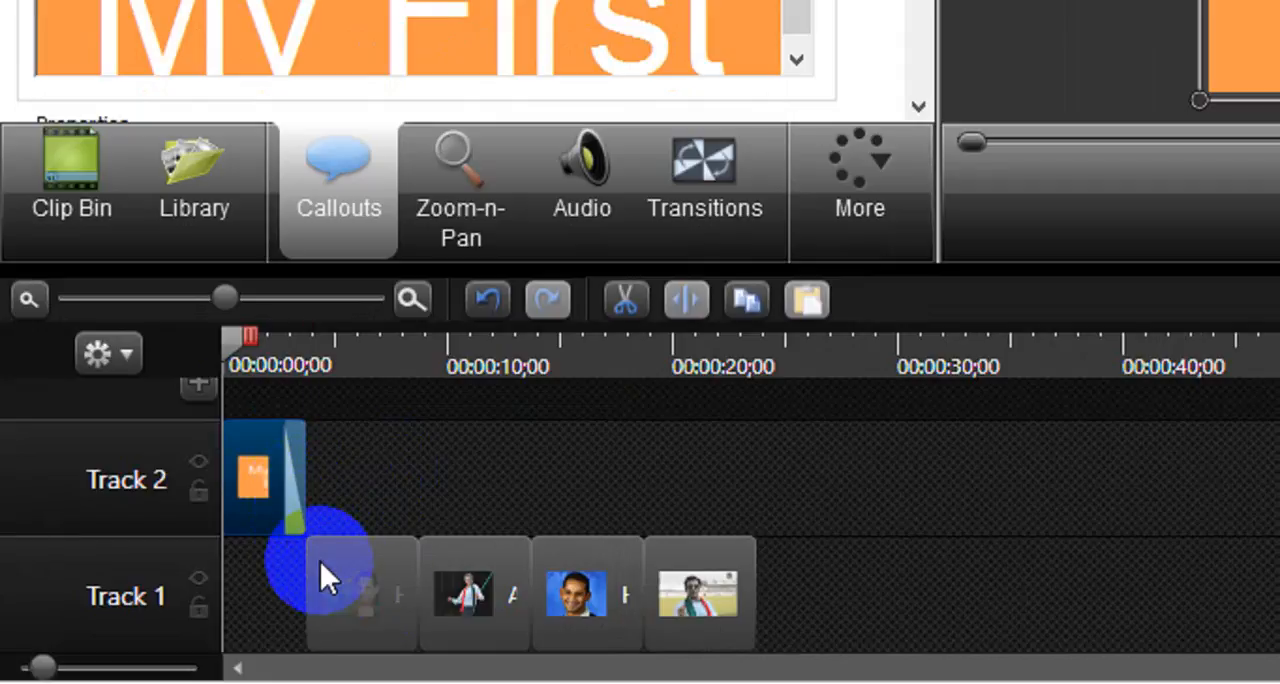
- Add Cube rotate between the first and second images, Blinds between the second and third, and Checkerboard between the third and fourth
click(686, 212)
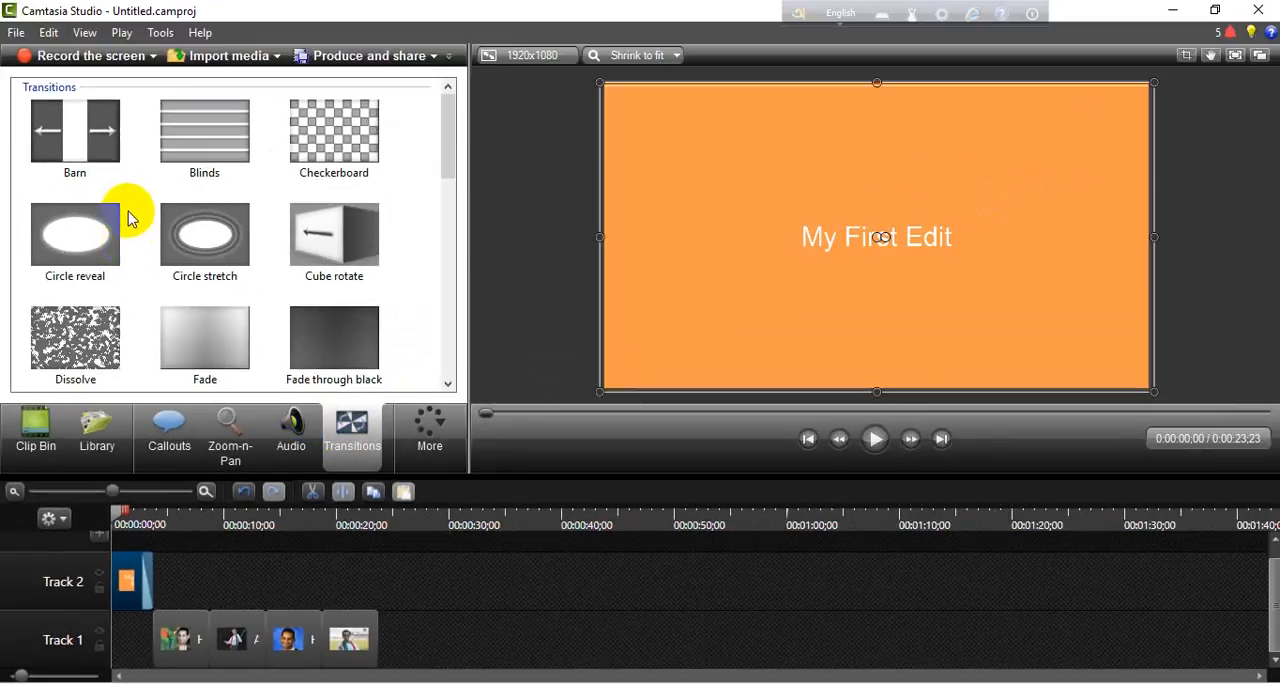
click(192, 135)
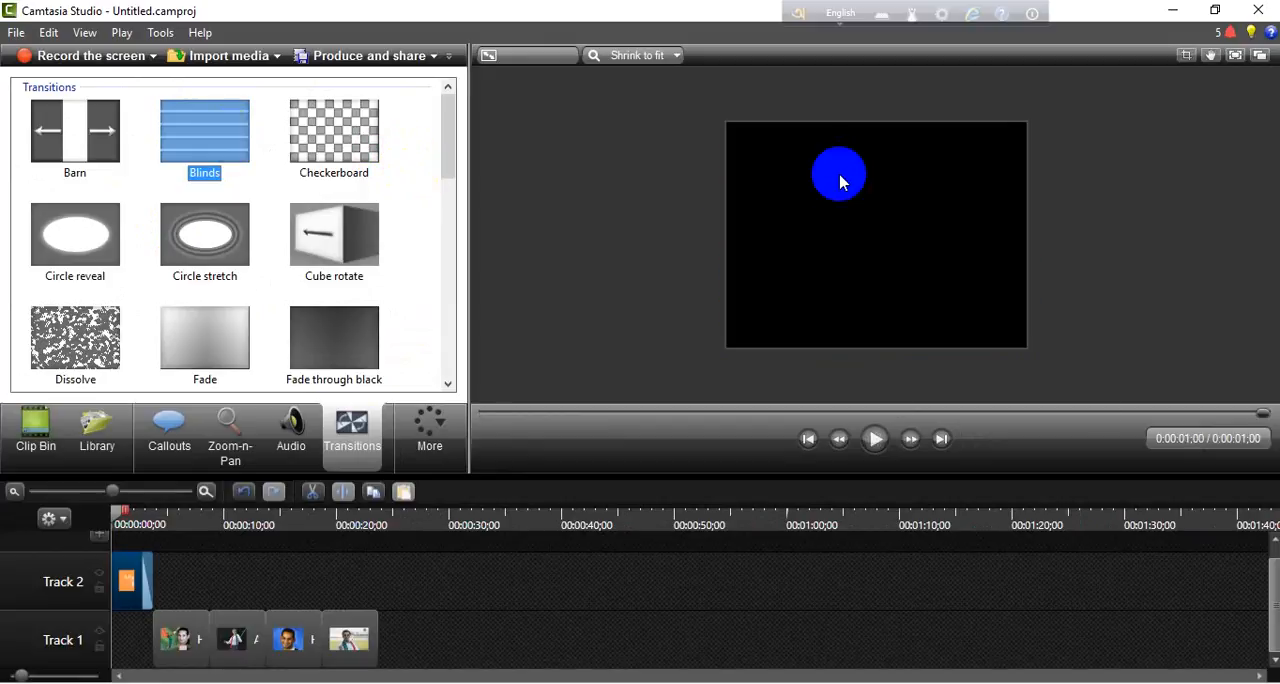
click(328, 134)
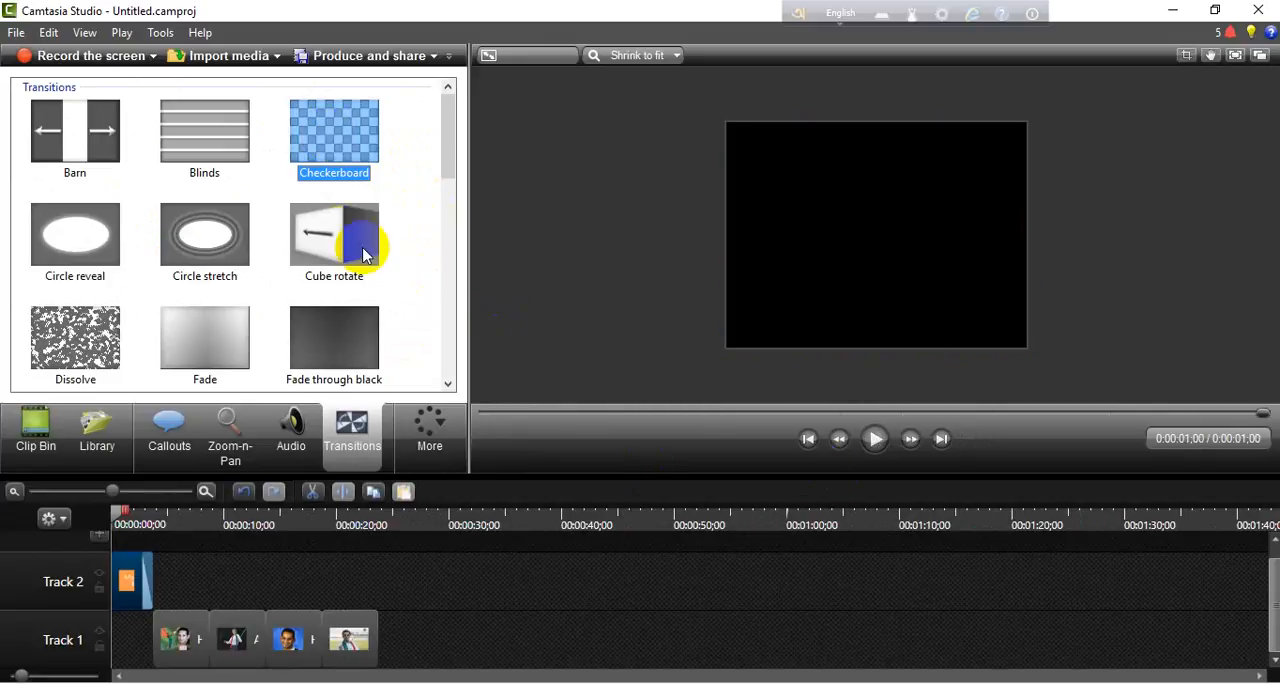
drag(355, 250, 225, 612)
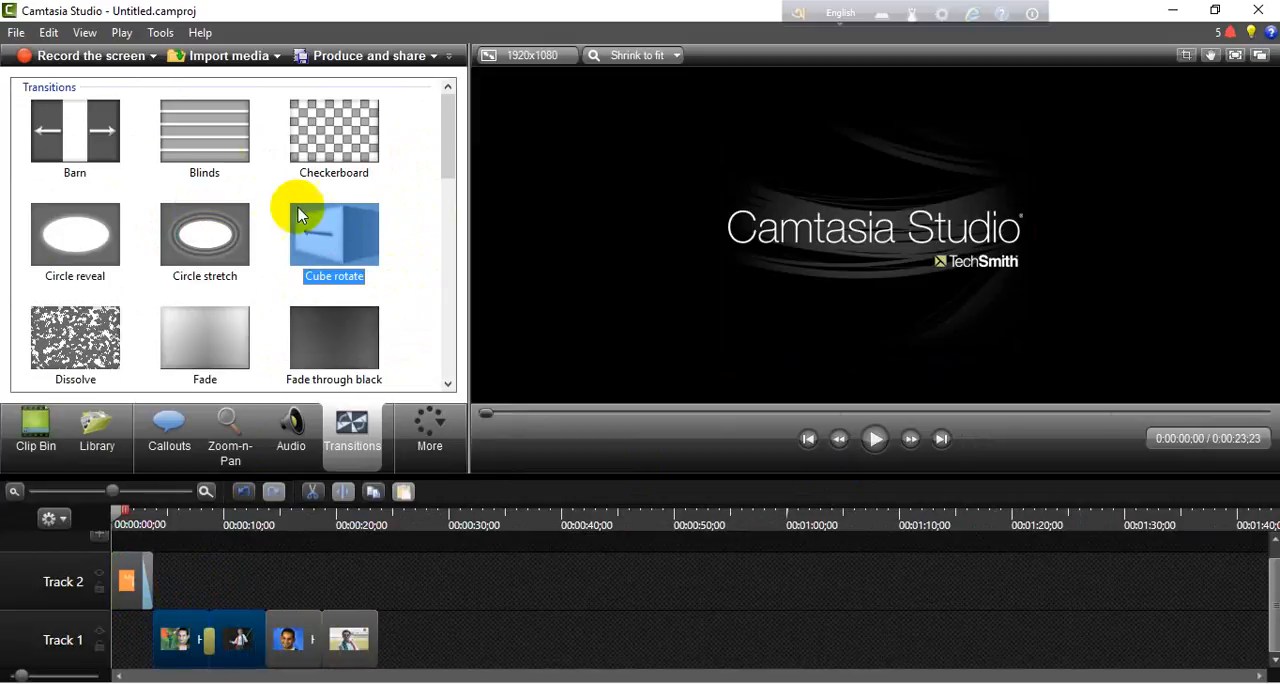
drag(206, 130, 272, 650)
drag(329, 129, 337, 652)
- Play the slideshow from the beginning to check the title and the image transitions
click(126, 530)
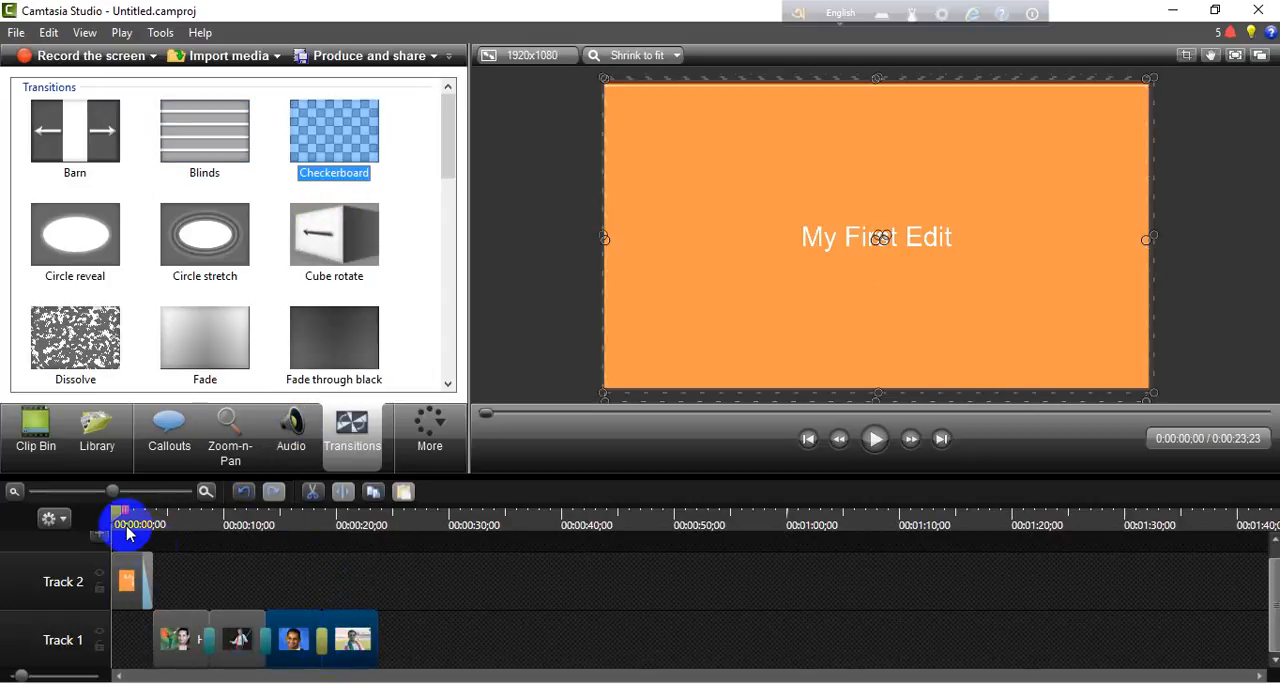
drag(120, 515, 103, 587)
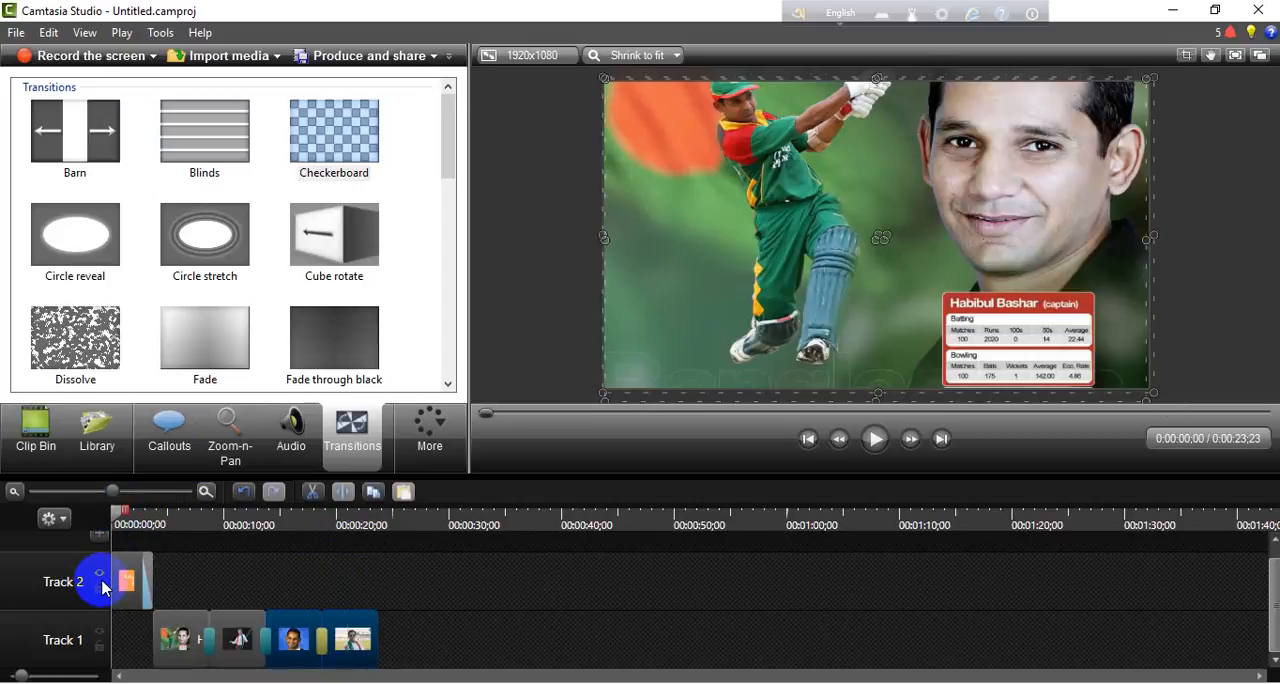
click(860, 447)
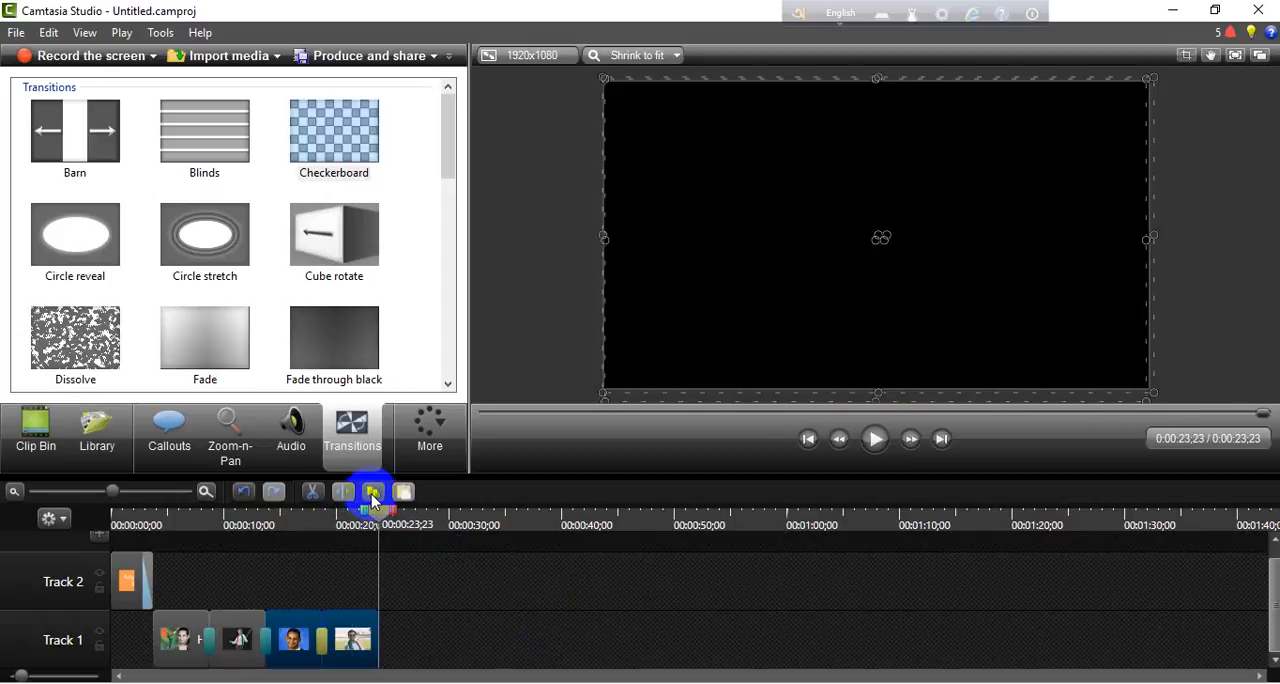
- Add a closing callout after the last image and enlarge it to fill the 1920x1080 frame, keeping its rectangle shape
drag(376, 514, 373, 593)
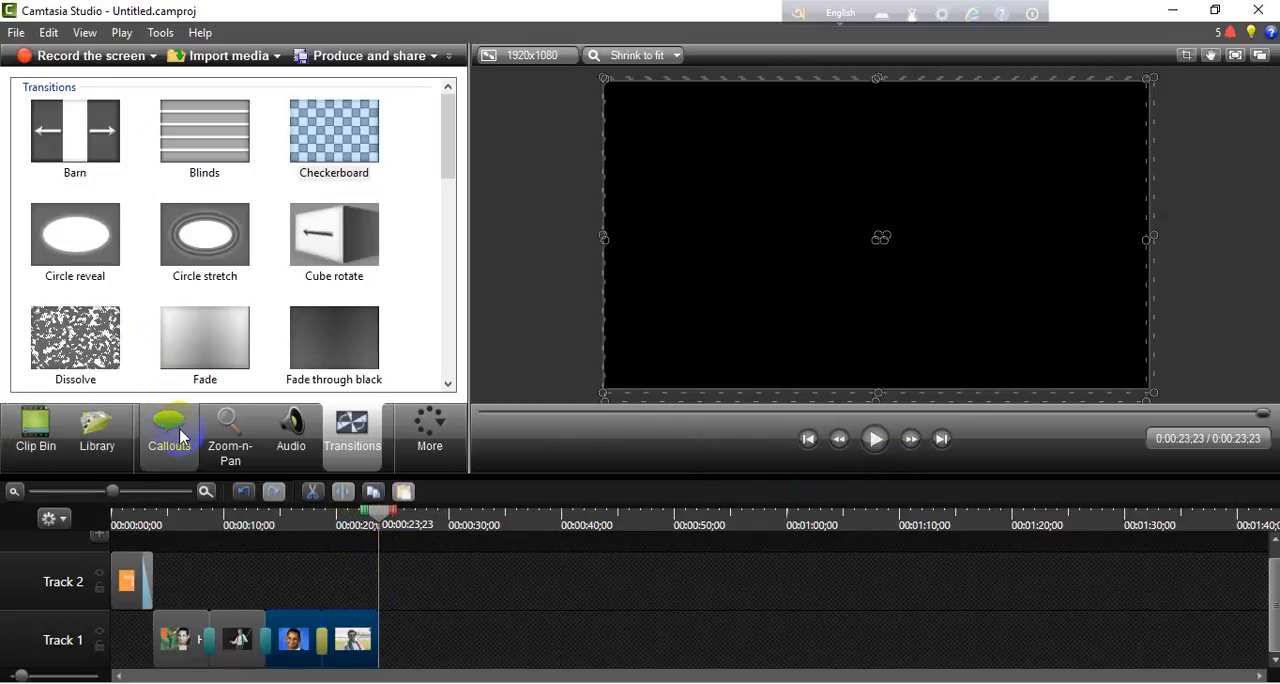
click(175, 429)
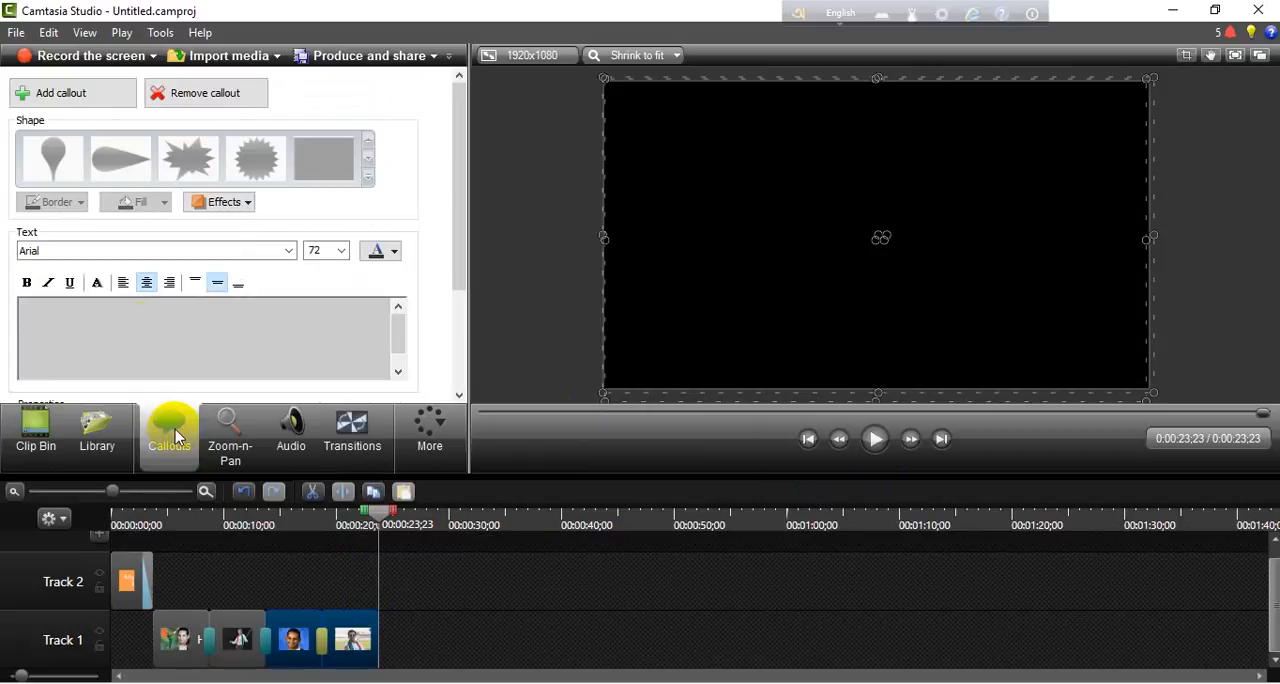
click(95, 100)
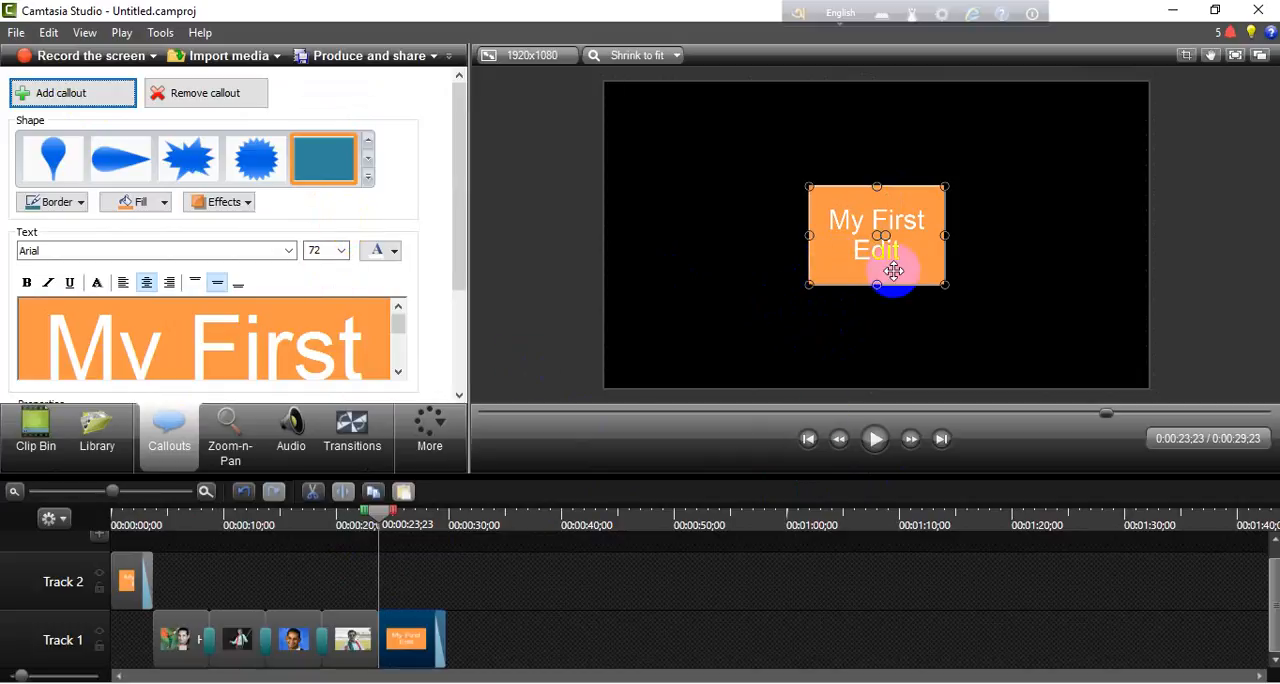
drag(810, 286, 607, 390)
drag(946, 187, 1150, 84)
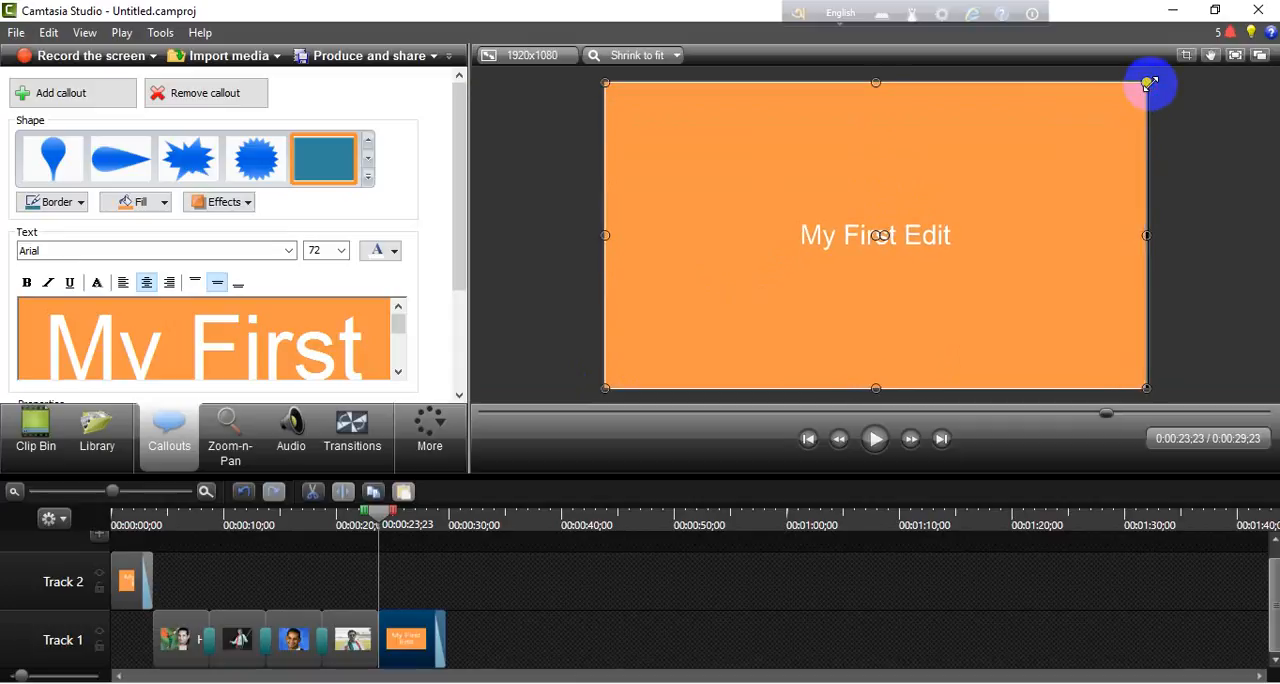
click(366, 177)
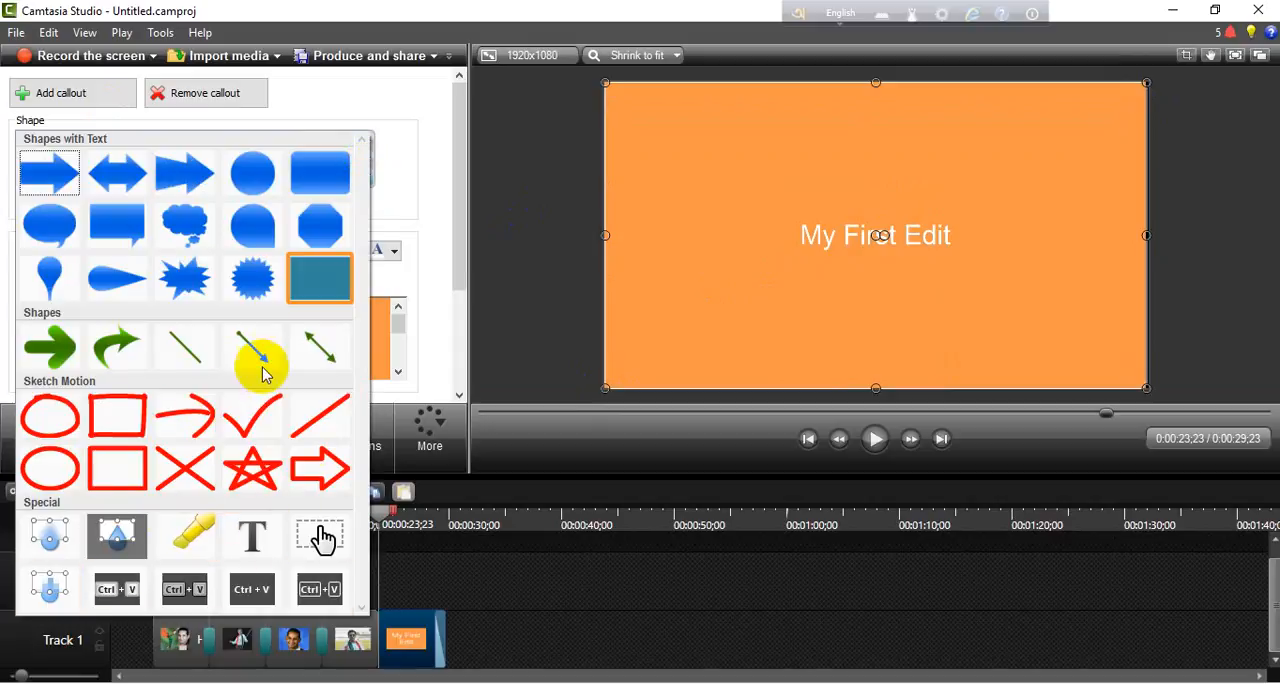
click(415, 148)
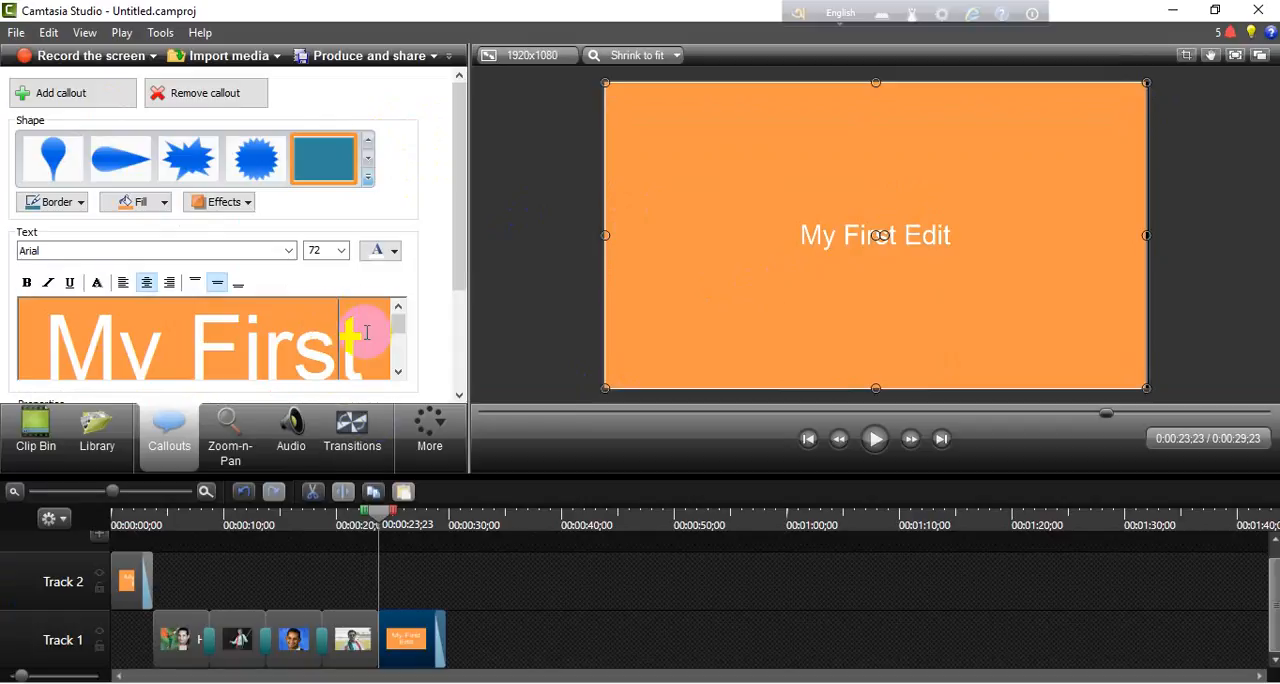
- Replace the closing callout's text with "Thanks For Watching" and "Please Subscribe" on a second line
drag(367, 333, 380, 337)
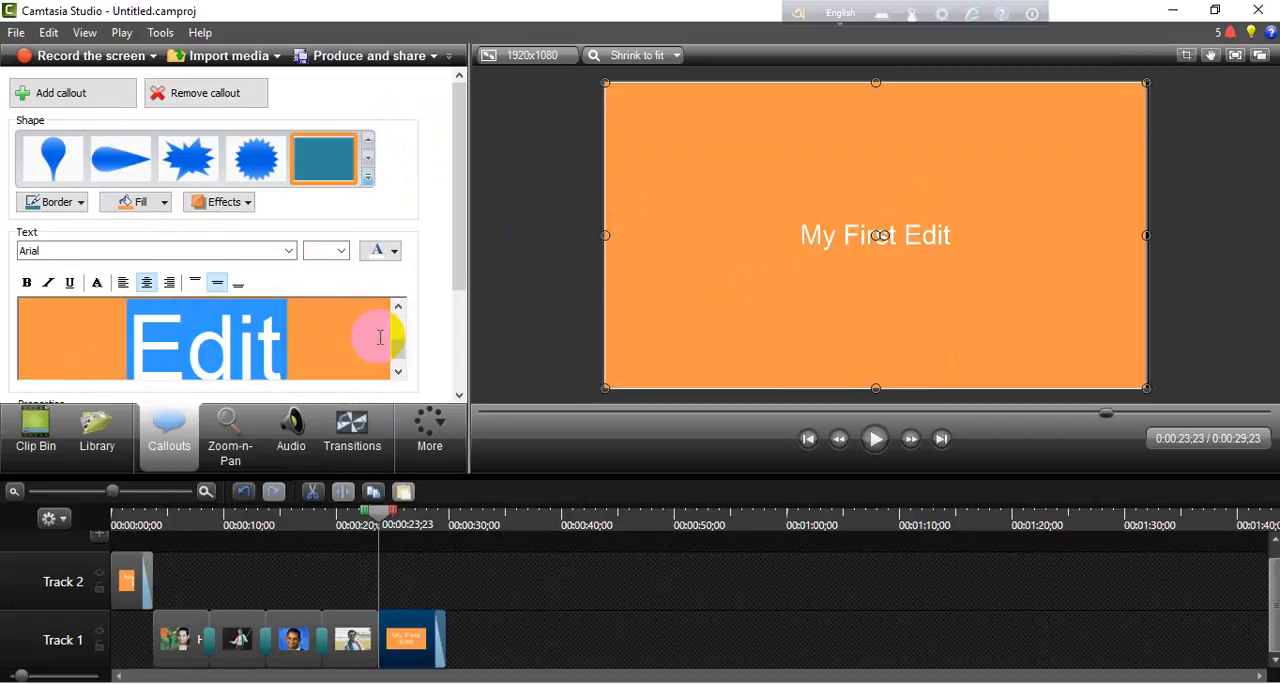
text(Than)
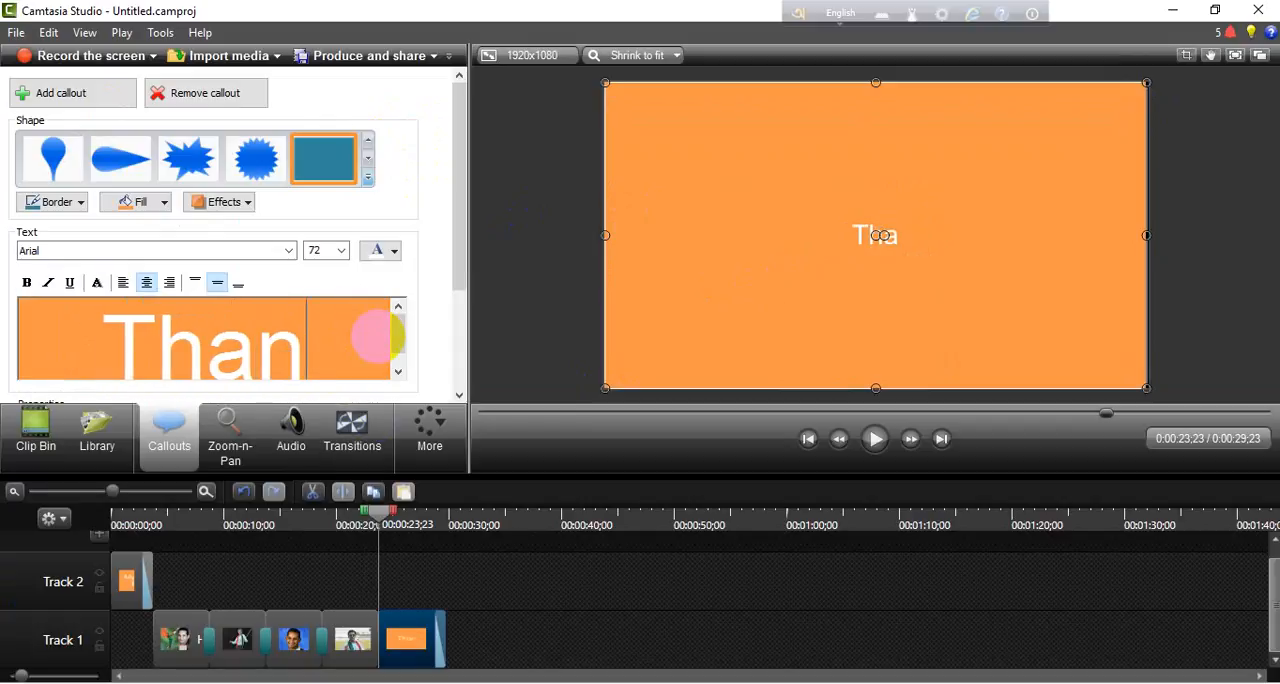
text(ks For)
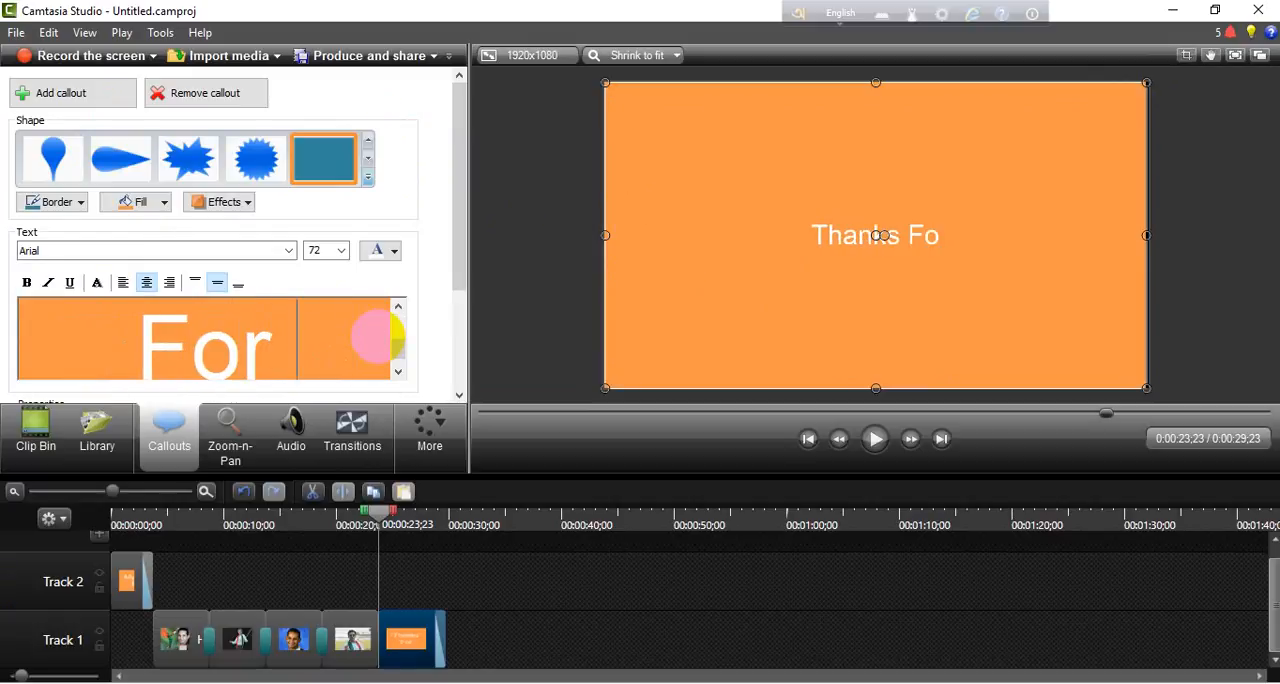
text( Watch)
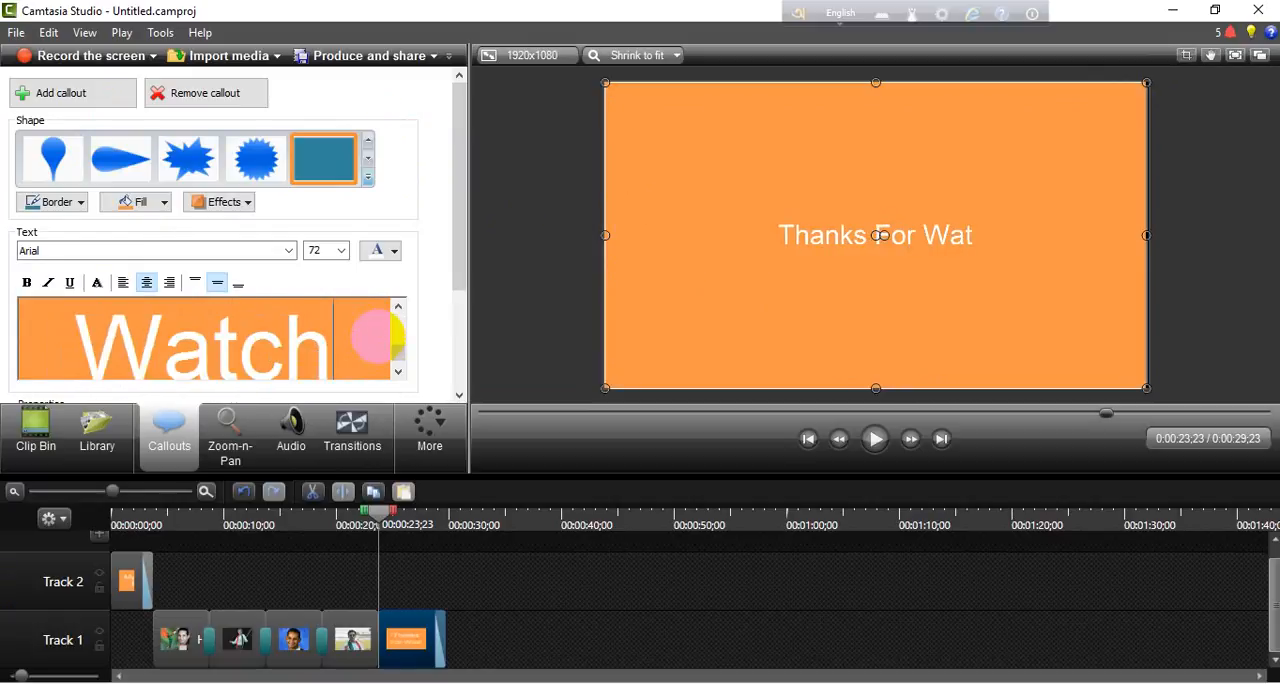
text(ing)
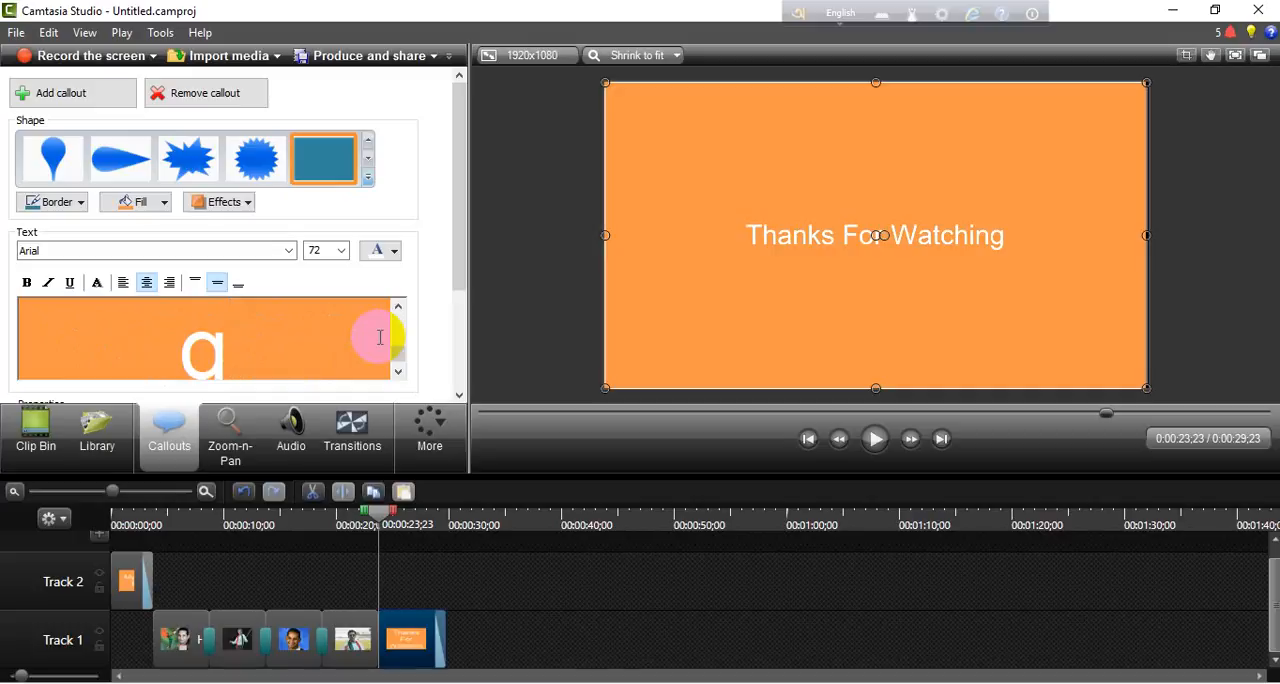
key(Return)
text(Please)
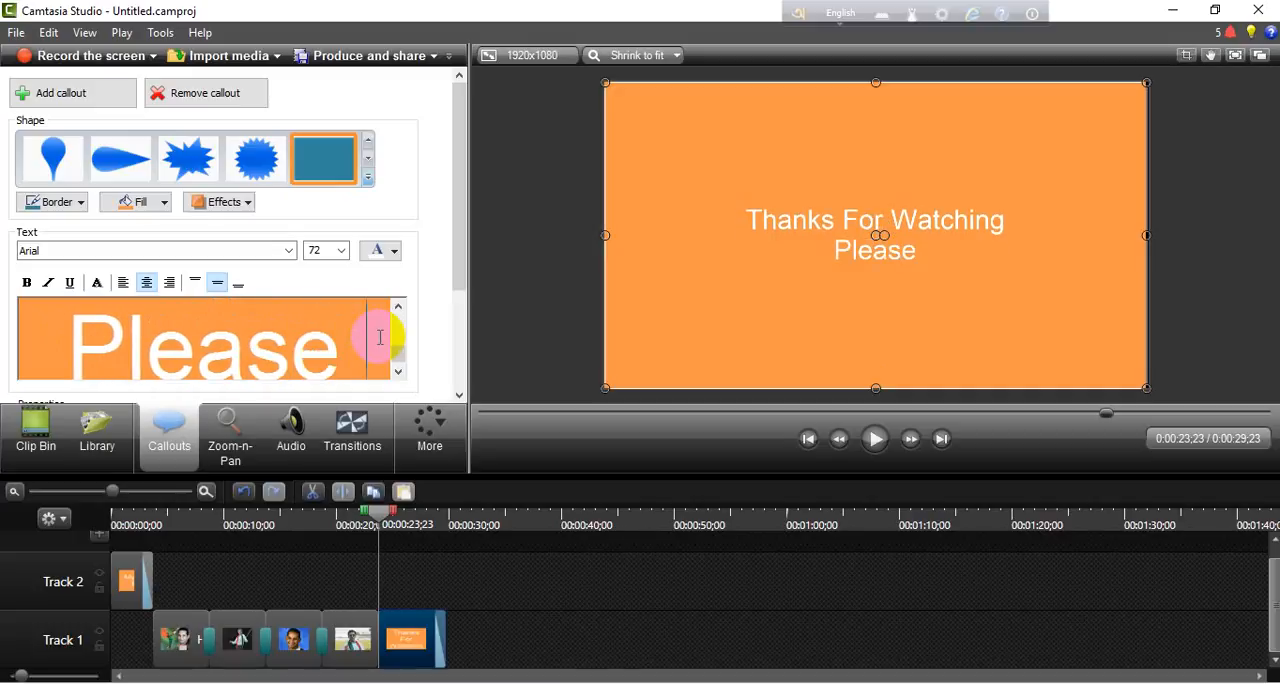
text( Sub)
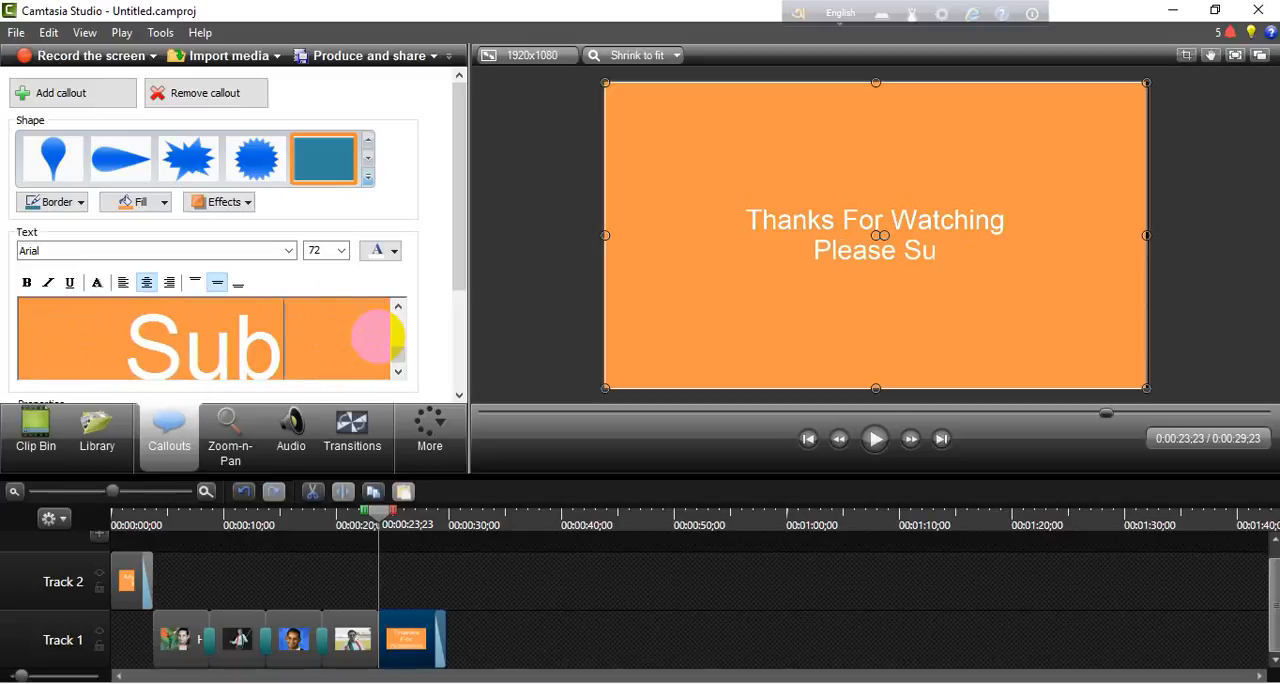
text(scribe)
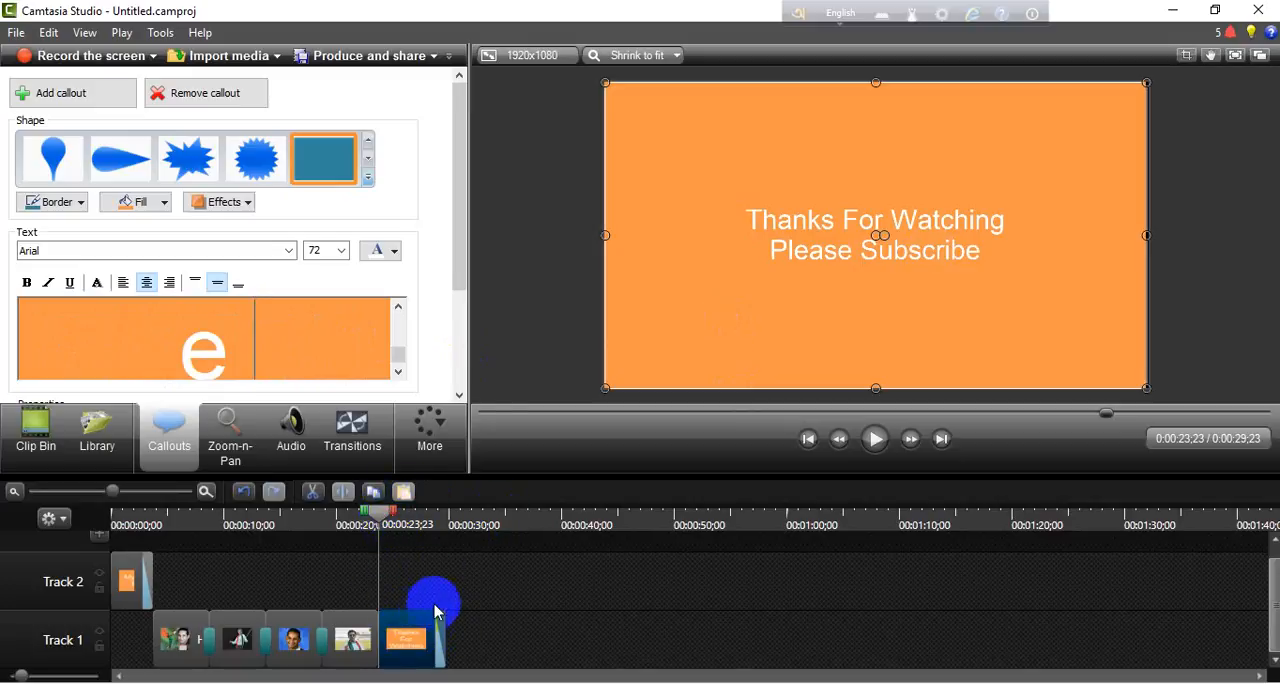
- Shorten the closing callout so the timeline ends at about 28 seconds, and return the playhead to the start
mouse_move(443, 633)
mouse_down()
mouse_move(480, 633)
mouse_move(430, 643)
mouse_up()
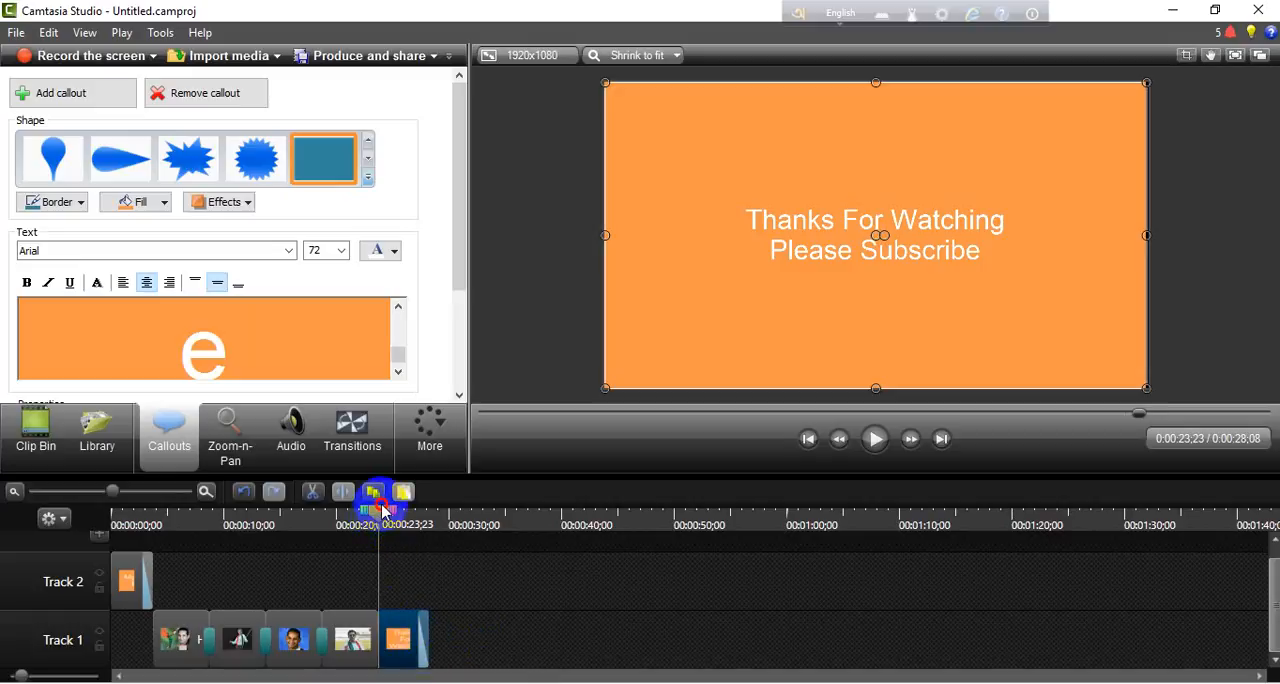
drag(381, 510, 92, 535)
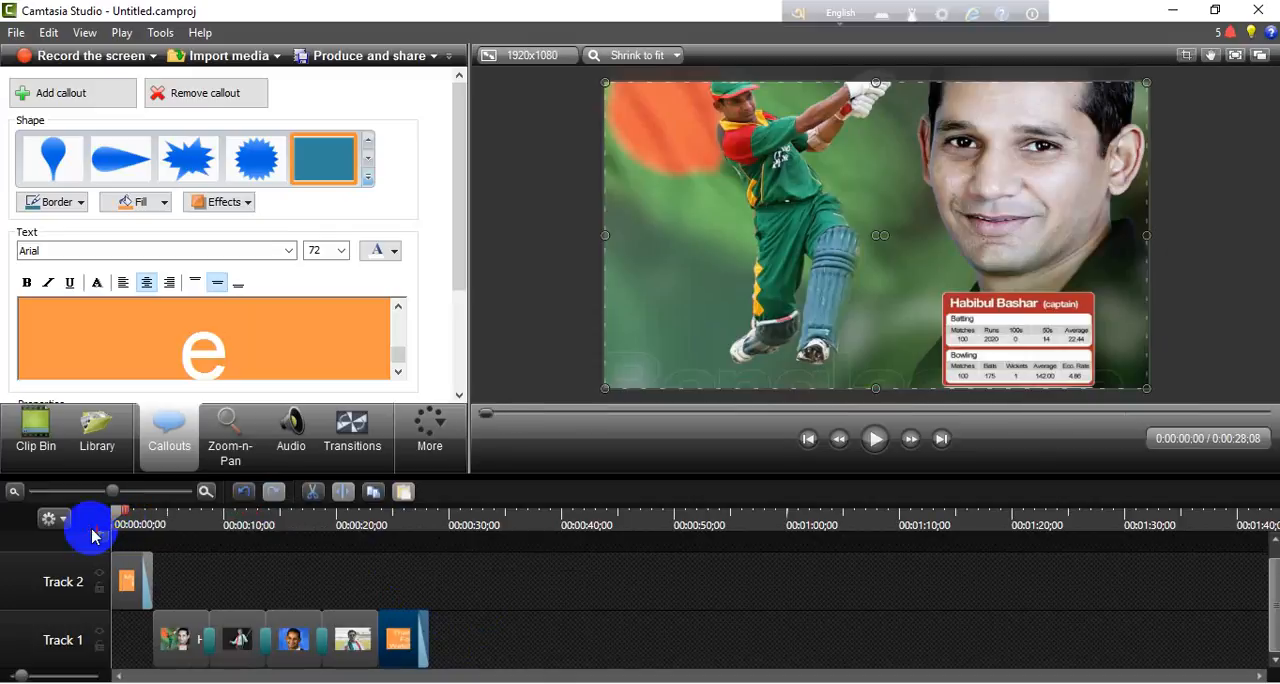
click(100, 440)
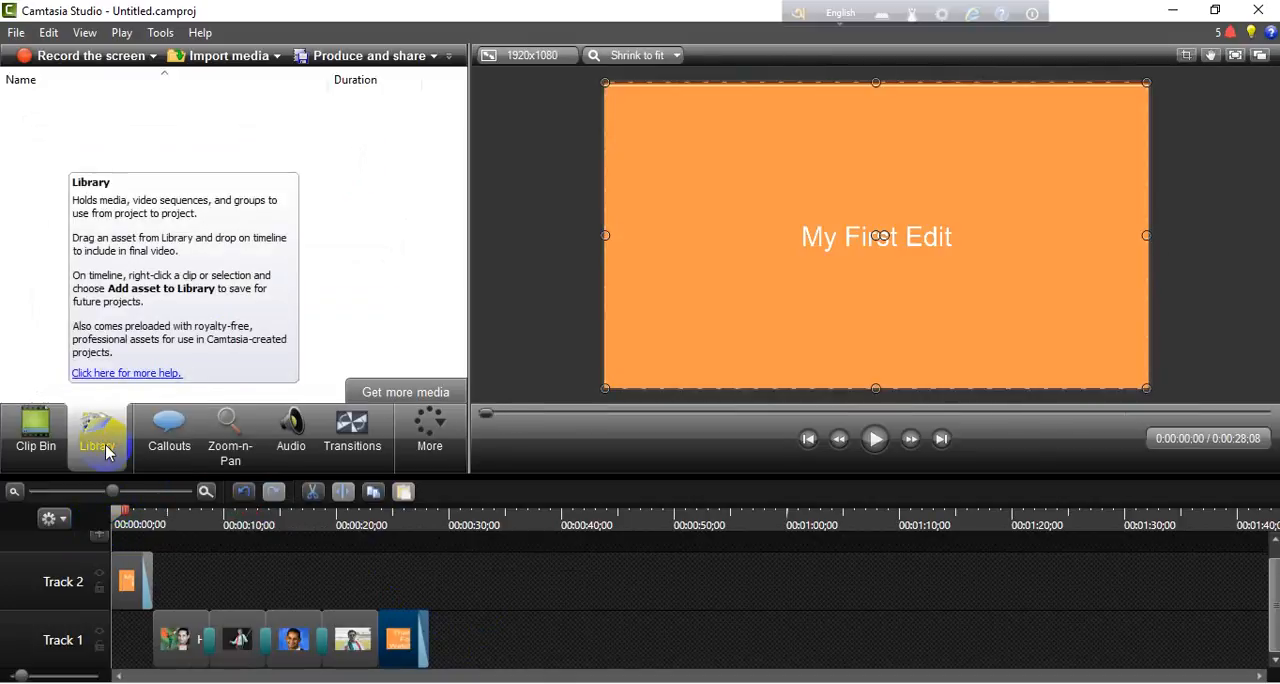
click(166, 440)
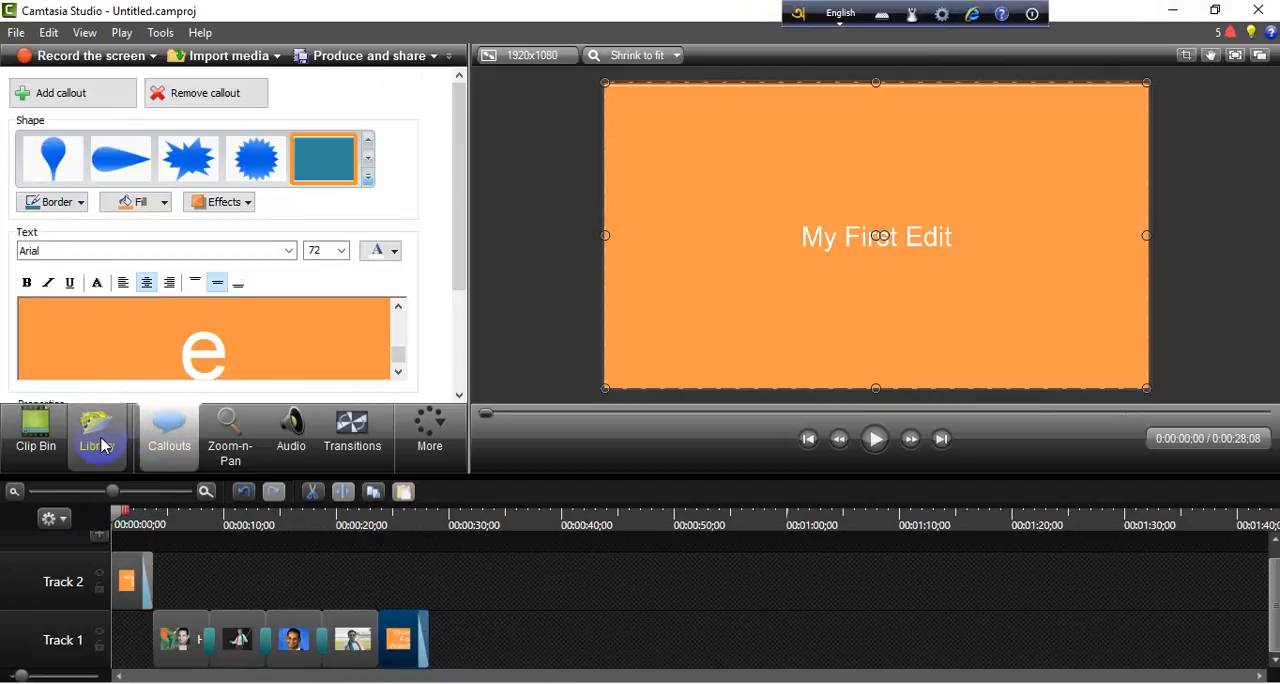
mouse_move(101, 446)
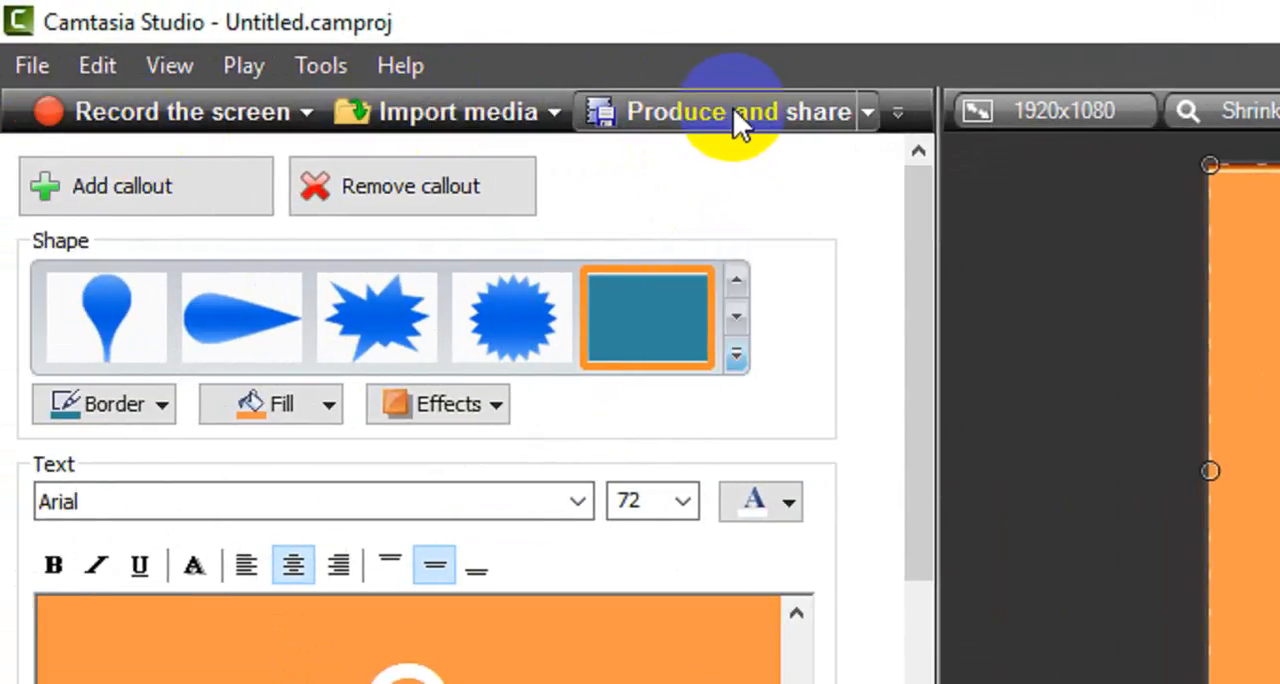
- Start producing the video with the "Custom production settings" preset and proceed to the file format choice
click(809, 111)
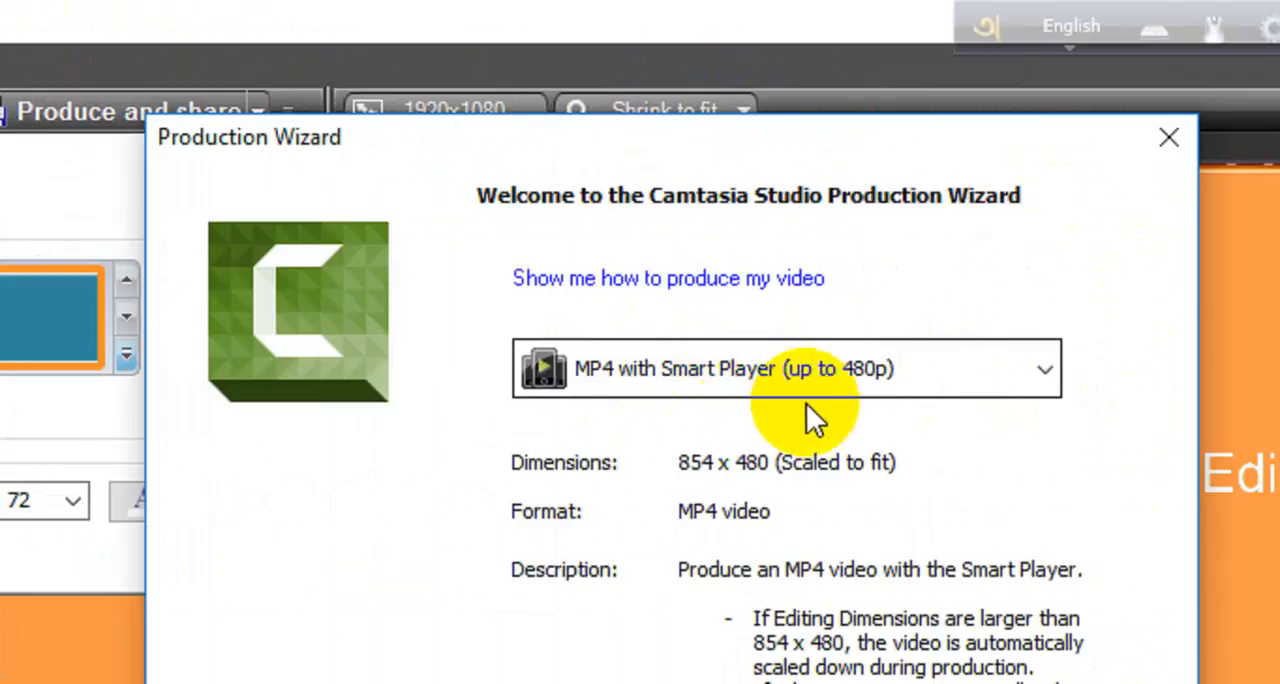
click(1022, 372)
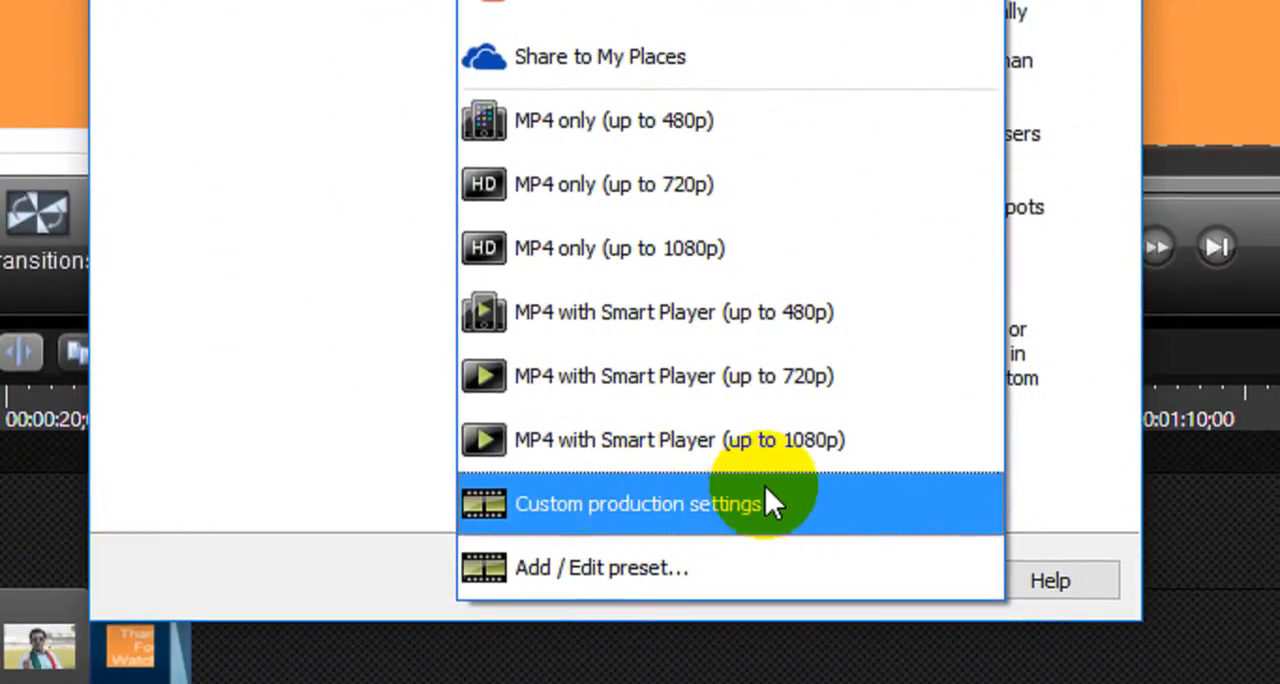
click(653, 500)
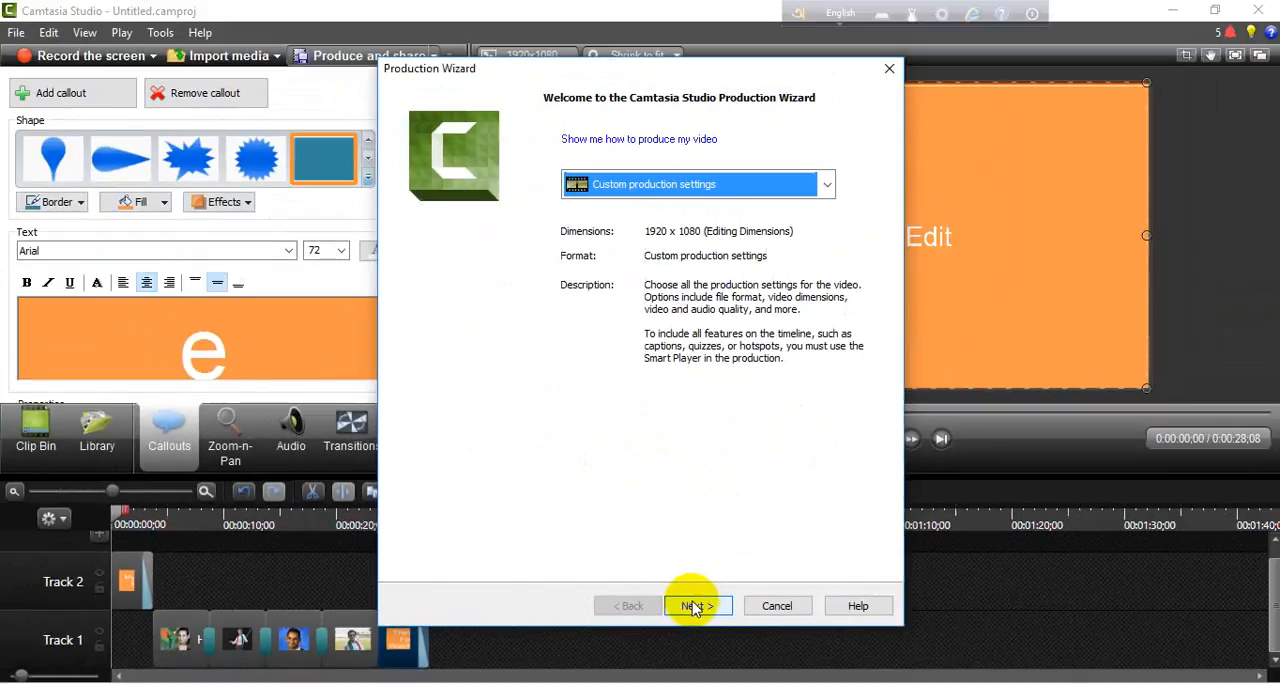
click(715, 530)
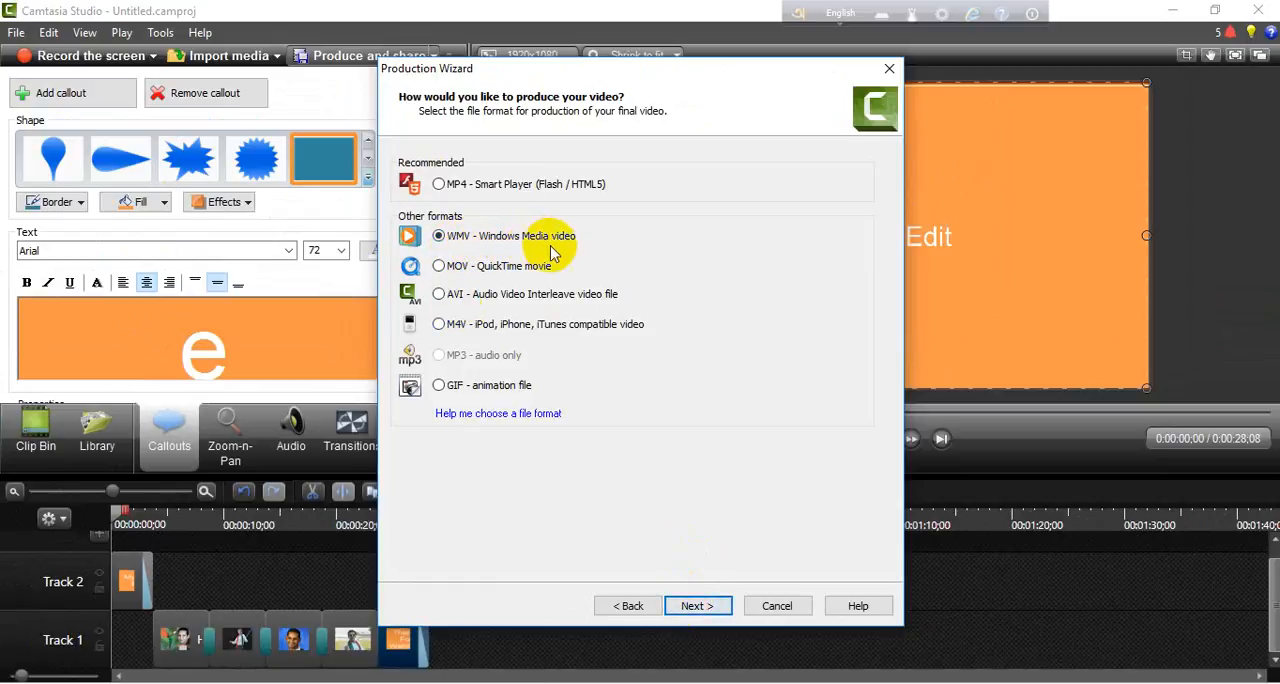
- Accept WMV format, the Camtasia Studio Best Quality and File Size profile, a 1920x1080 custom size, and the default video options without a watermark
click(695, 606)
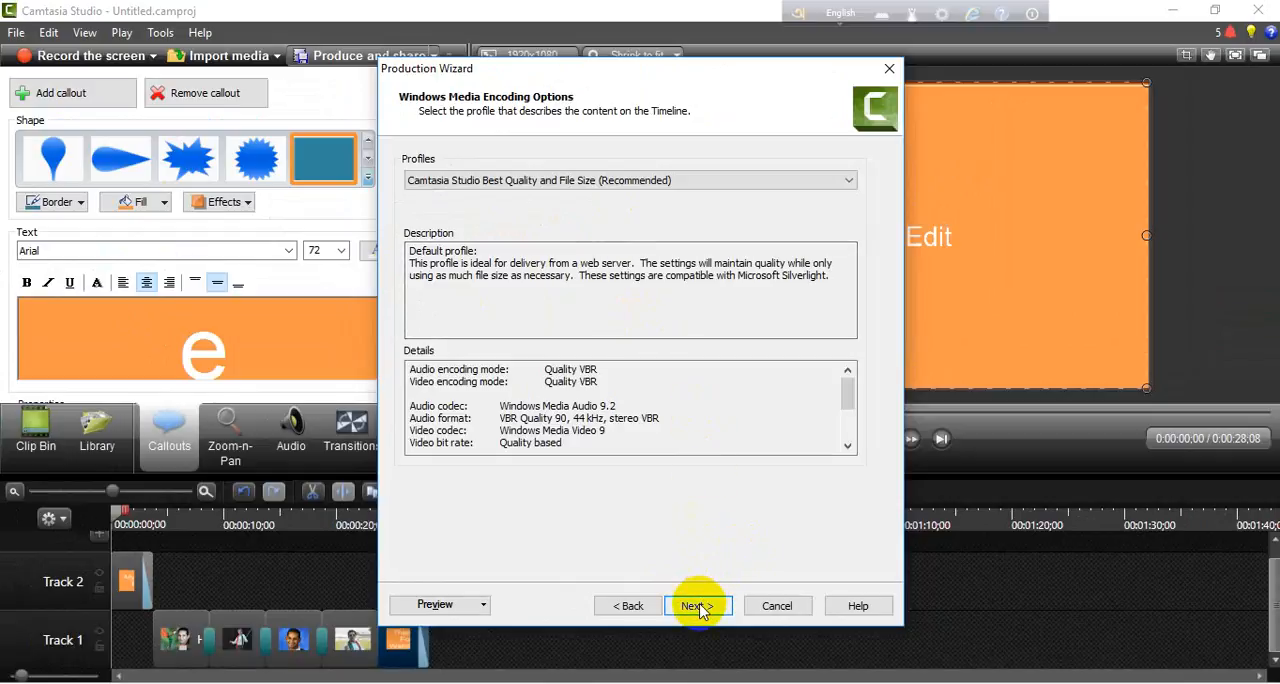
click(700, 608)
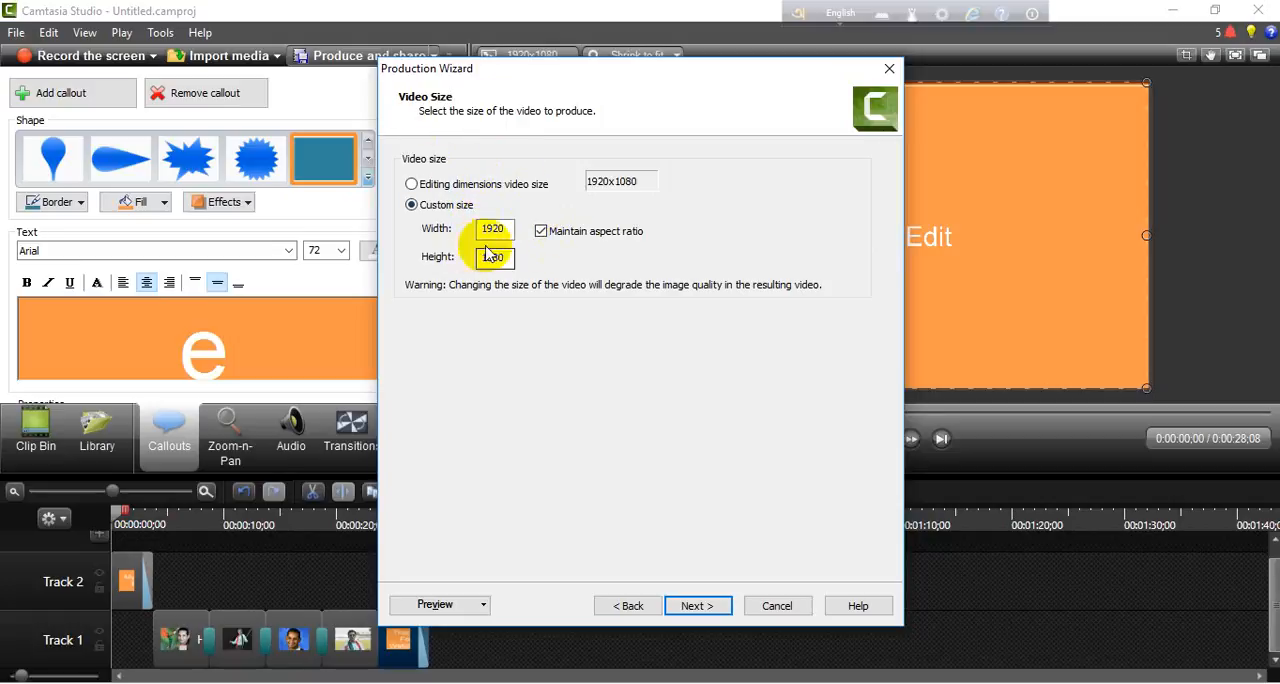
click(714, 612)
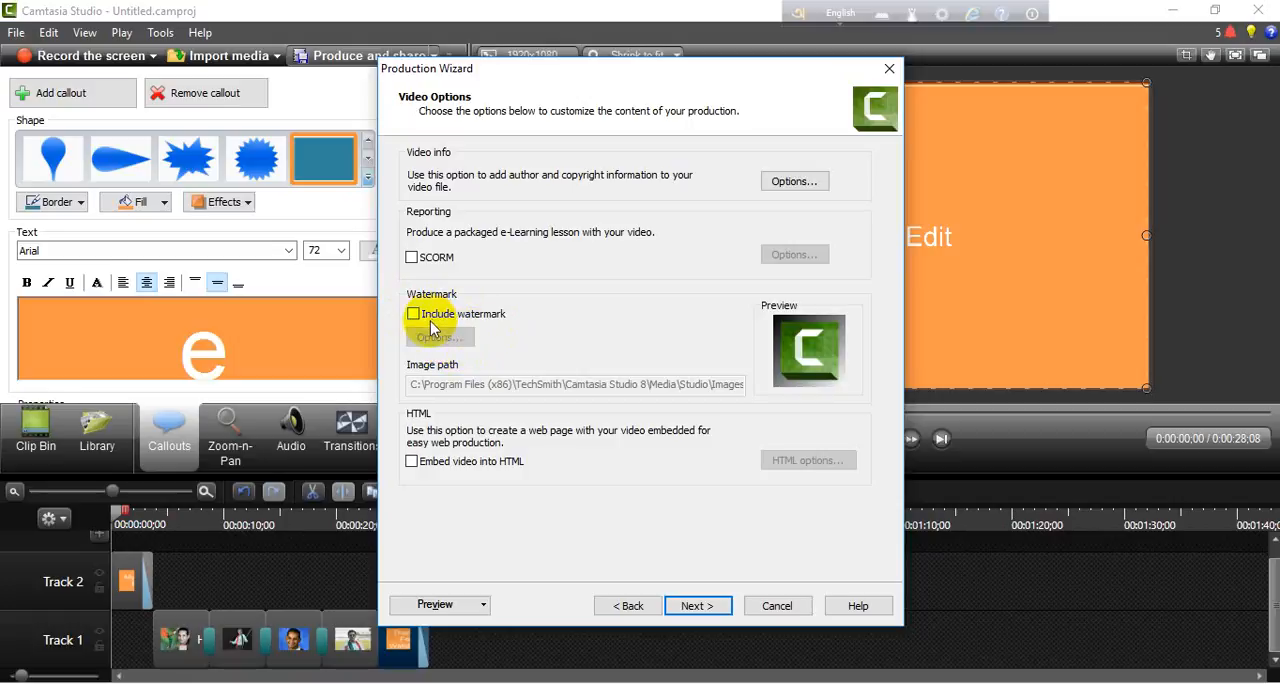
click(697, 606)
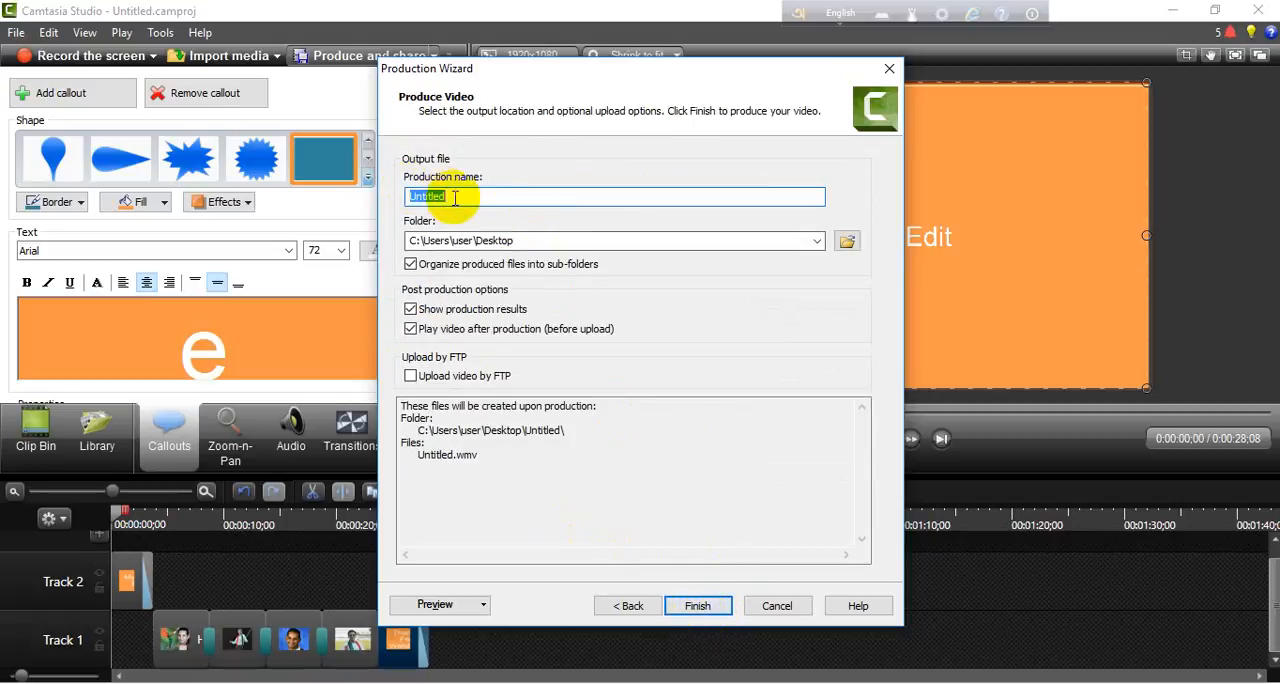
- Name the production "Test Video", keep the Desktop as its output folder, and produce the video
drag(460, 197, 389, 197)
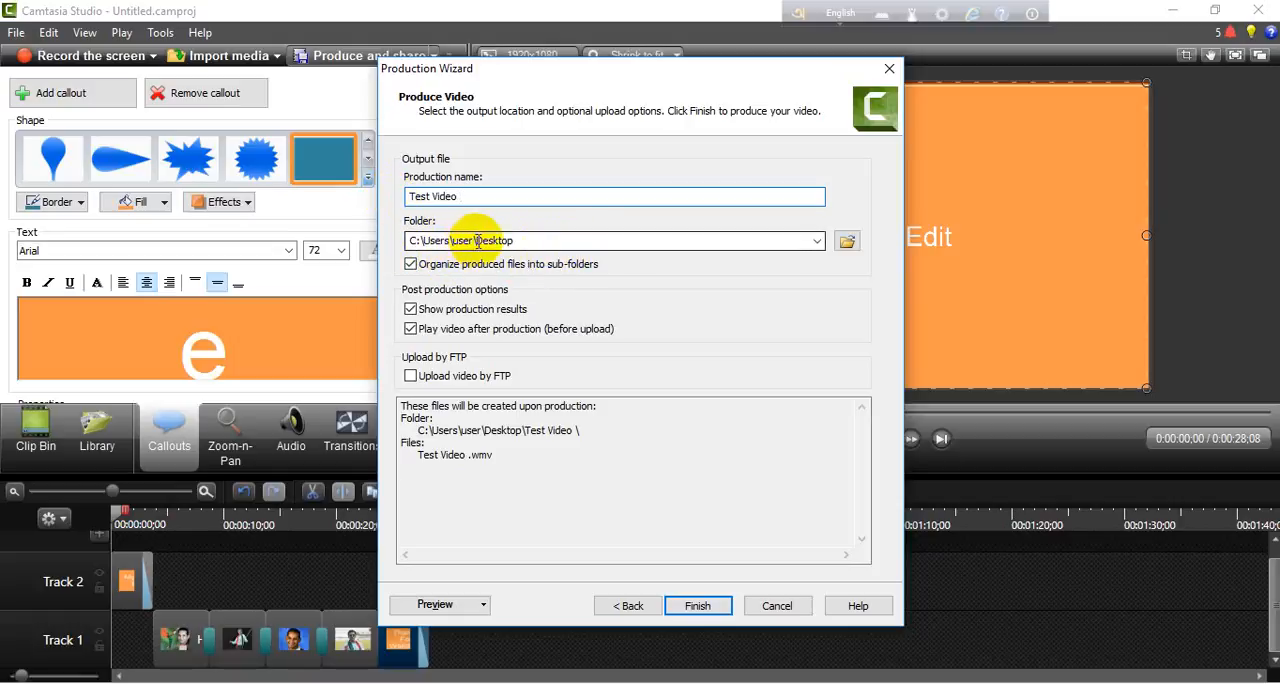
drag(420, 241, 540, 241)
click(540, 241)
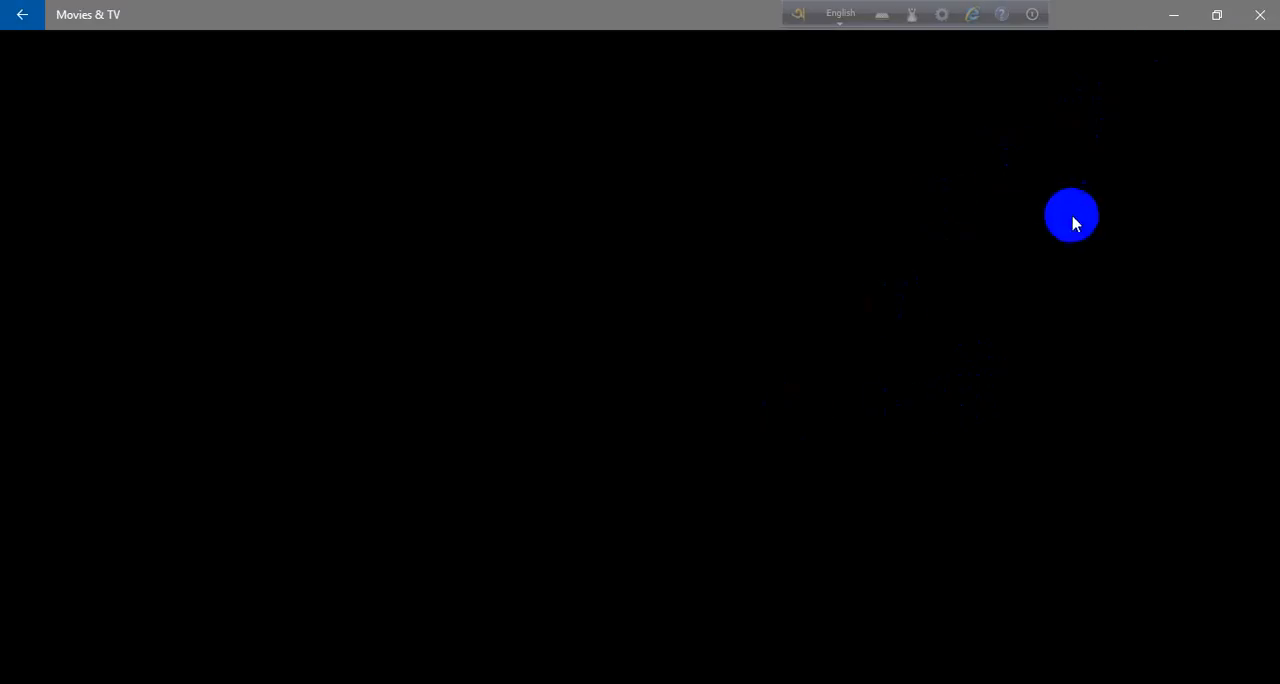
- Close the production results and minimize the Movies & TV and Camtasia Studio windows to show the desktop
click(1181, 18)
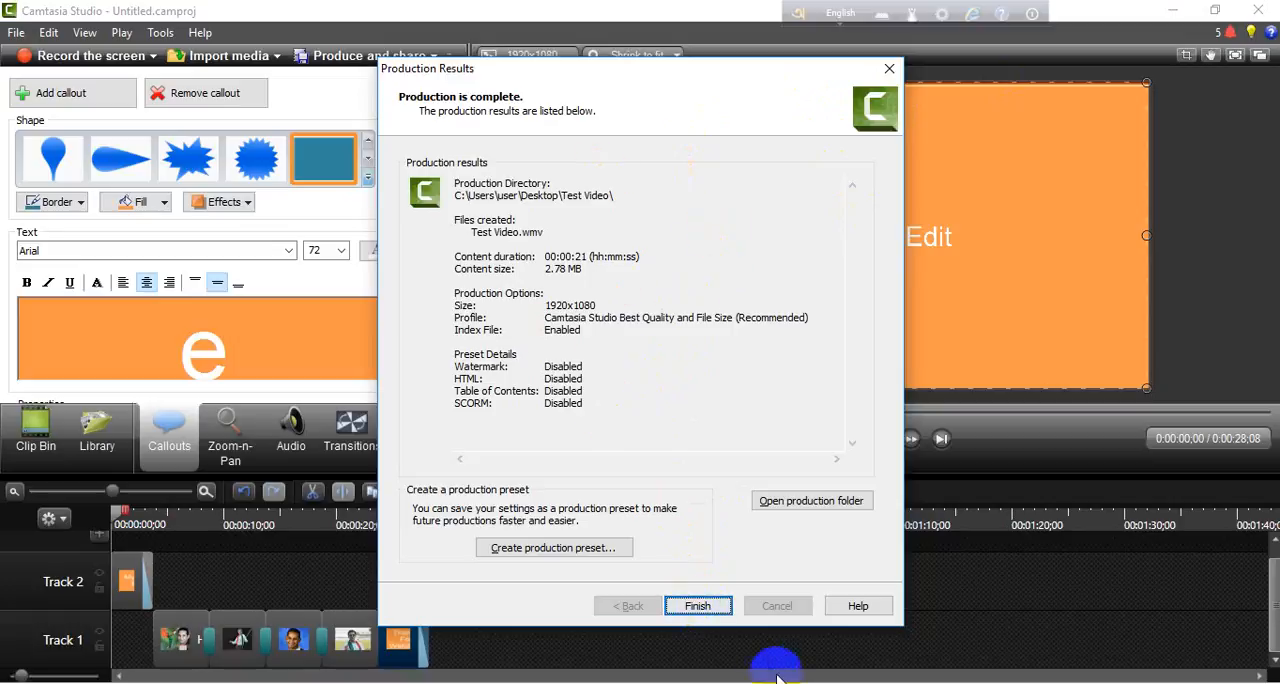
click(698, 607)
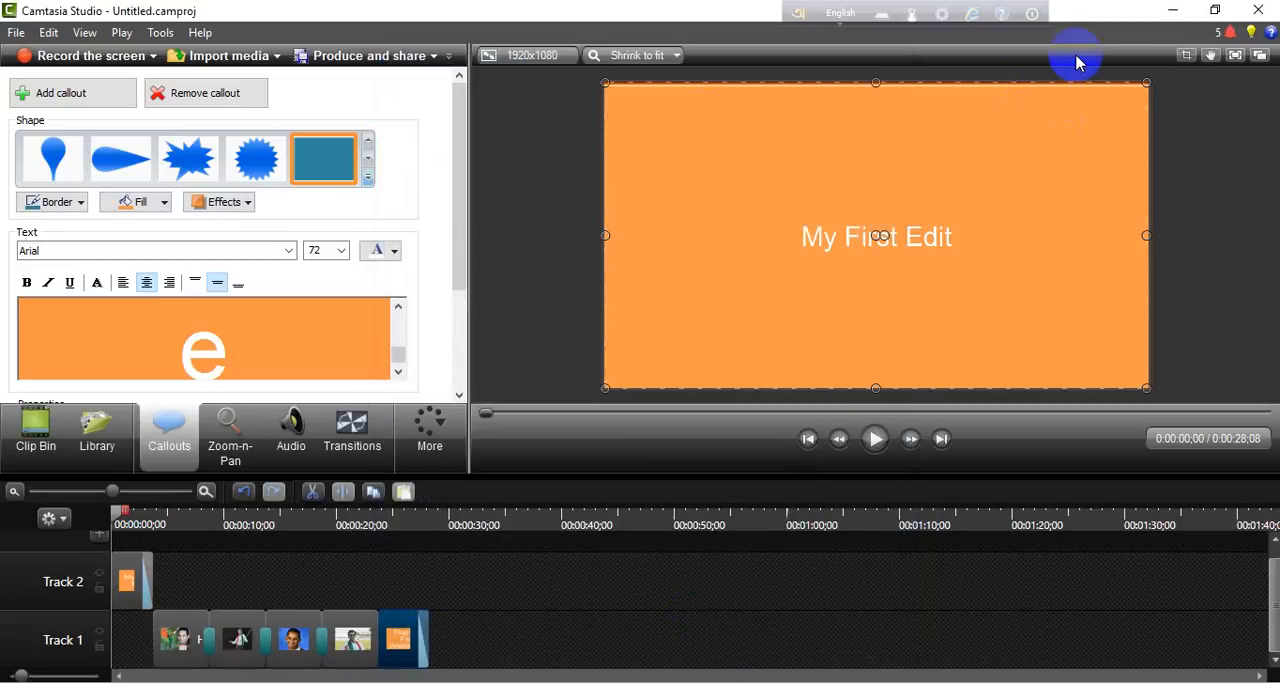
click(1181, 11)
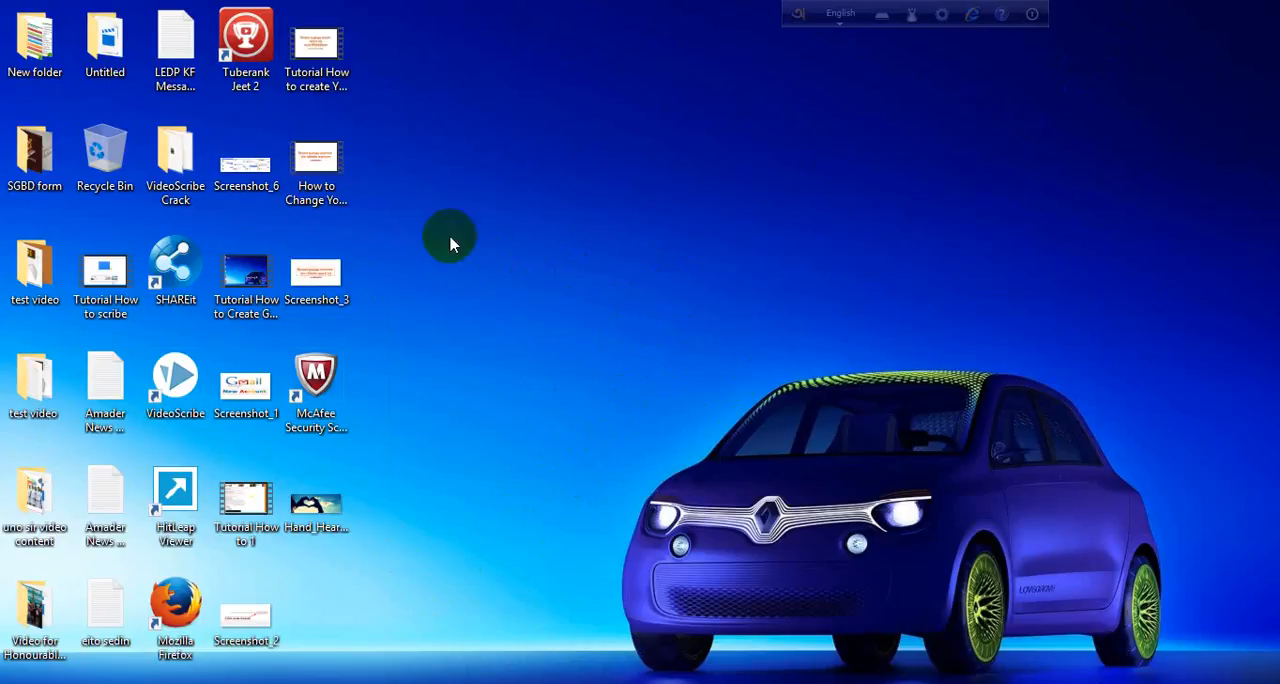
click(331, 83)
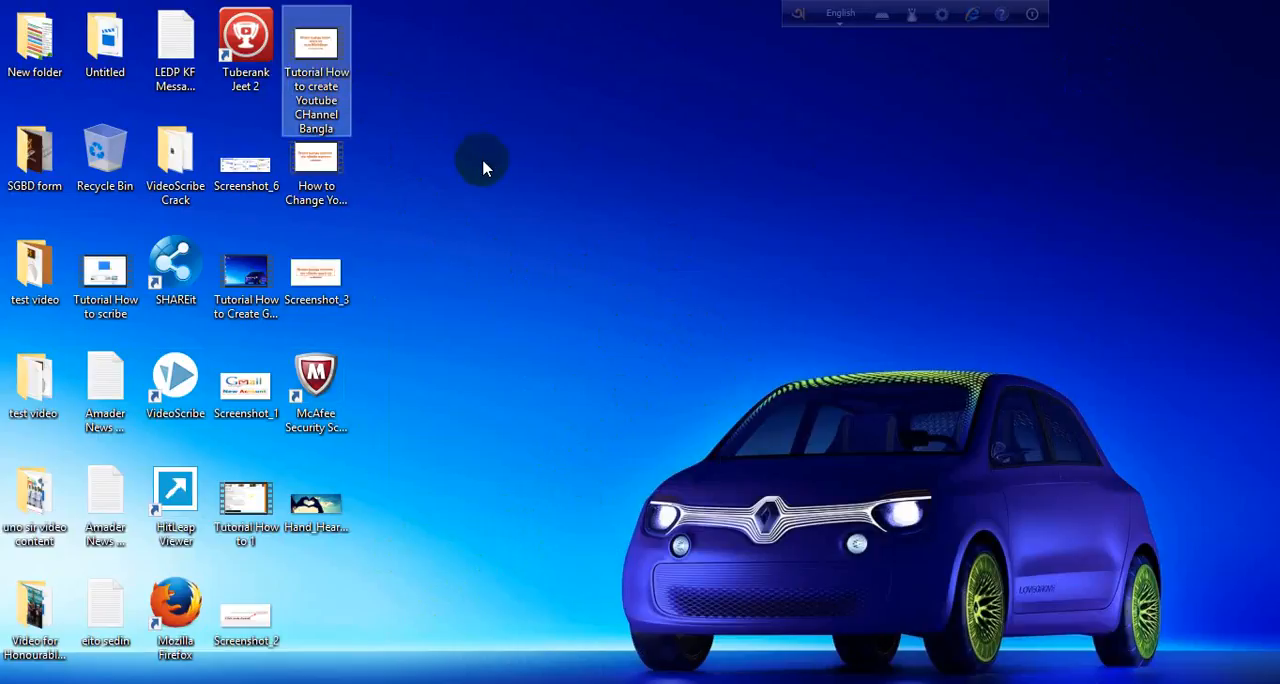
right_click(705, 274)
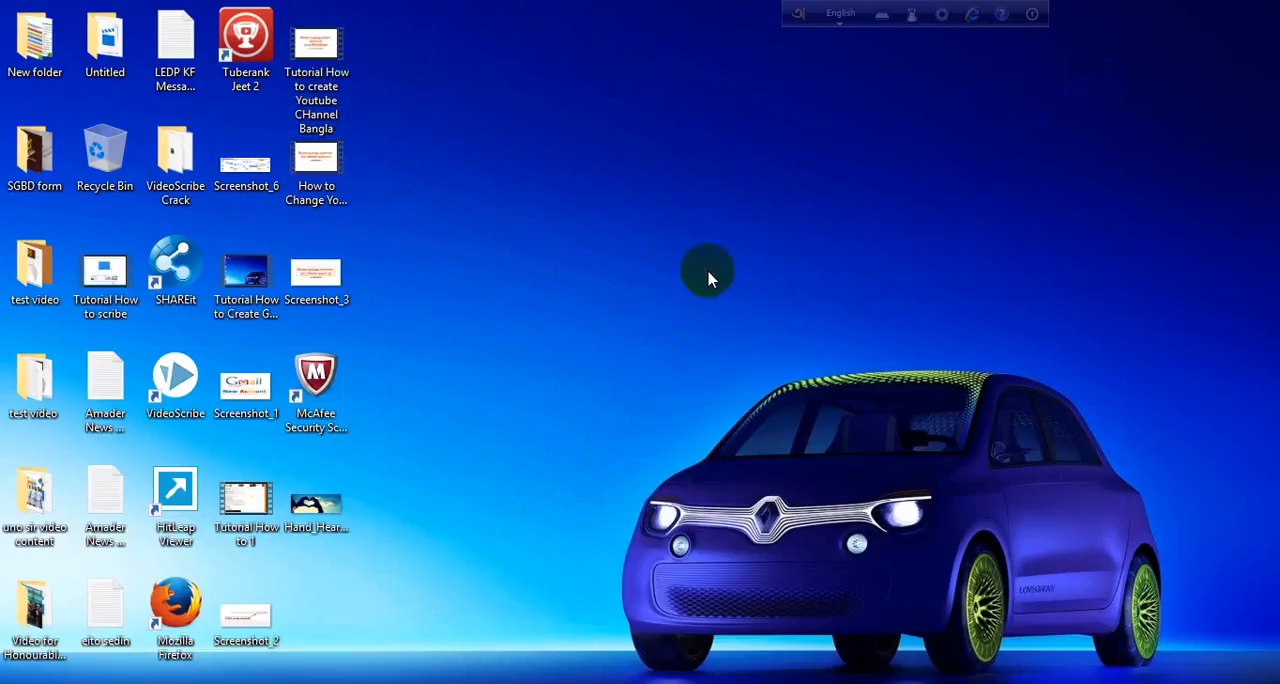
click(766, 333)
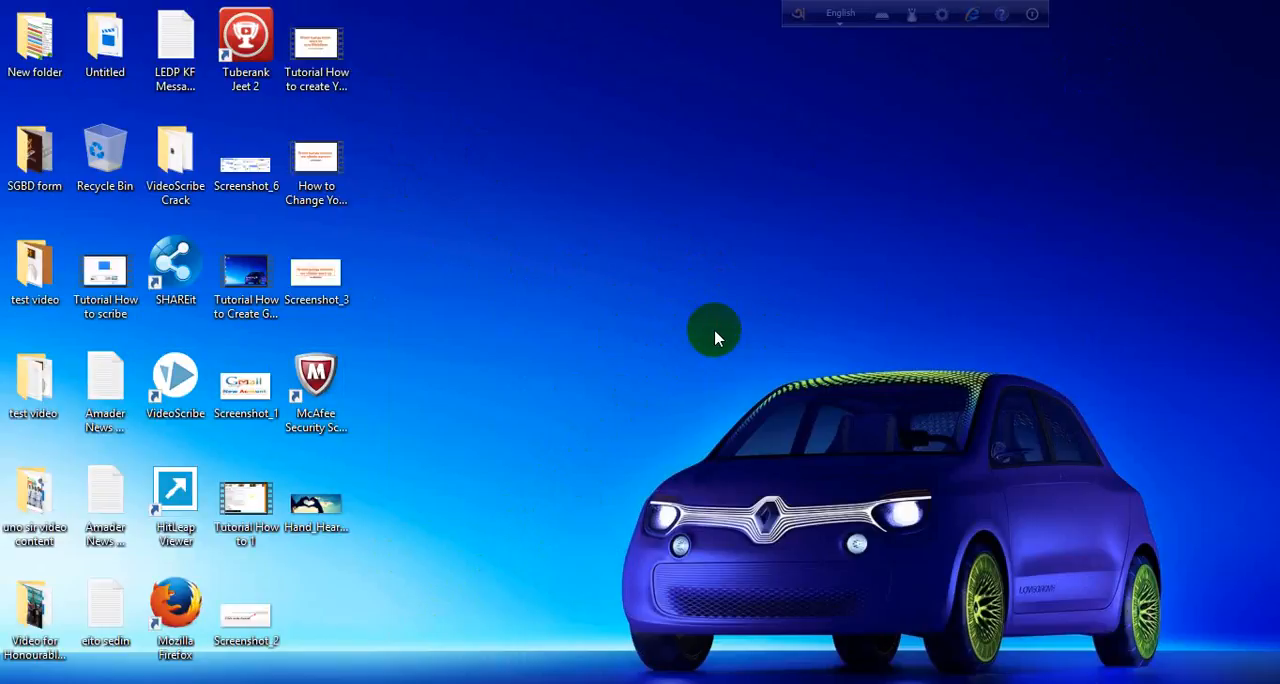
right_click(592, 223)
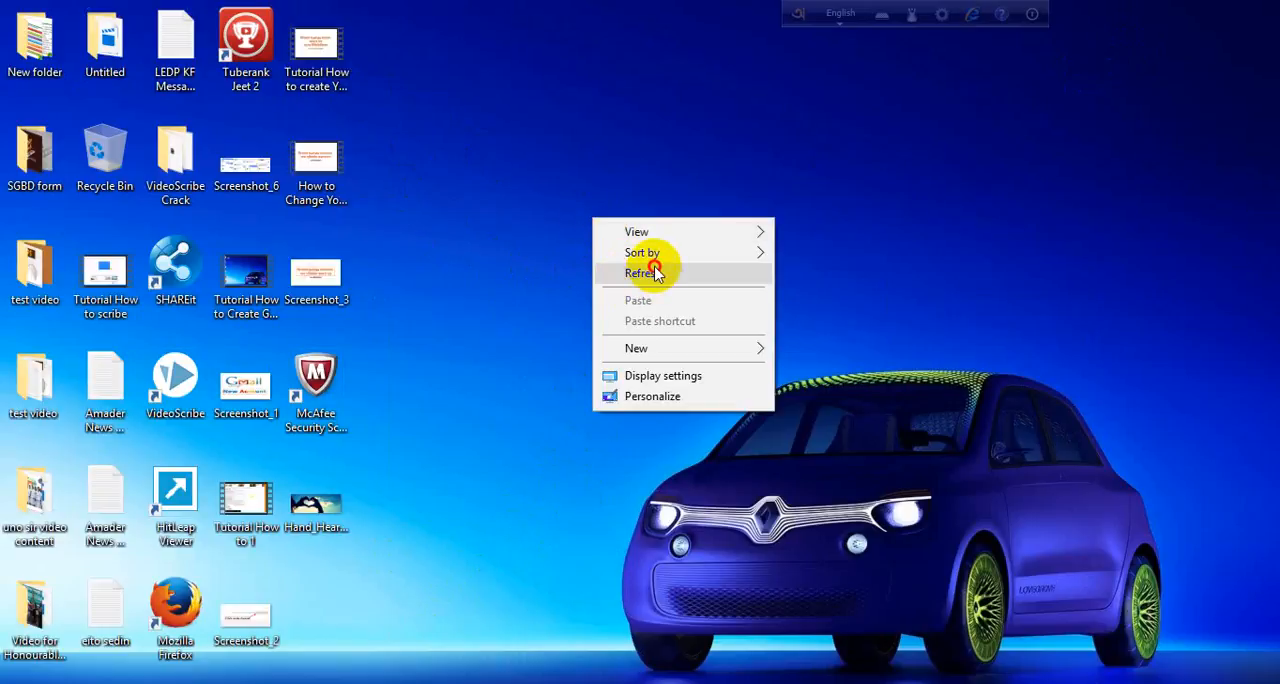
click(636, 264)
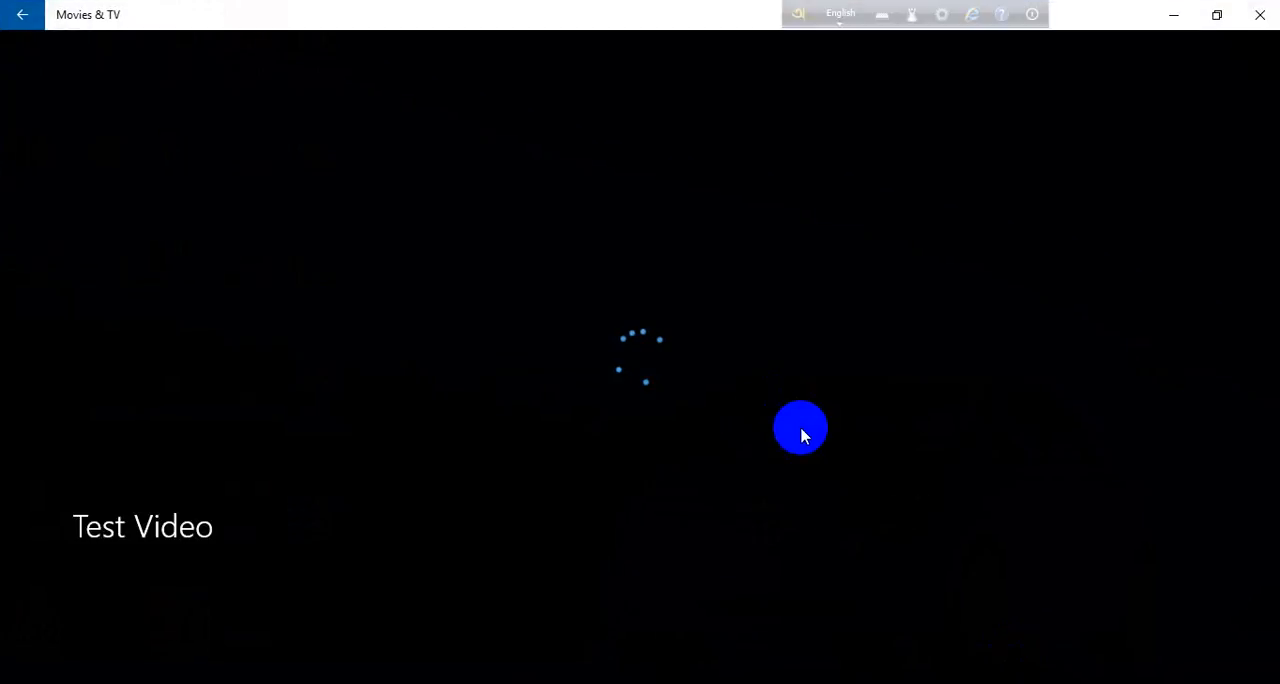